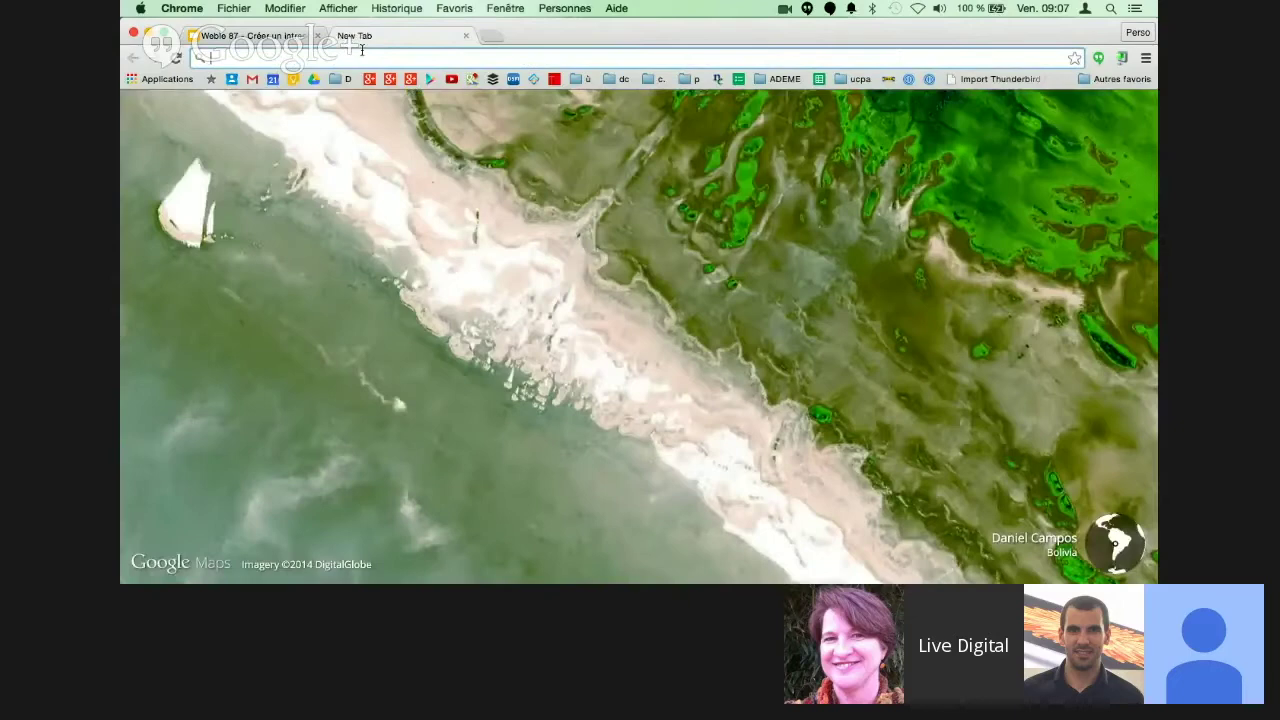
# Step: Open sites.google.com and start creating a new site
pyautogui.press('Return')
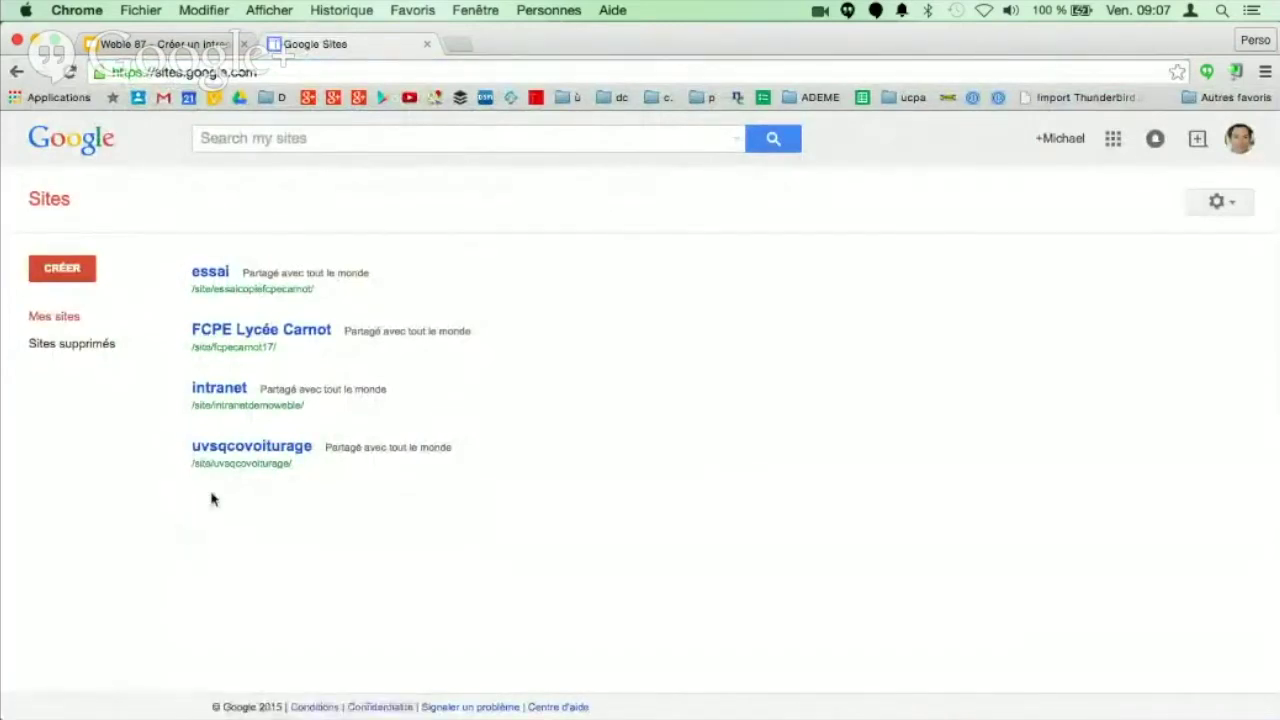
pyautogui.click(64, 272)
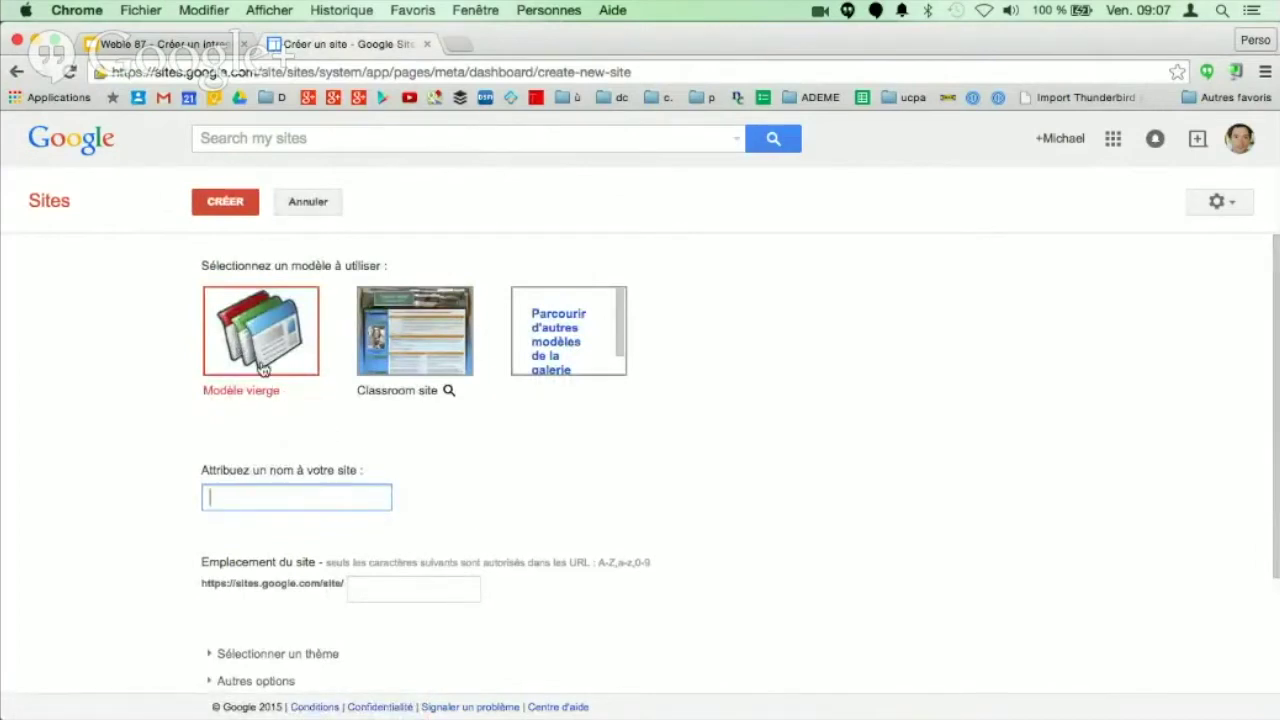
# Step: Open the gallery of additional site templates and look through the featured selection
pyautogui.click(556, 345)
pyautogui.scroll(-2, 703, 366)
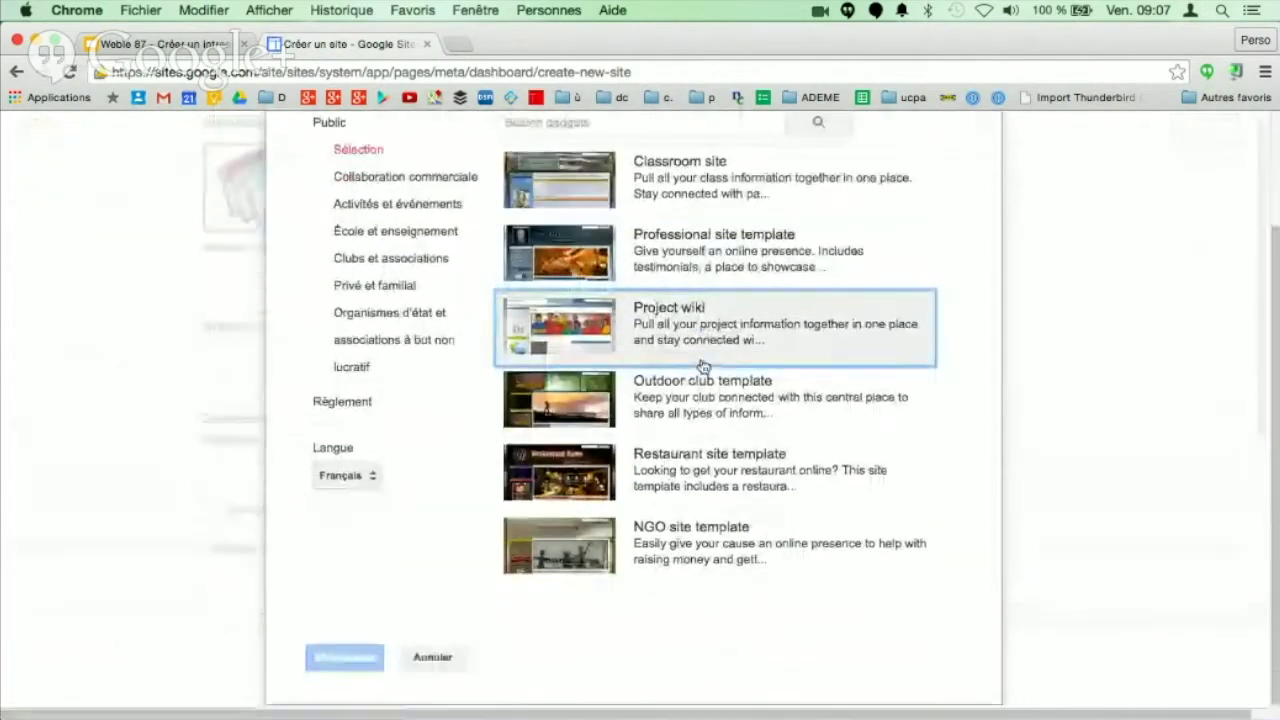
pyautogui.scroll(3, 703, 366)
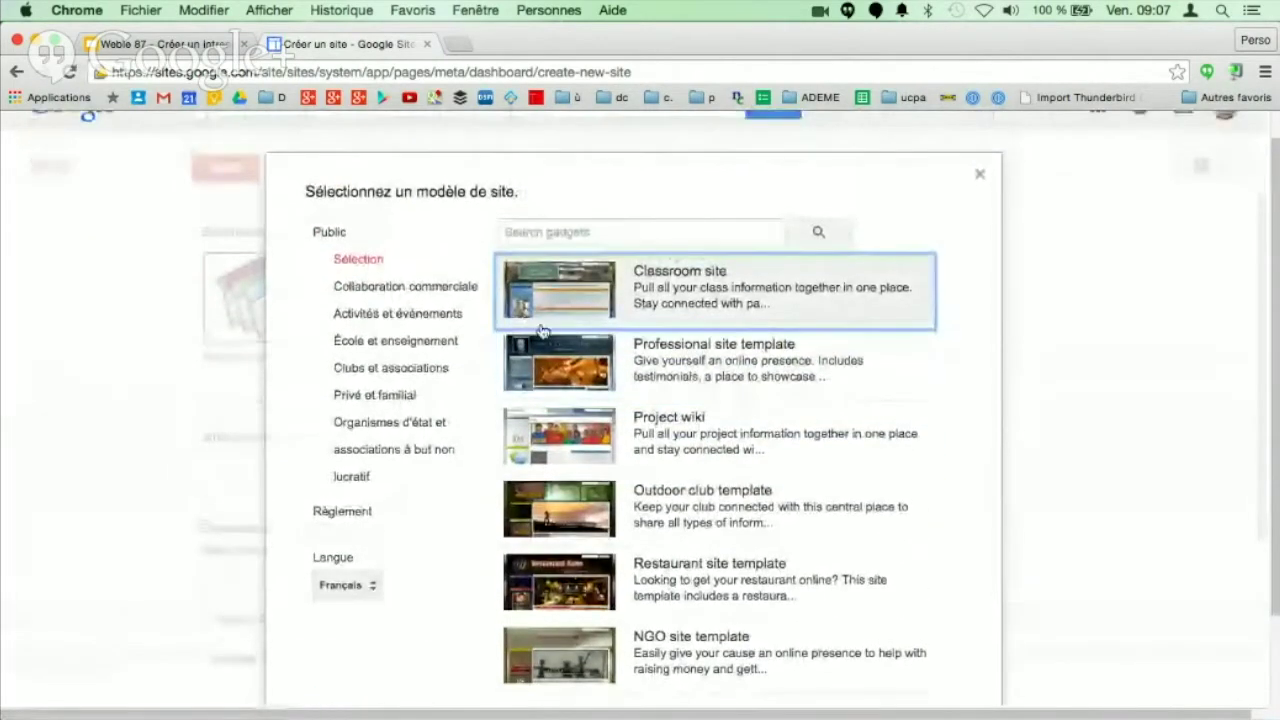
pyautogui.scroll(-3, 610, 338)
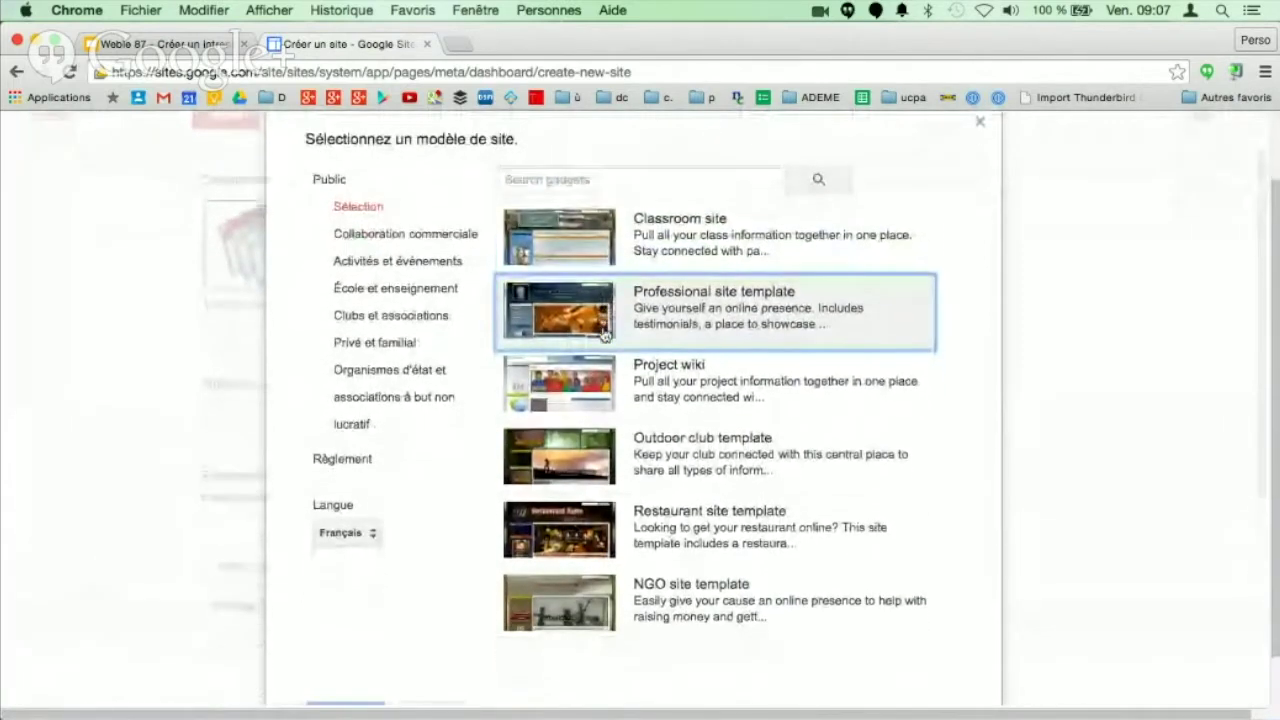
pyautogui.scroll(1, 604, 333)
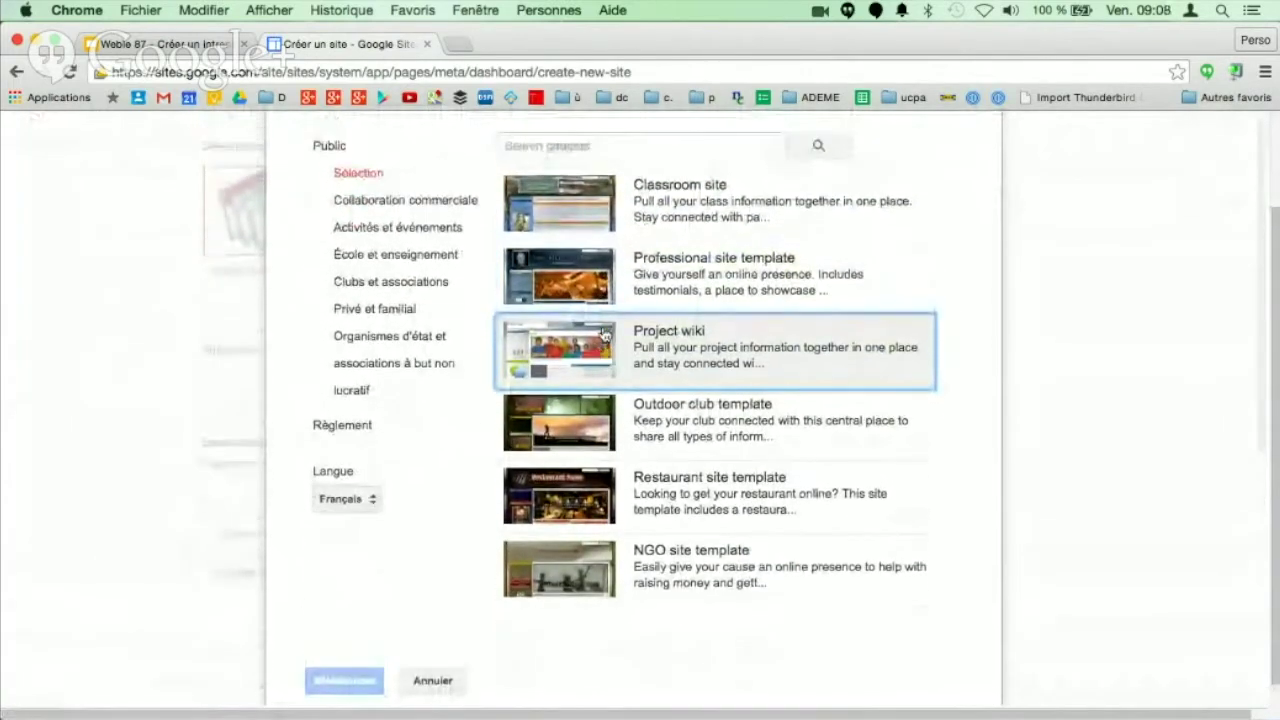
pyautogui.scroll(1, 604, 333)
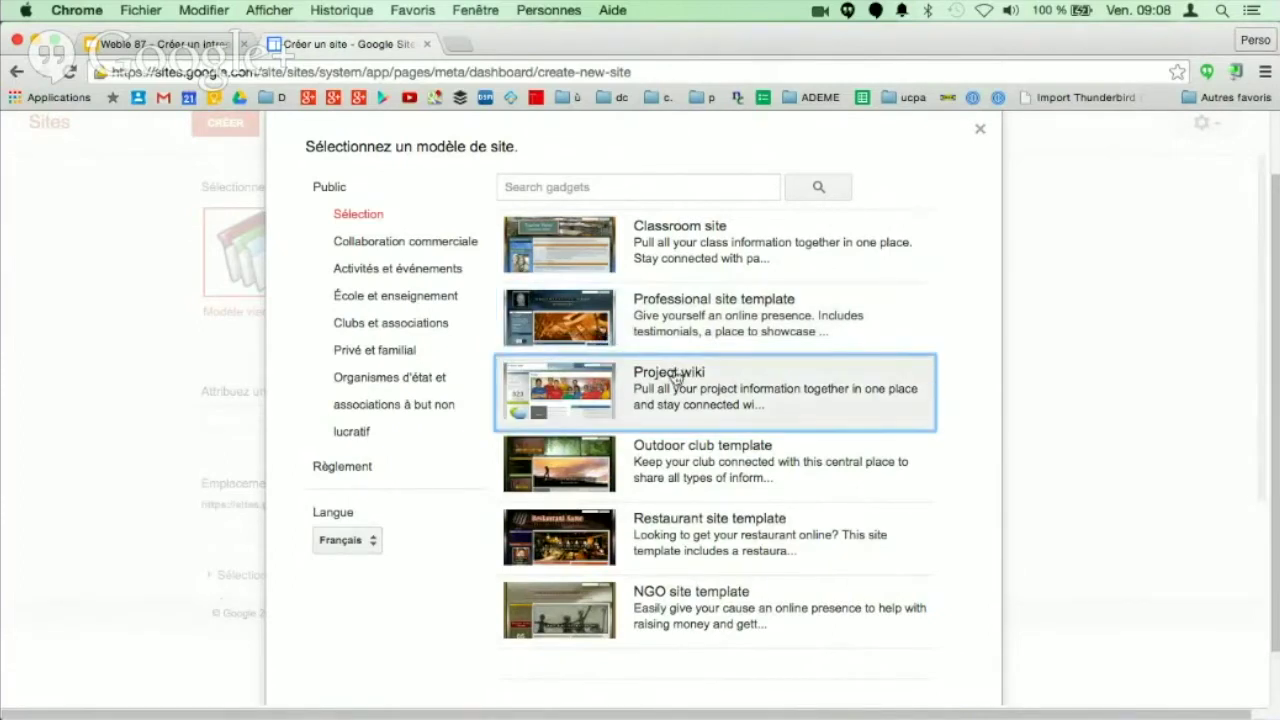
# Step: Browse the Collaboration commerciale and Activités et événements template categories, and close the gallery without choosing a template
pyautogui.click(366, 244)
pyautogui.click(378, 272)
pyautogui.click(528, 189)
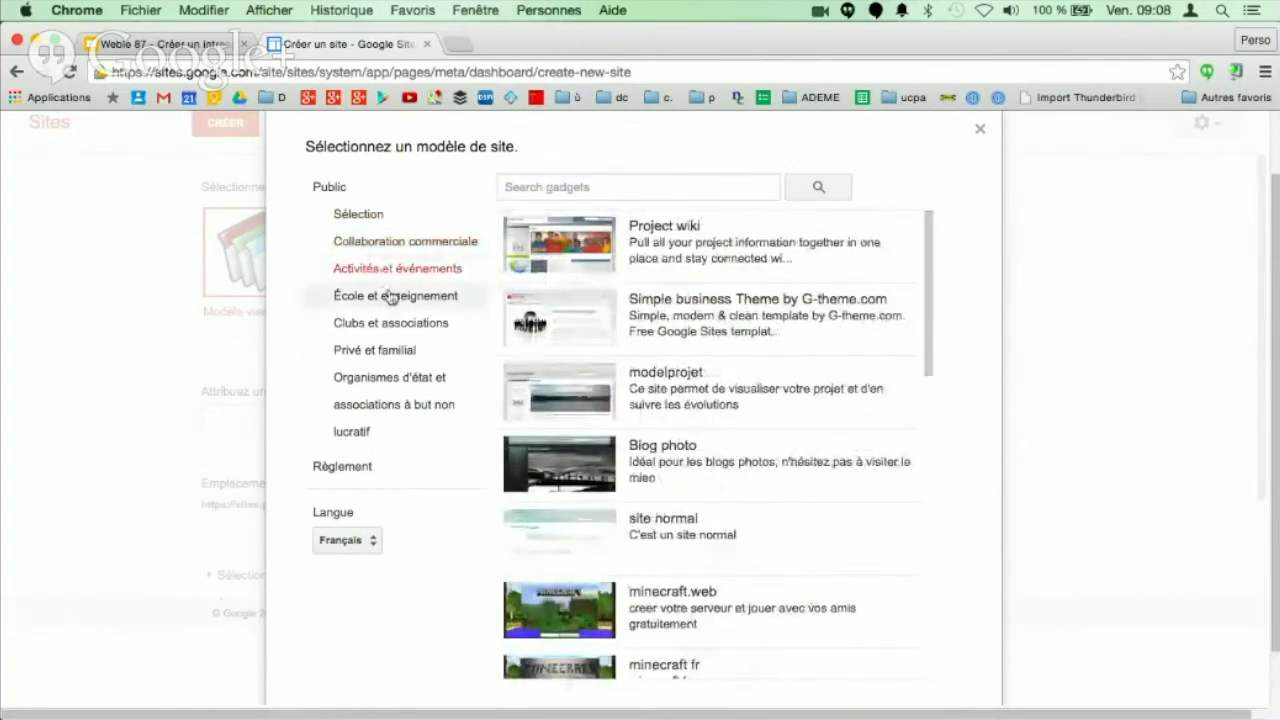
pyautogui.click(601, 186)
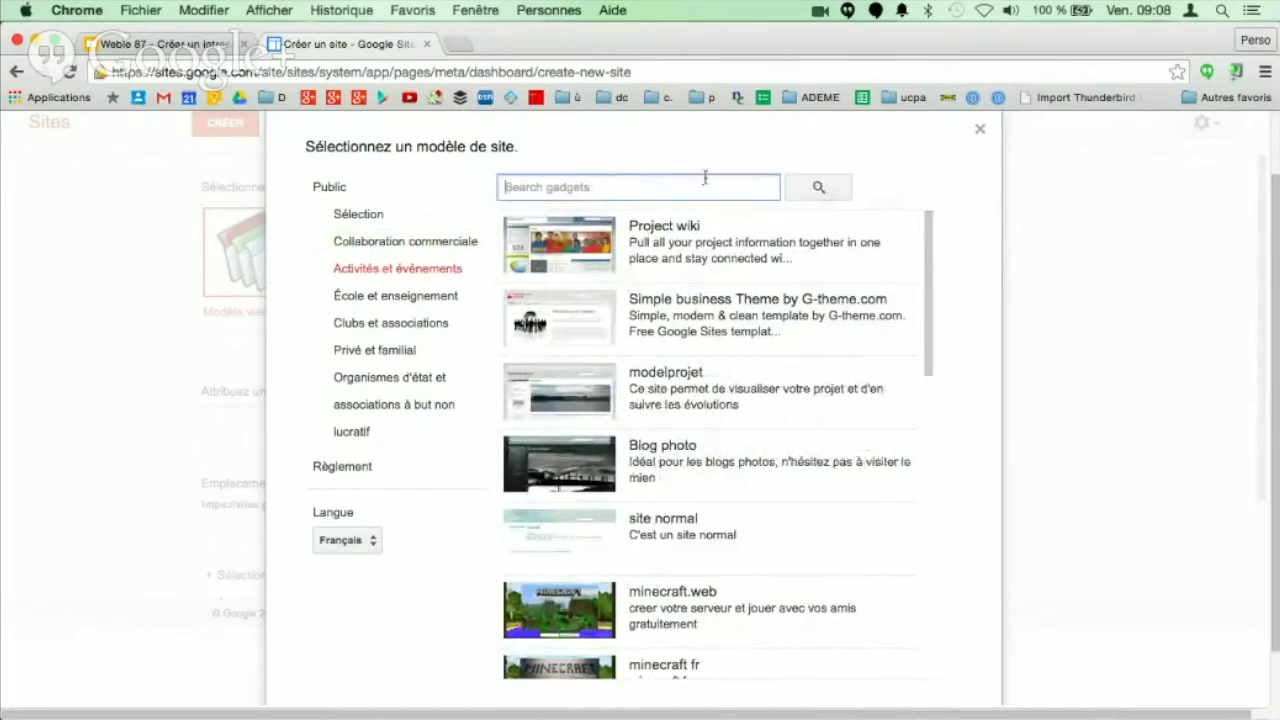
pyautogui.click(797, 197)
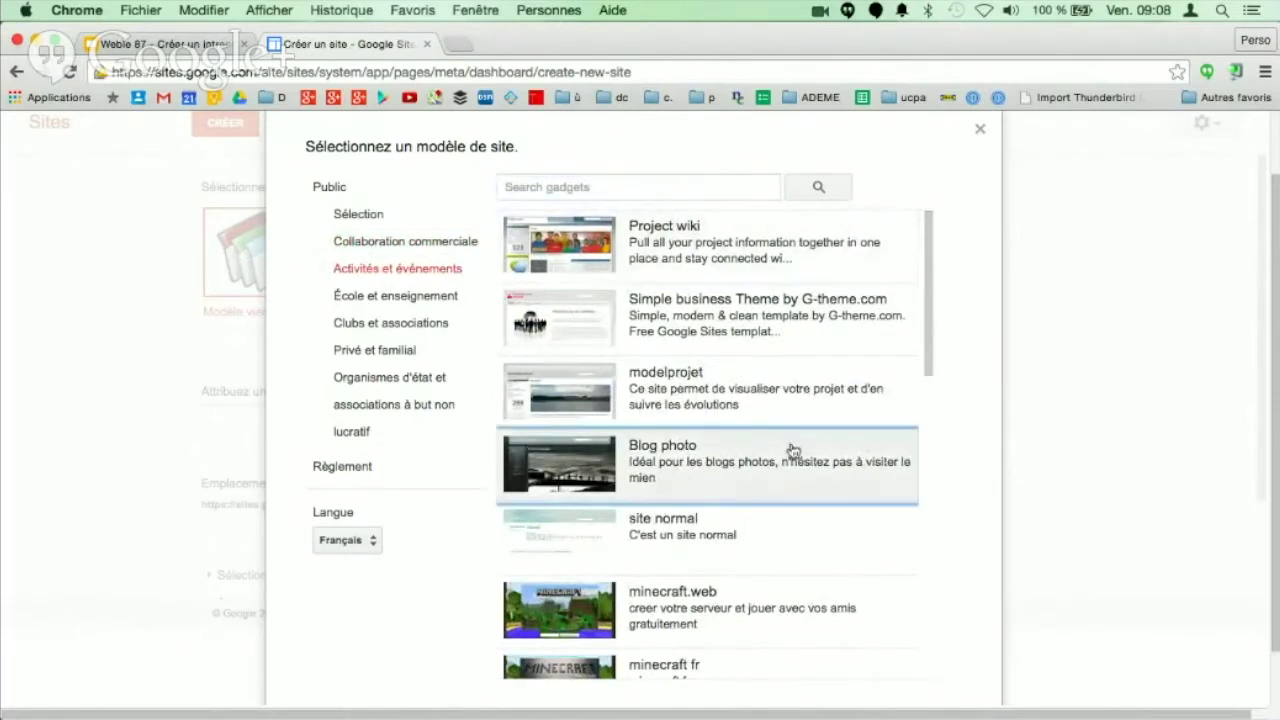
pyautogui.scroll(-15, 820, 388)
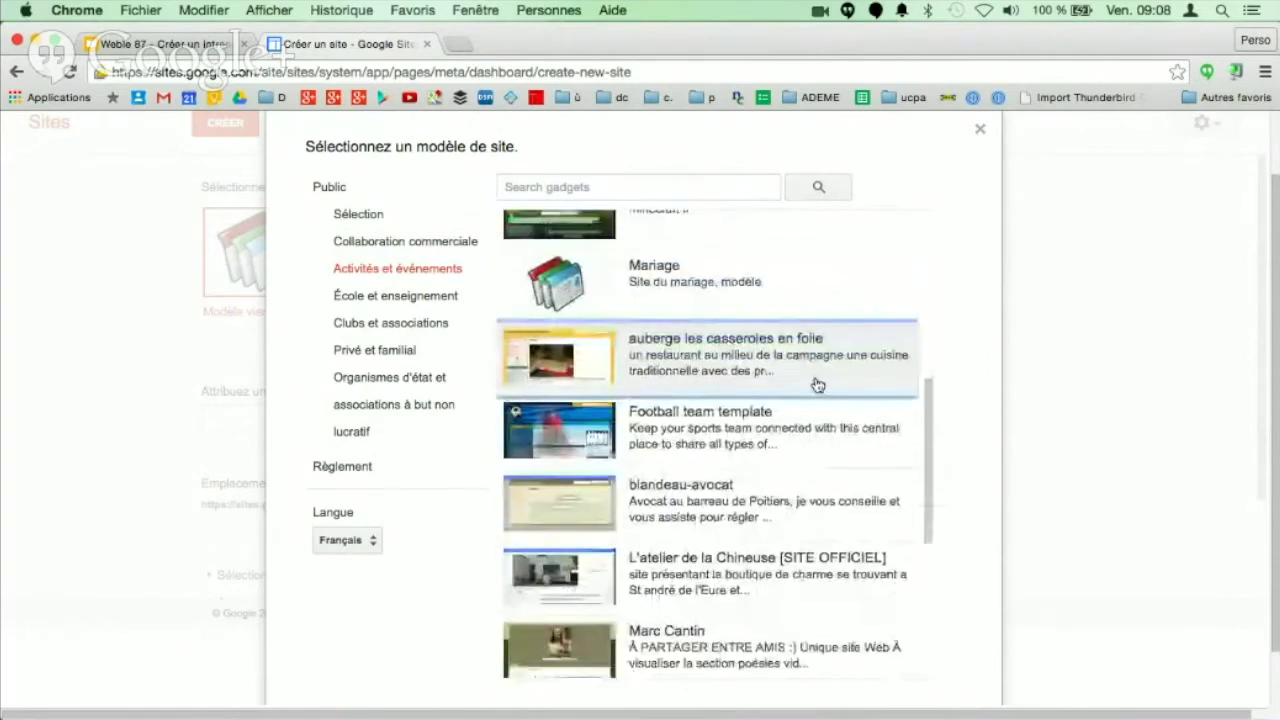
pyautogui.scroll(15, 818, 385)
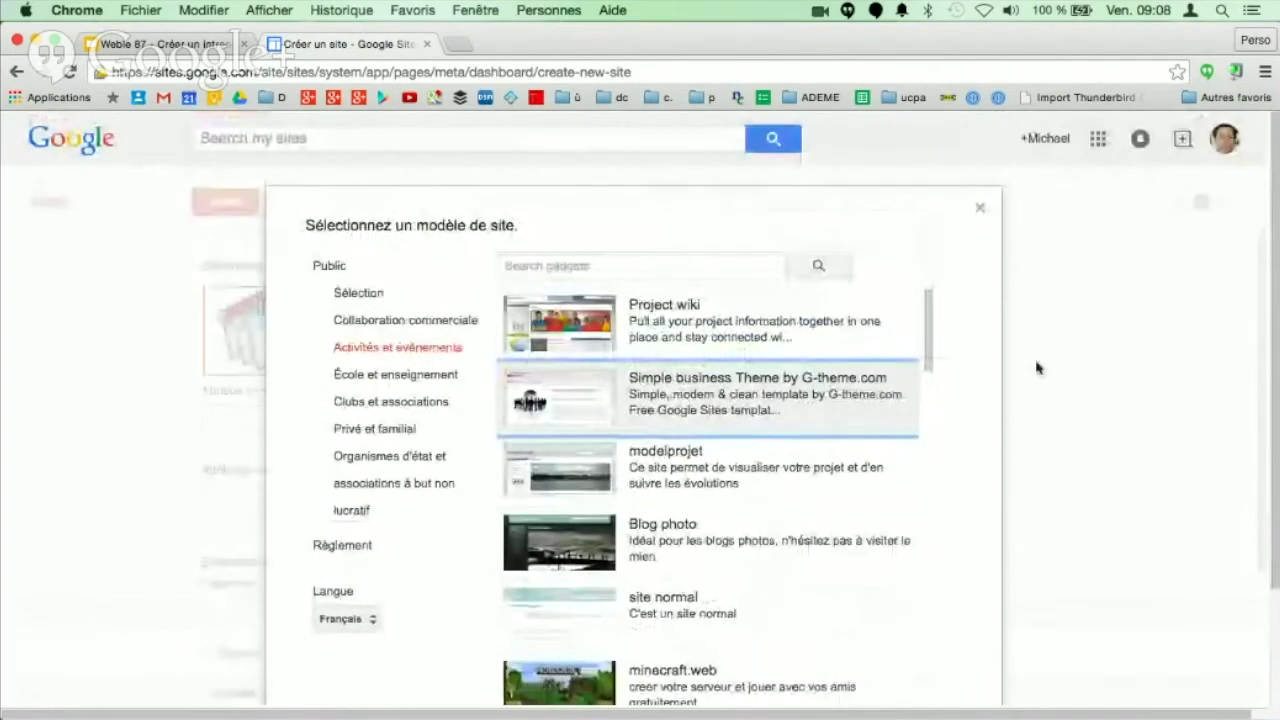
pyautogui.scroll(-3, 1040, 366)
pyautogui.scroll(3, 1040, 366)
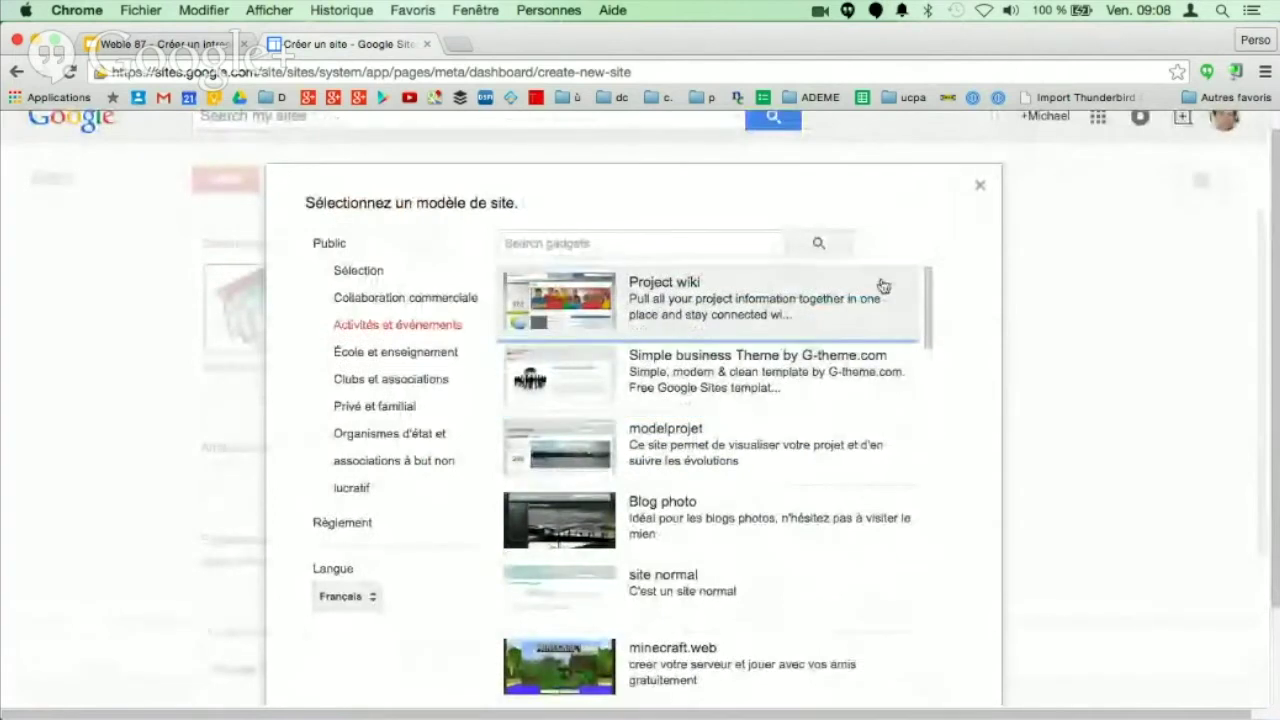
pyautogui.click(980, 190)
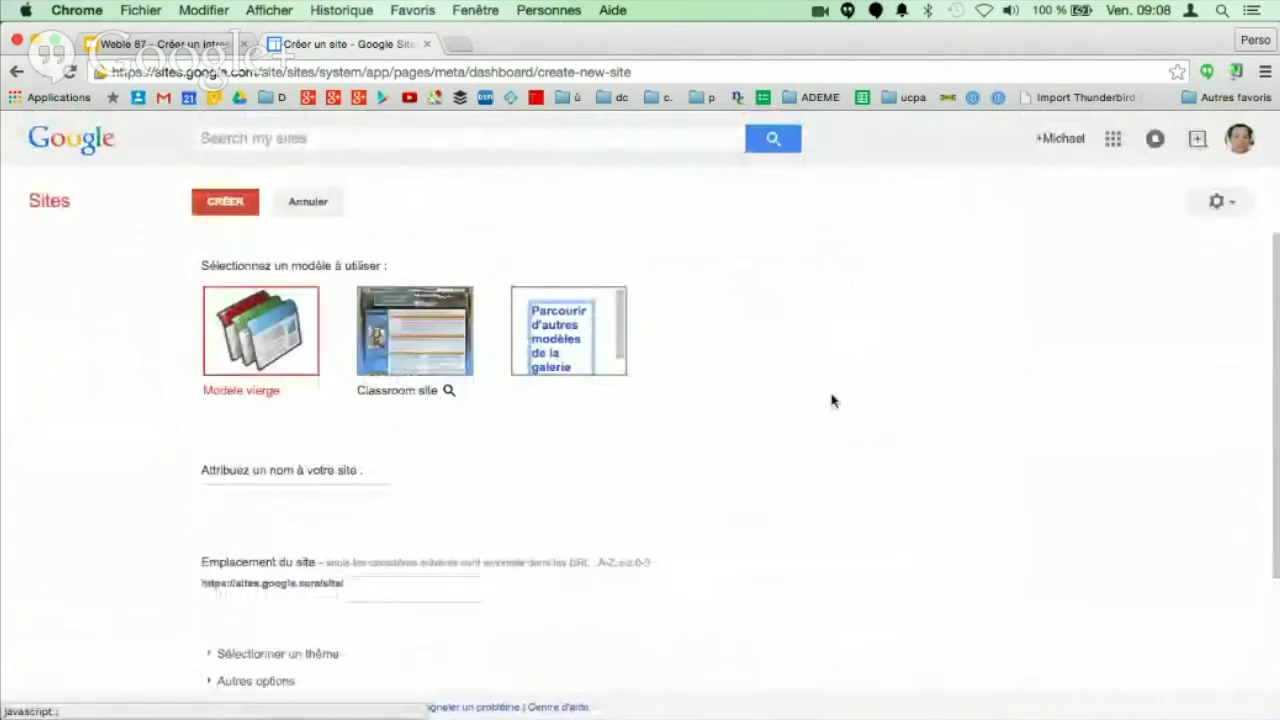
# Step: Name the new blank-template site demo-weble and check its site address
pyautogui.click(297, 492)
pyautogui.scroll(-2, 968, 464)
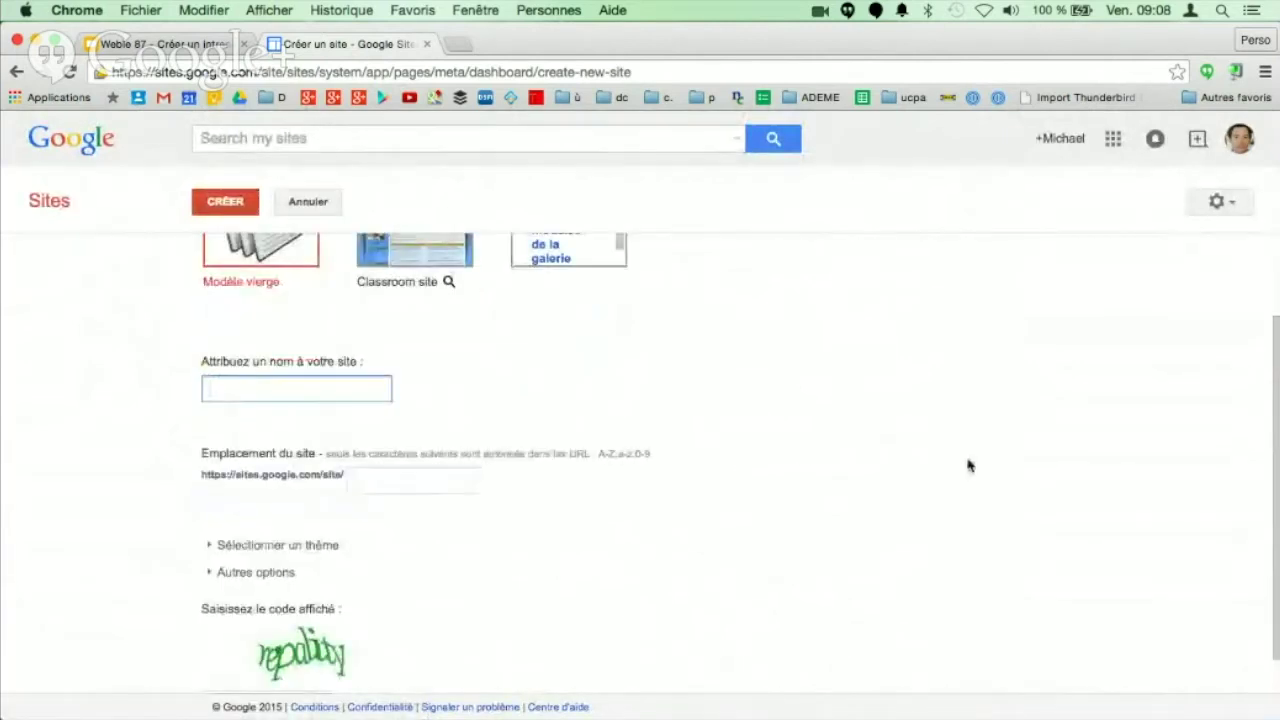
pyautogui.write('demo-weble')
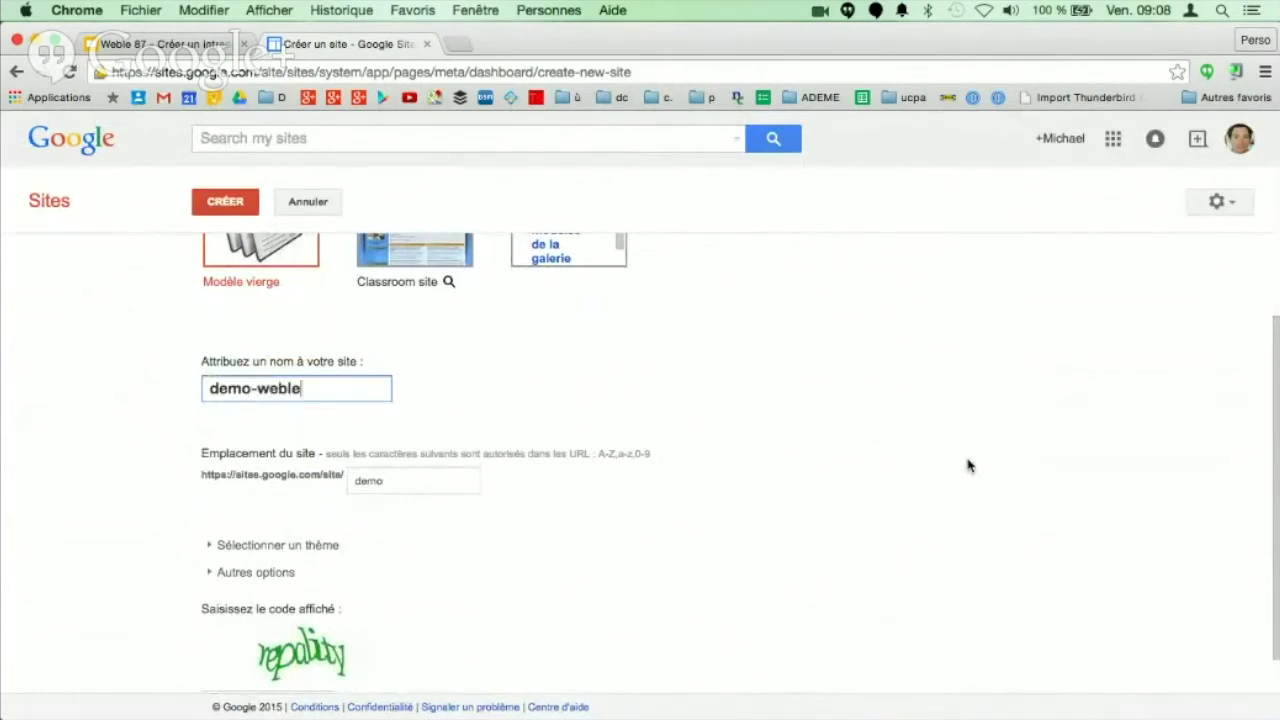
pyautogui.click(912, 383)
pyautogui.scroll(-2, 675, 480)
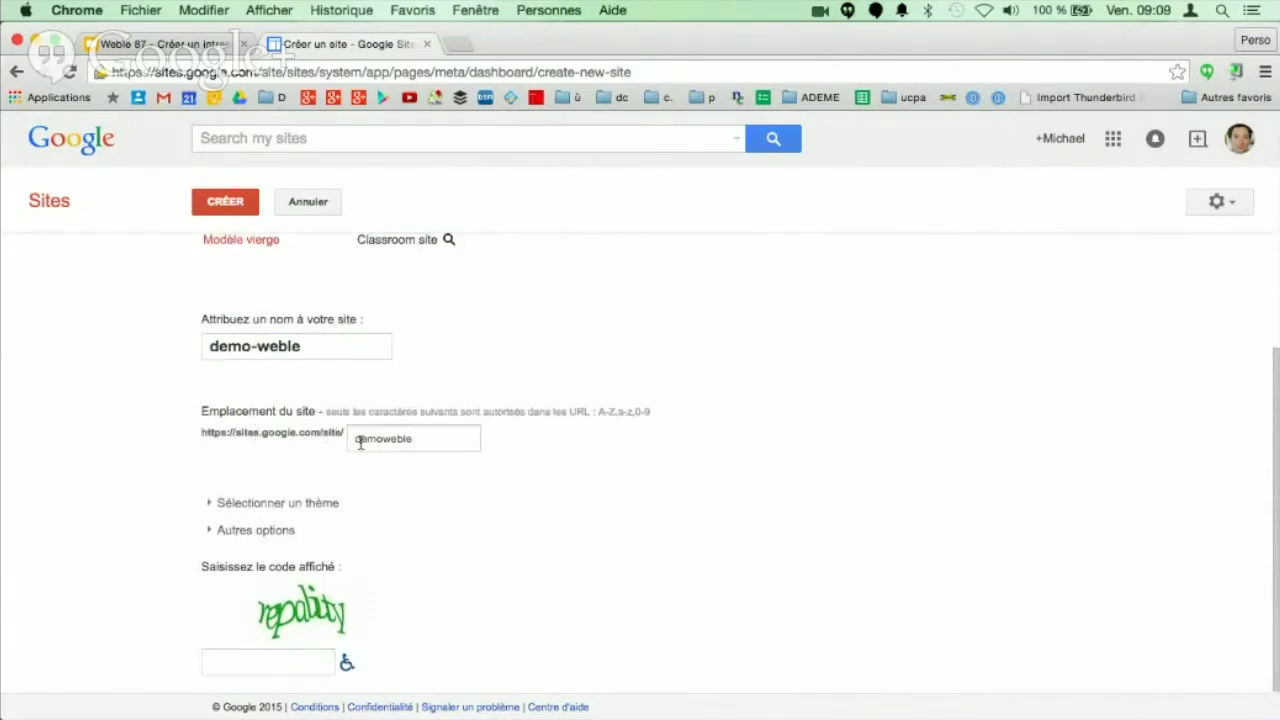
pyautogui.moveTo(433, 444); pyautogui.dragTo(351, 438)
pyautogui.click(571, 392)
# Step: Fill in the displayed verification code and create the site
pyautogui.click(272, 661)
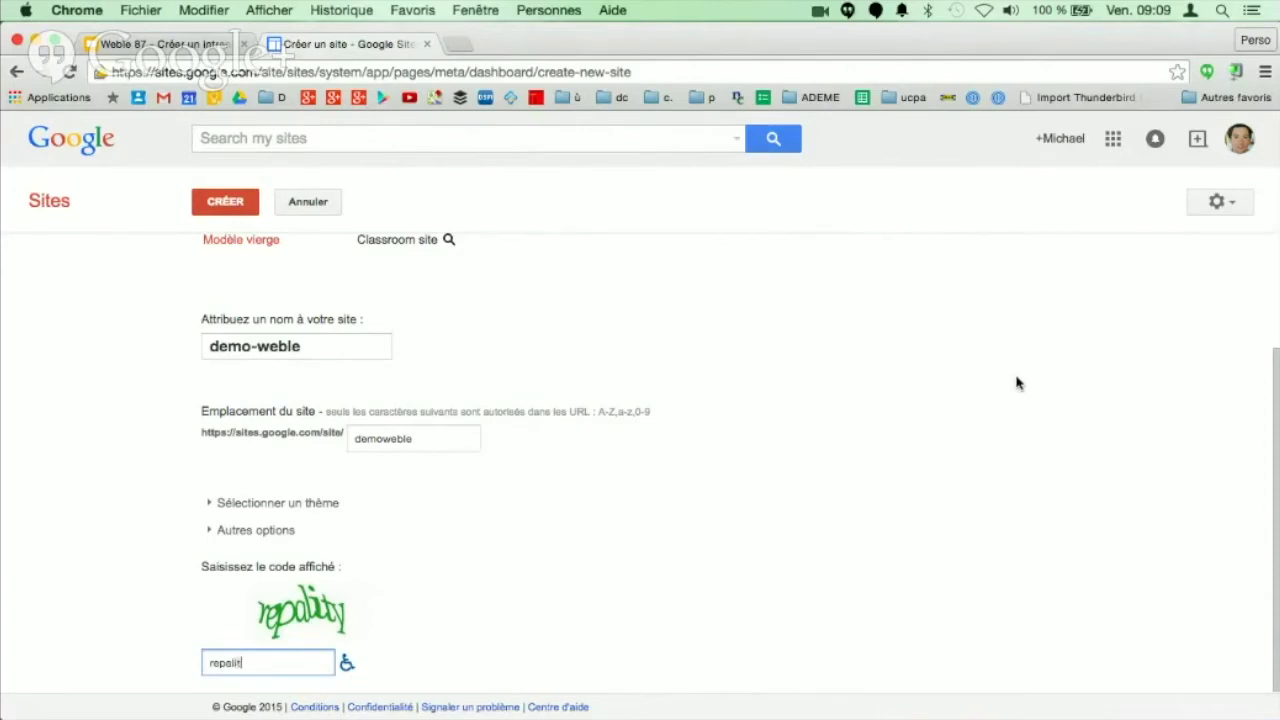
pyautogui.write('repality')
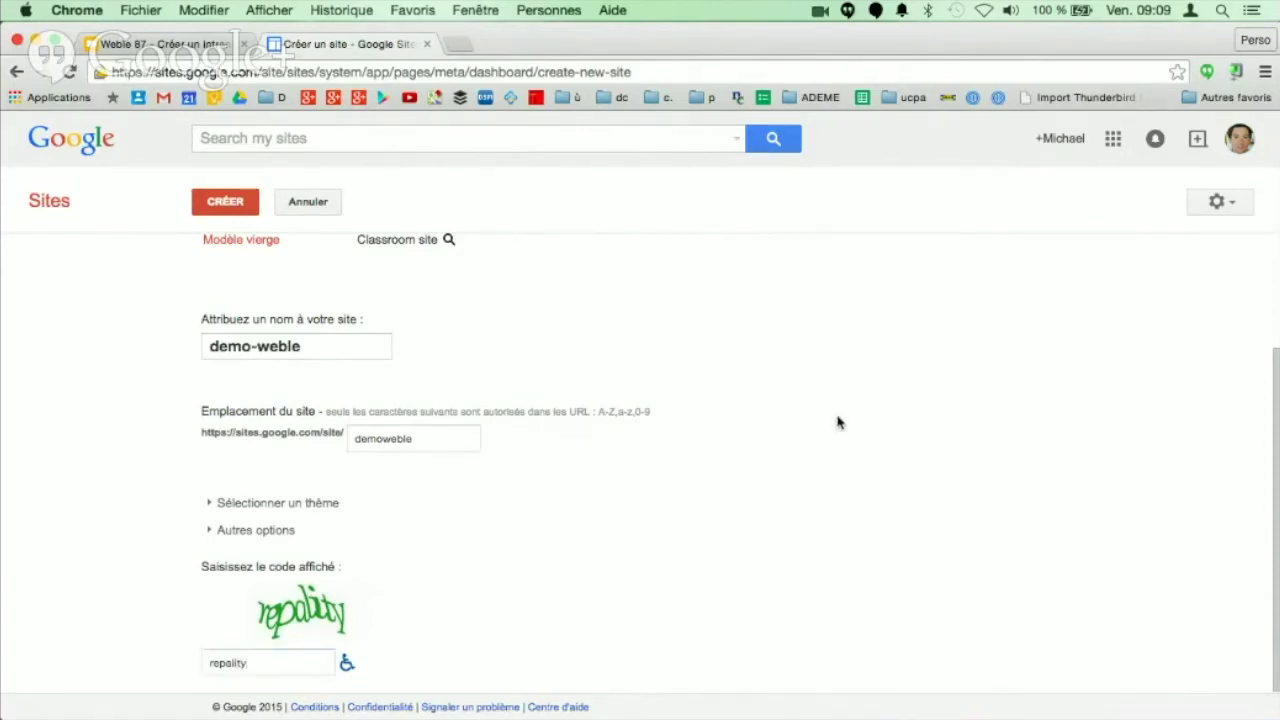
pyautogui.scroll(3, 837, 423)
pyautogui.scroll(-3, 819, 380)
pyautogui.scroll(3, 810, 340)
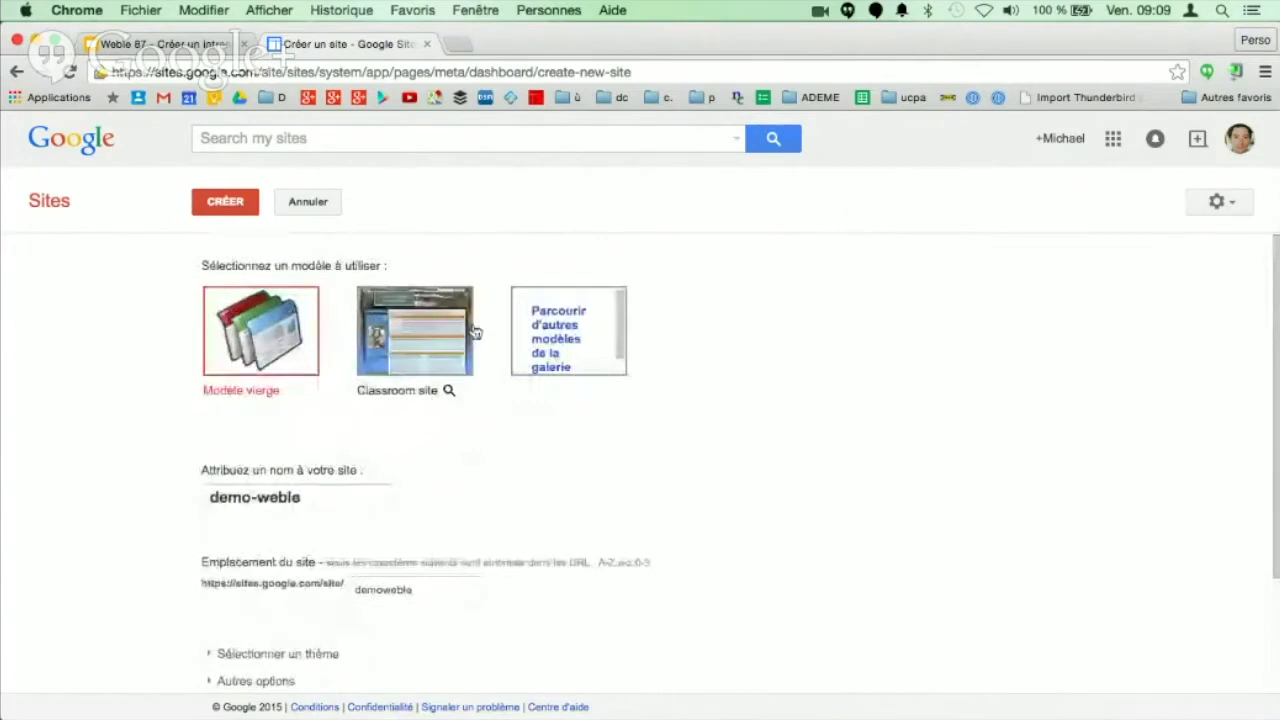
pyautogui.click(224, 202)
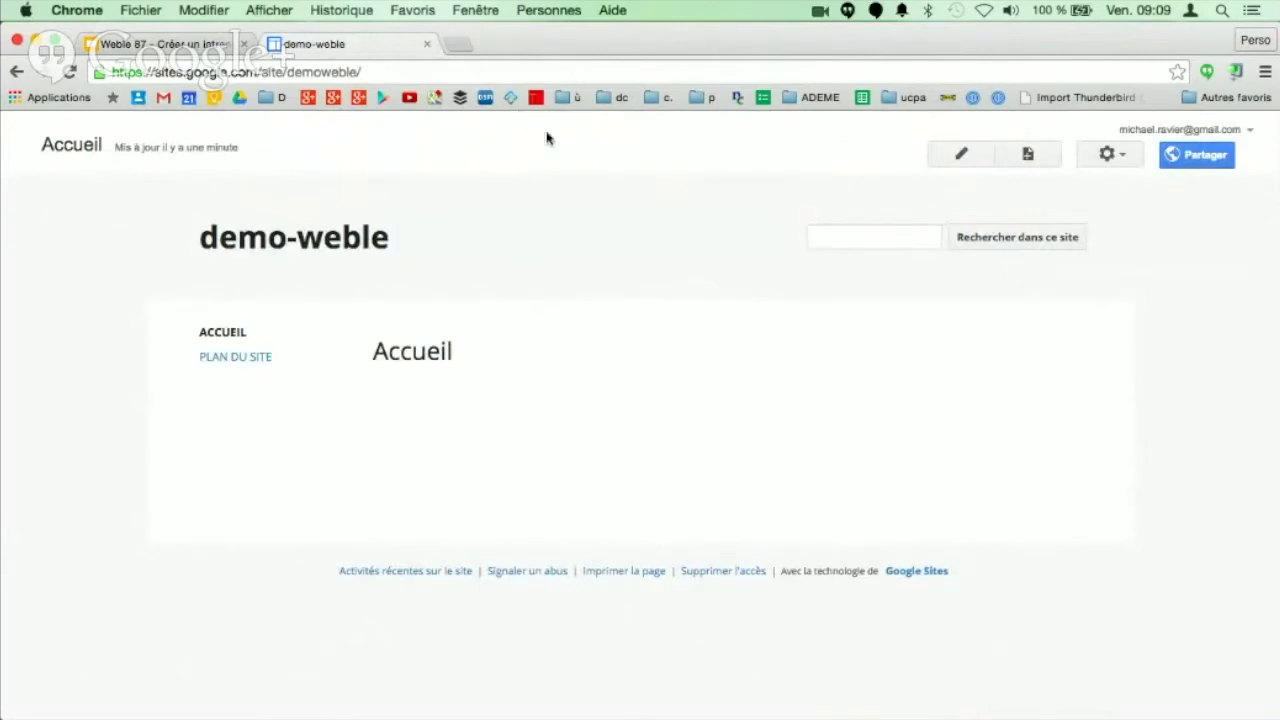
# Step: Open the Accueil page for editing and write "hmcbvzvq" in its body
pyautogui.click(963, 156)
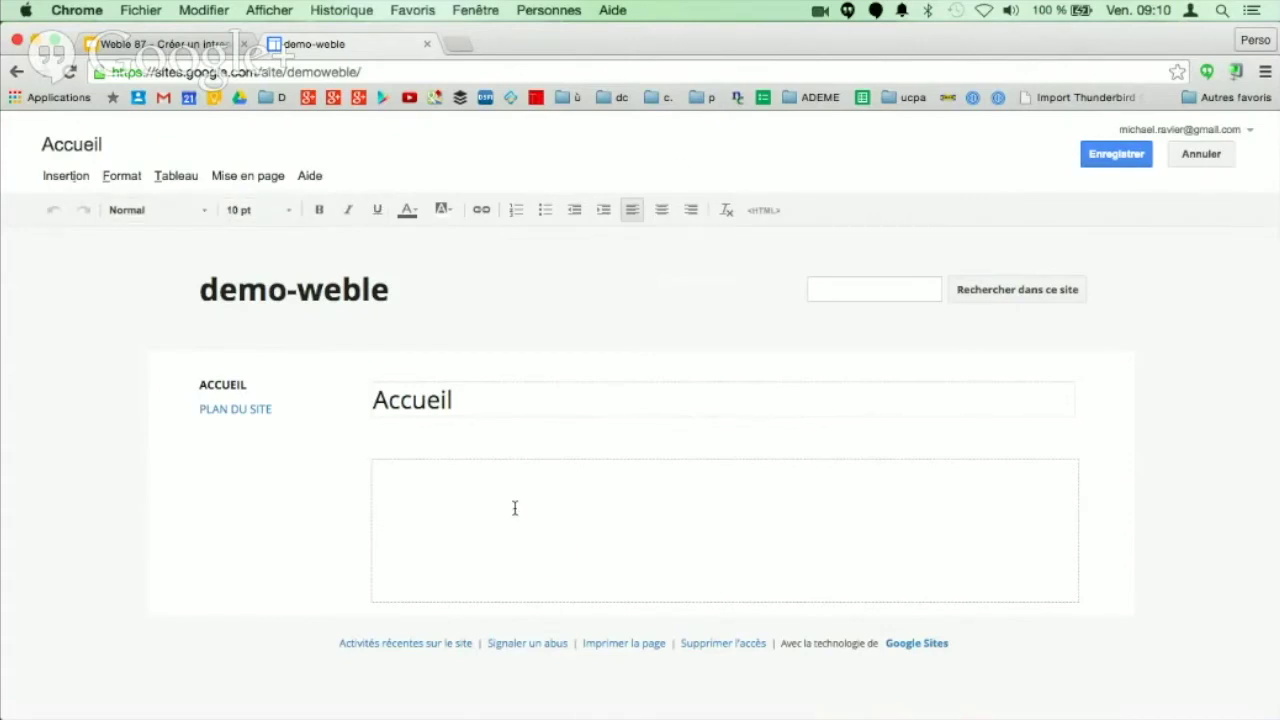
pyautogui.write('hmcbvzvq')
# Step: Search the page gadgets for twitter and close the gadget gallery without adding one
pyautogui.click(68, 178)
pyautogui.click(70, 180)
pyautogui.click(70, 180)
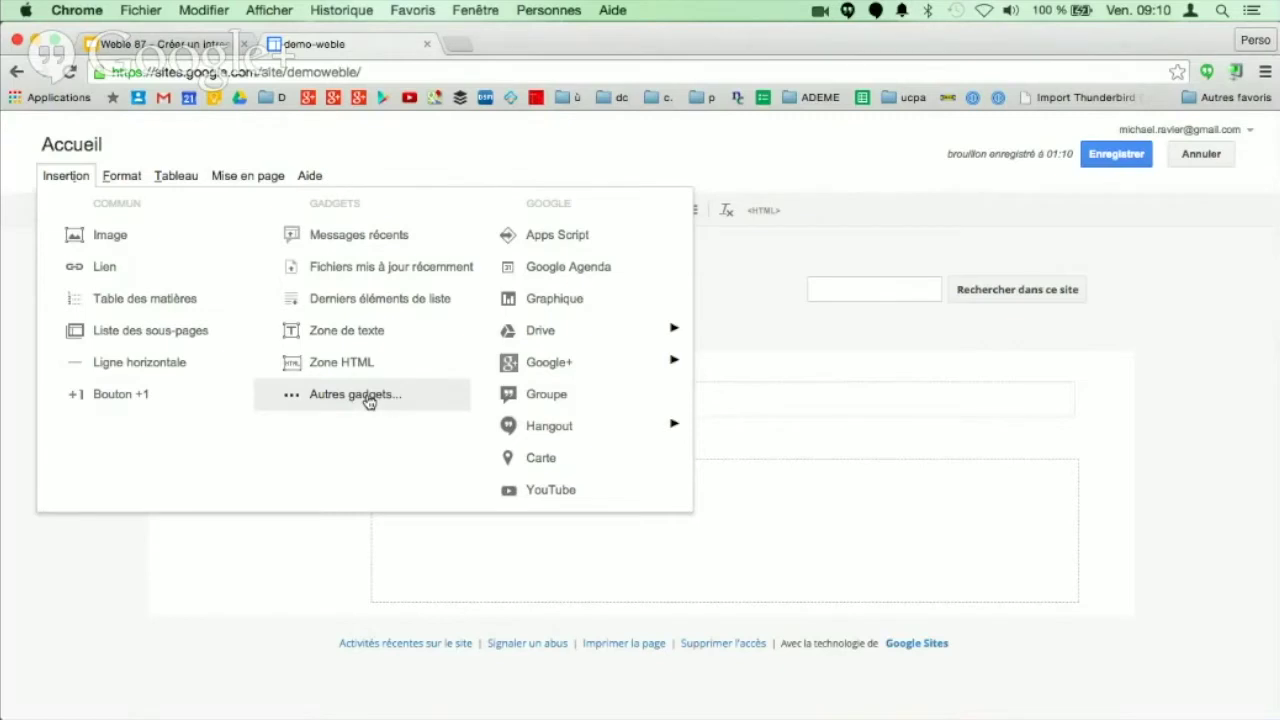
pyautogui.click(368, 398)
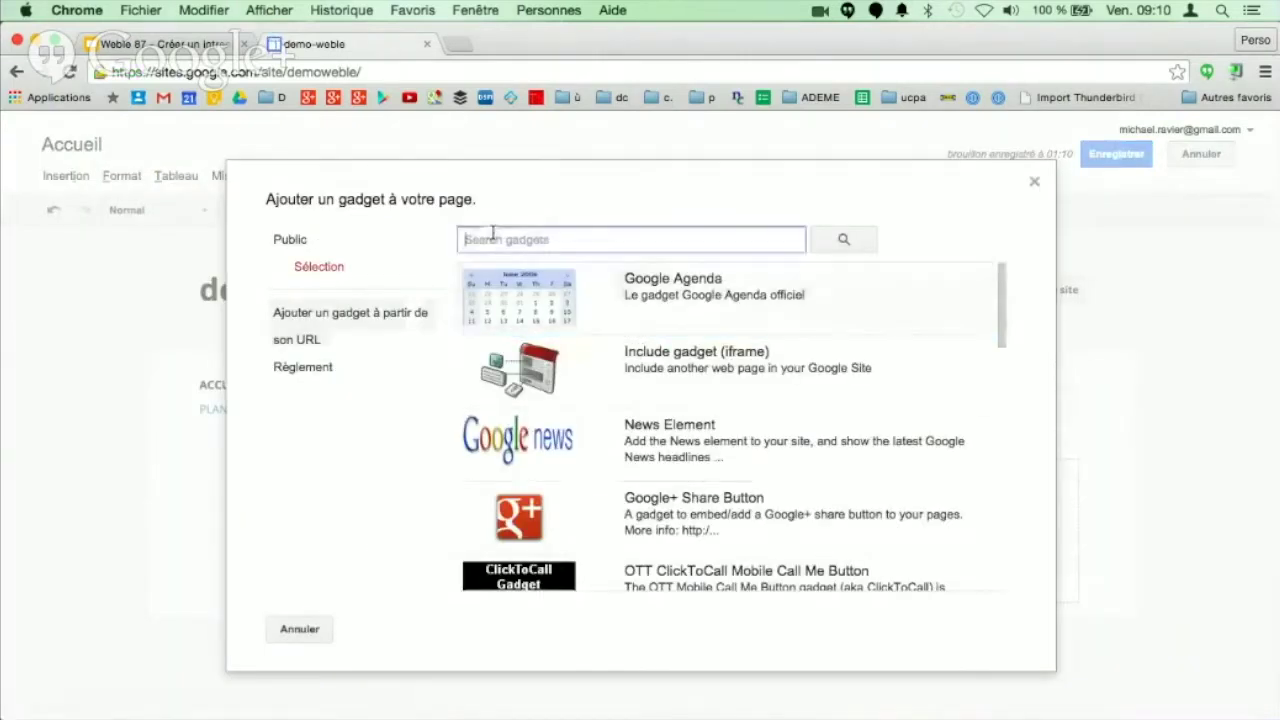
pyautogui.write('twitter')
pyautogui.press('Return')
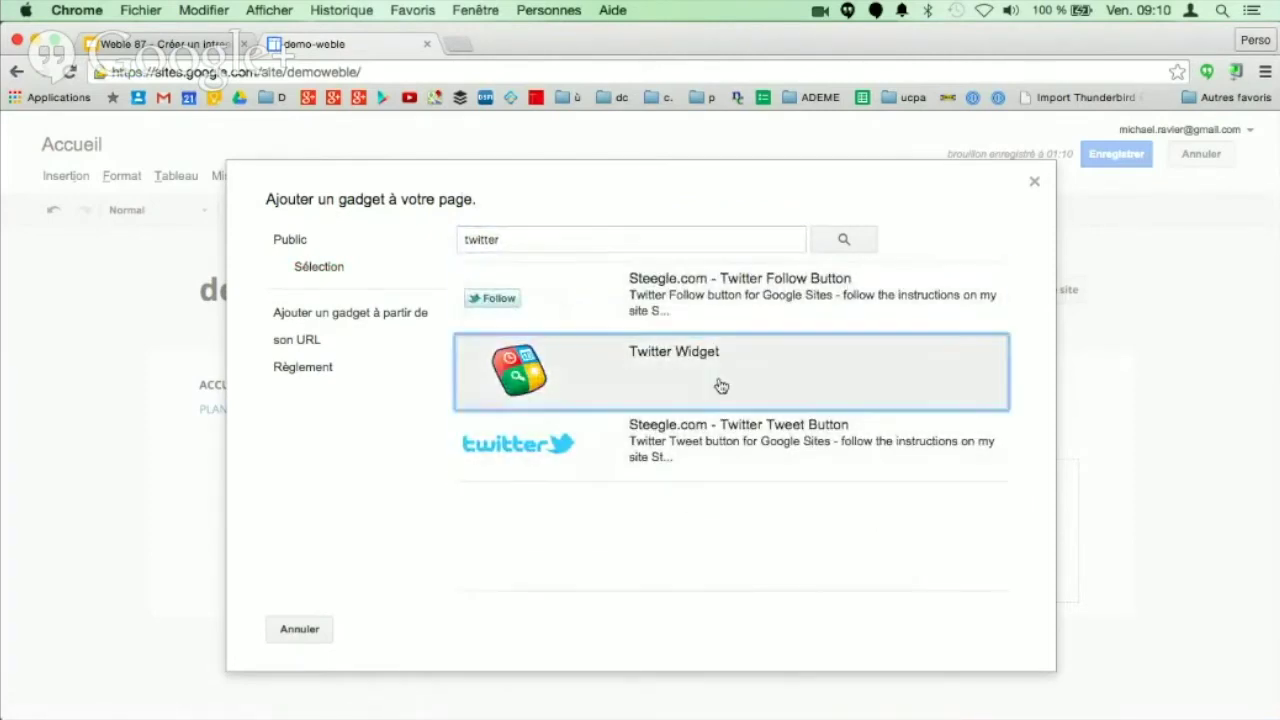
pyautogui.click(1035, 183)
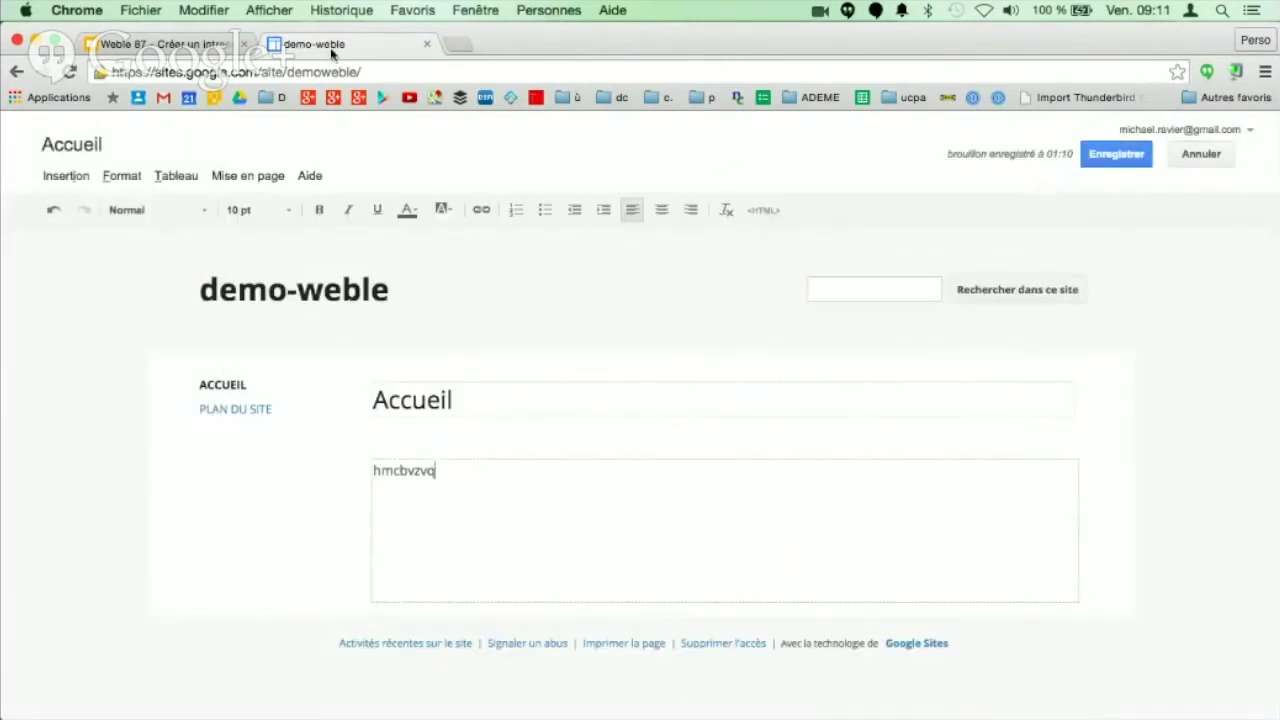
# Step: View the calendars available for Google Agenda insertion and close the list without selecting one
pyautogui.click(100, 177)
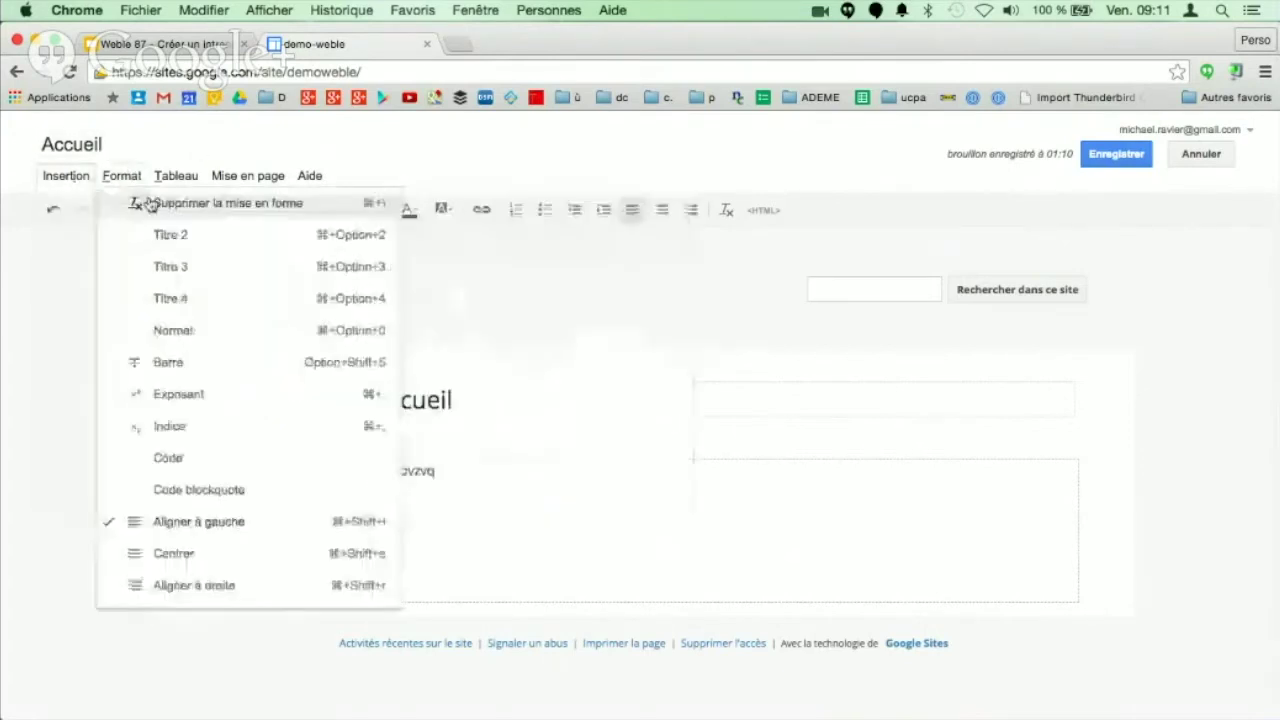
pyautogui.moveTo(70, 175)
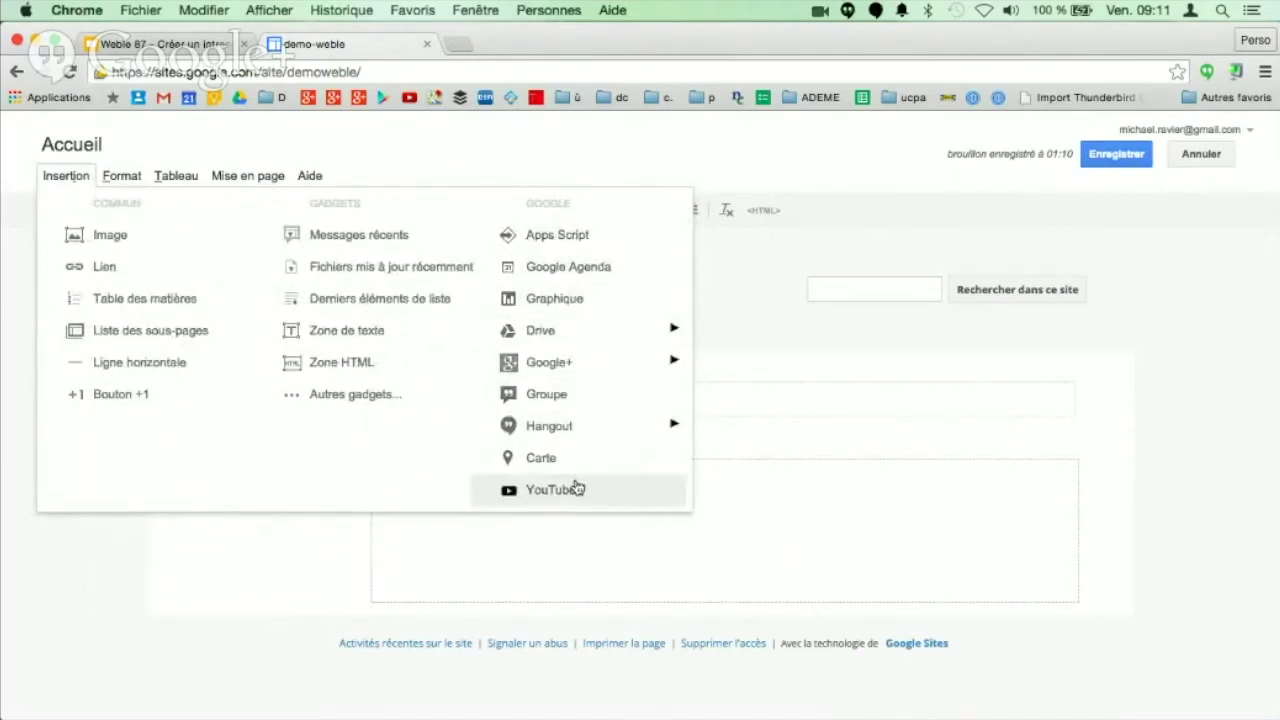
pyautogui.moveTo(562, 340)
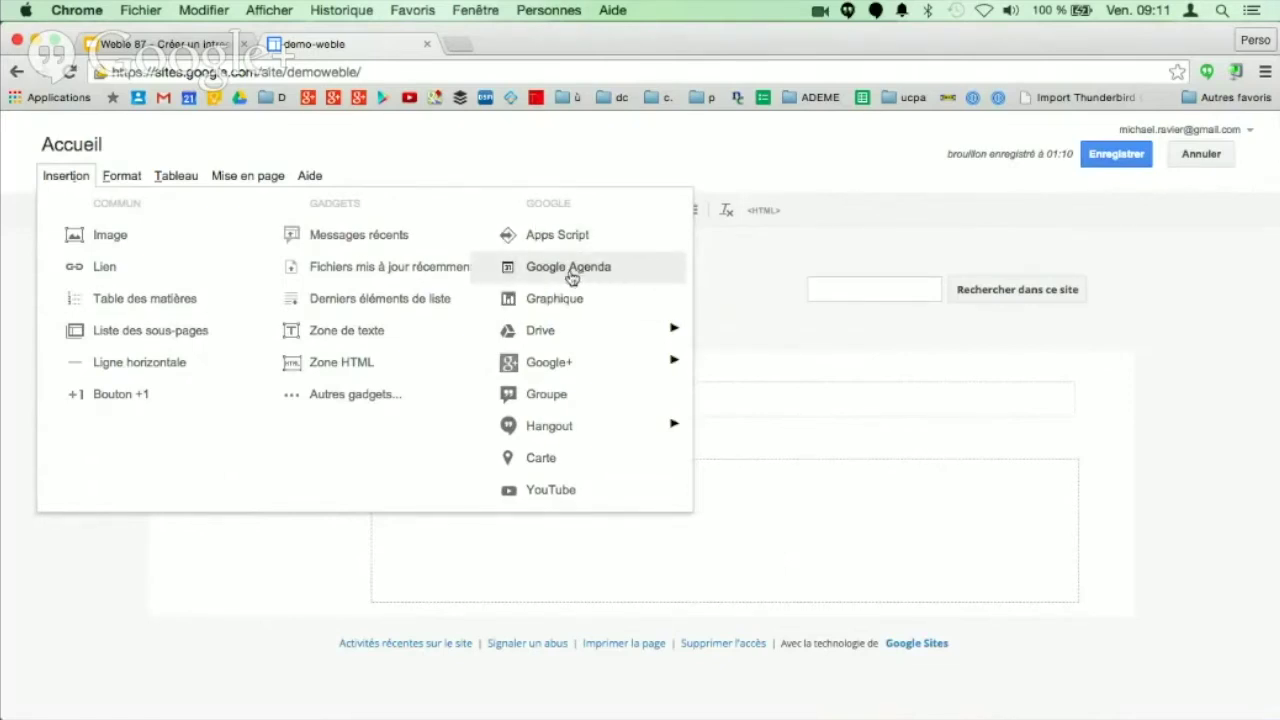
pyautogui.click(572, 276)
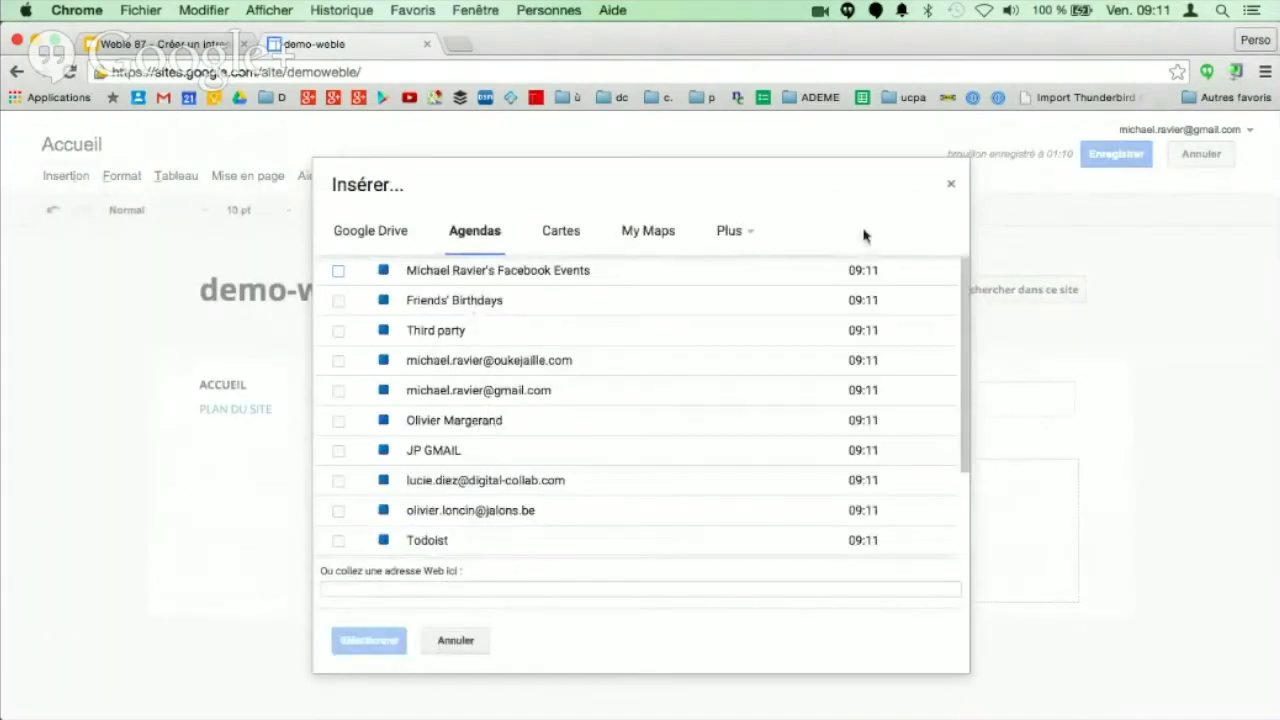
pyautogui.click(953, 189)
# Step: Examine the Google content types that can be inserted in the Accueil page, including the Drive, Groupe, Hangout and YouTube options
pyautogui.click(82, 184)
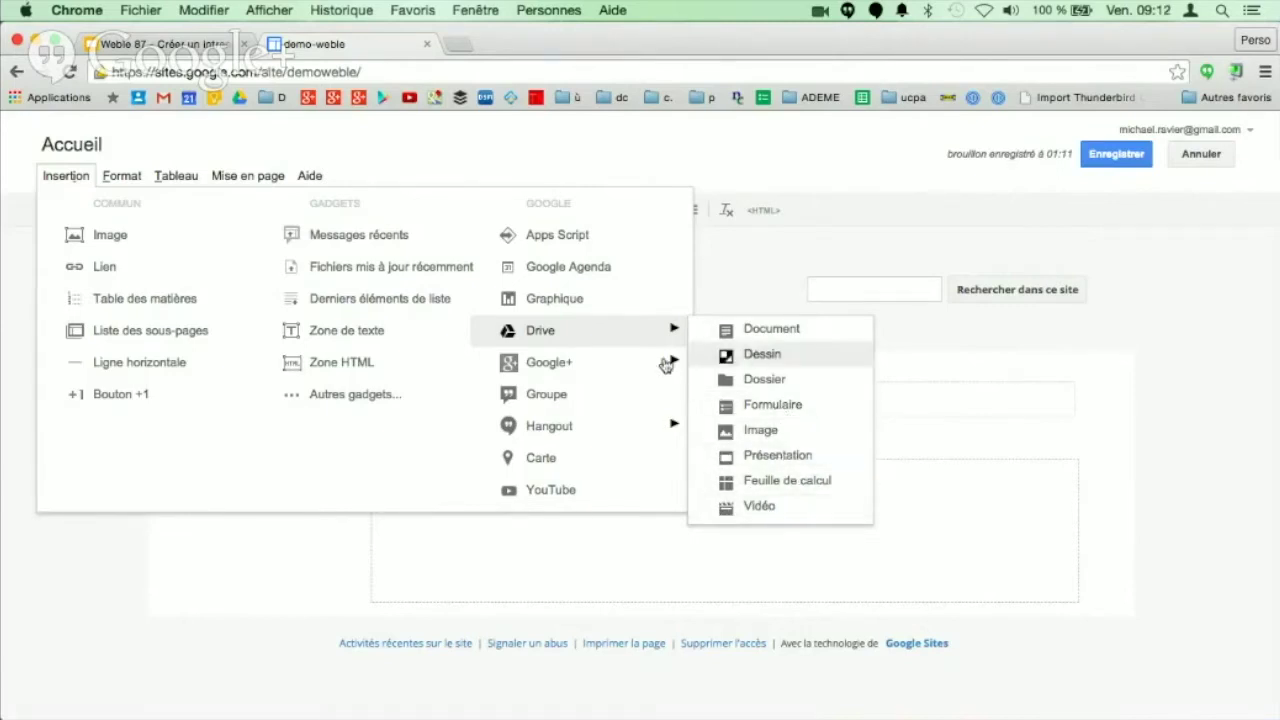
pyautogui.moveTo(615, 369)
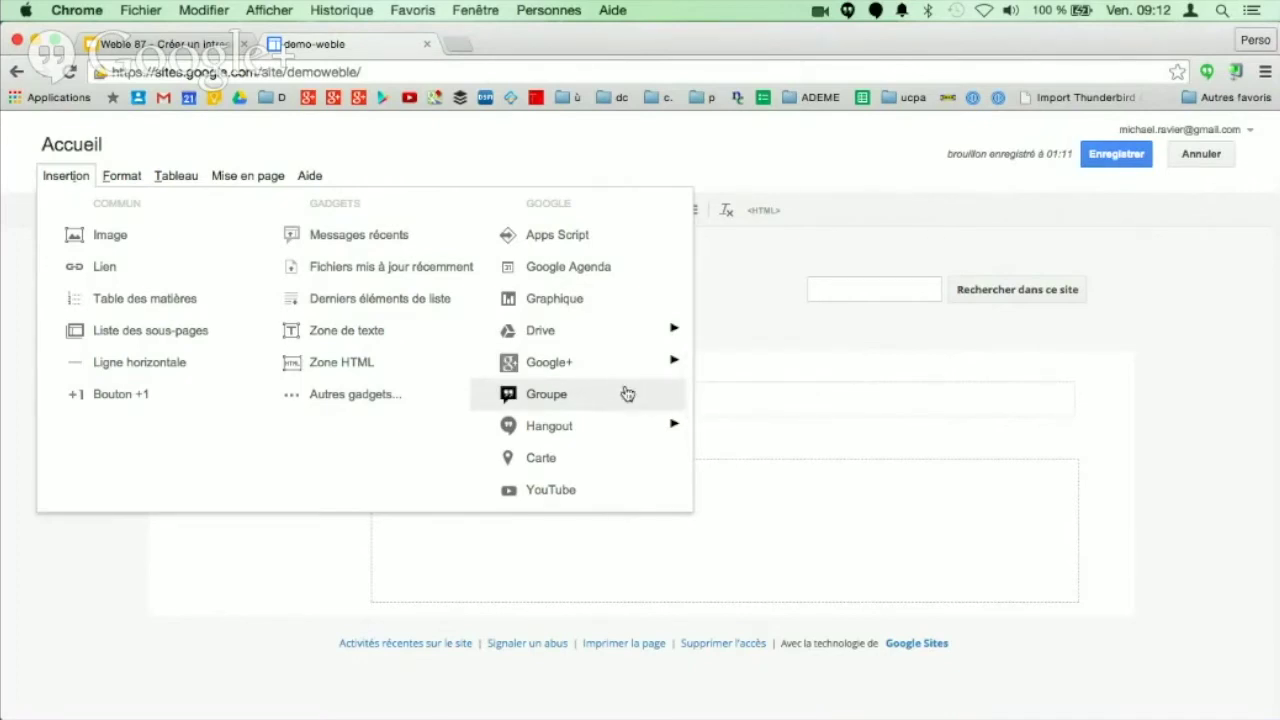
pyautogui.moveTo(585, 436)
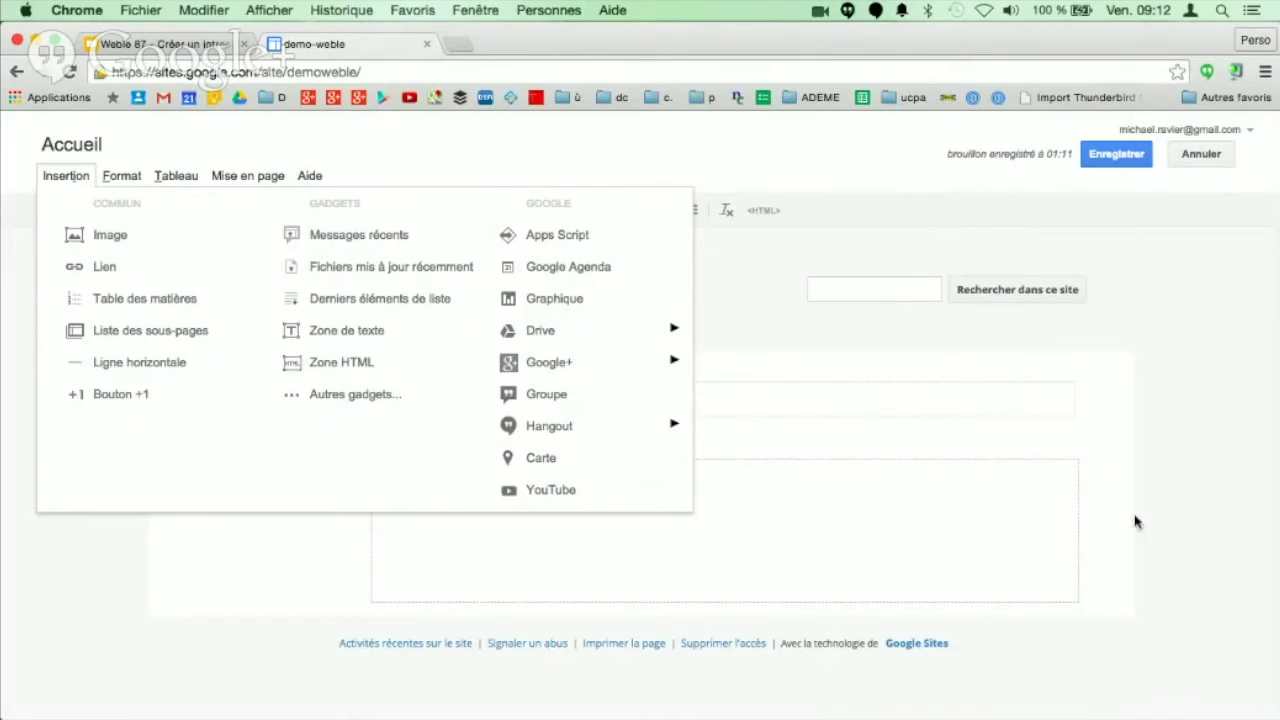
pyautogui.click(1105, 502)
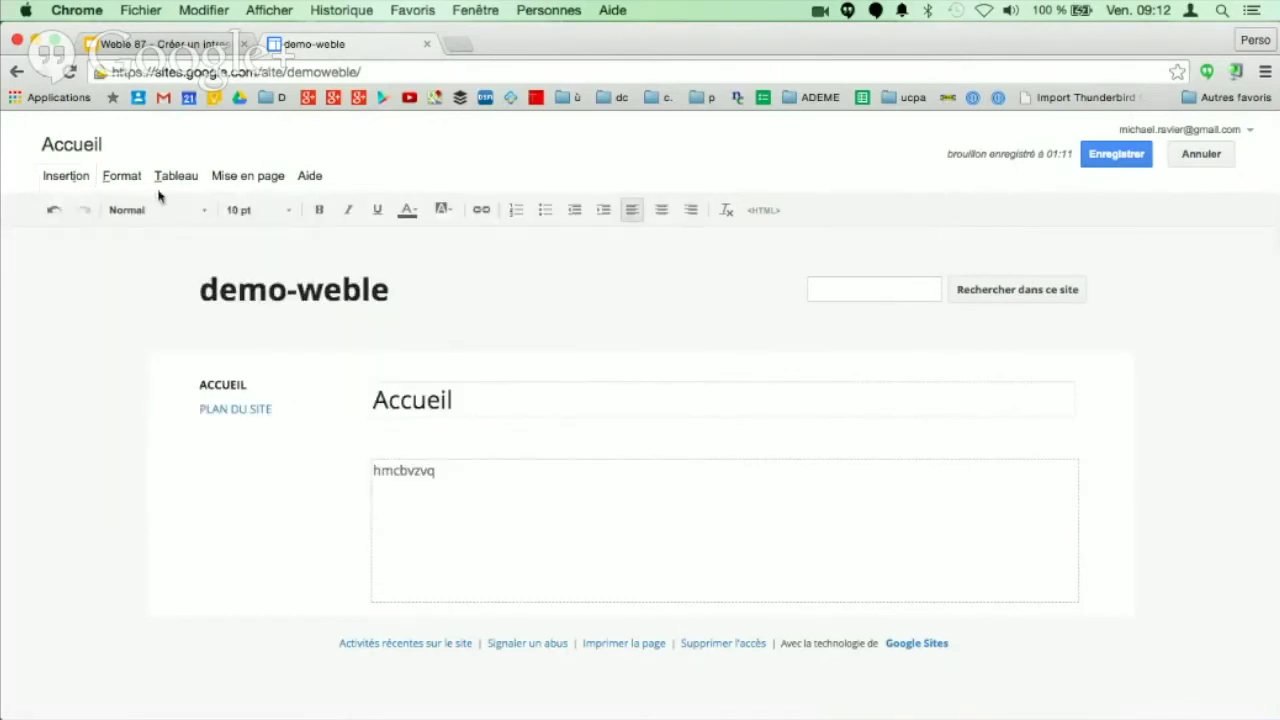
pyautogui.click(65, 176)
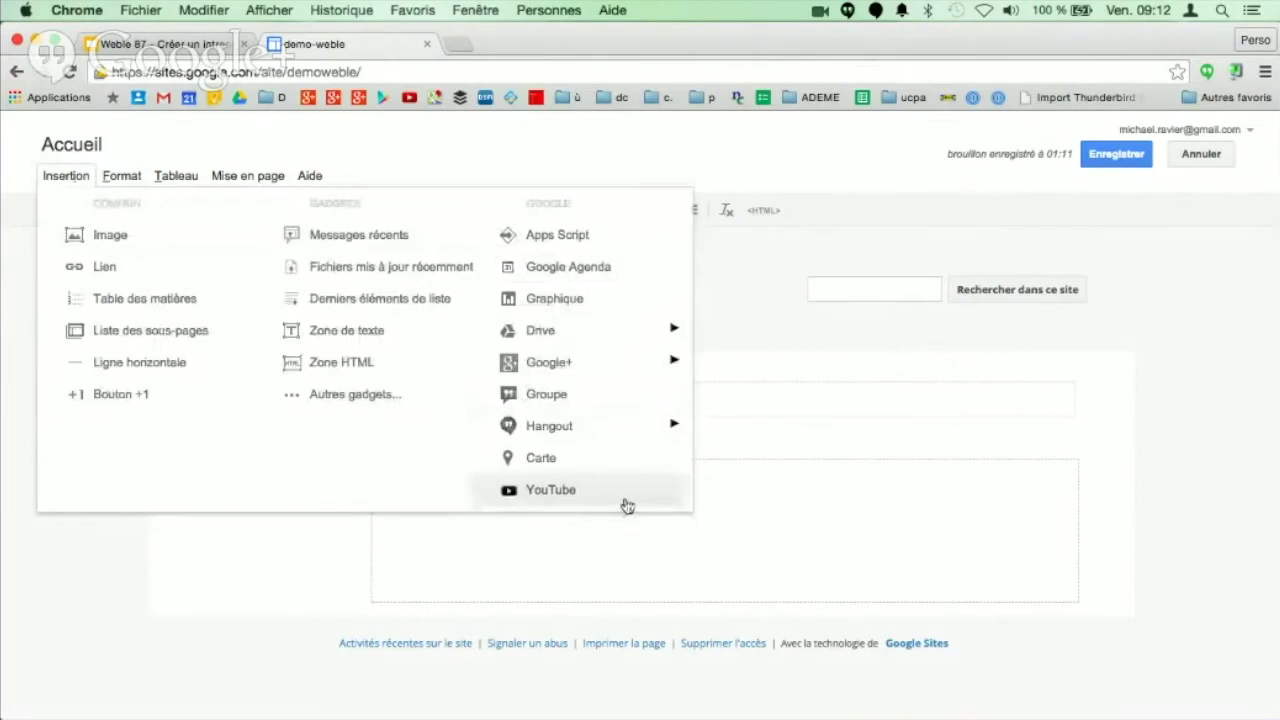
pyautogui.click(850, 514)
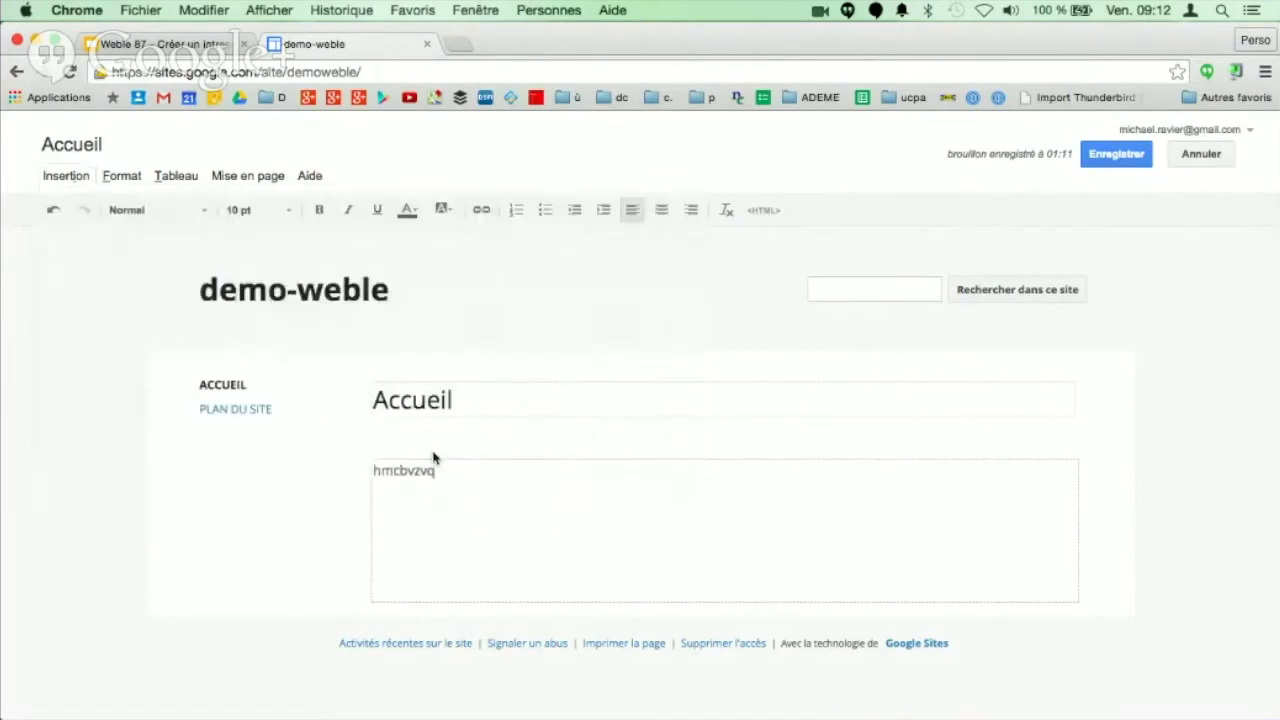
# Step: Apply the Barre latérale droite layout to the Accueil page and place the cursor in the page content
pyautogui.click(247, 178)
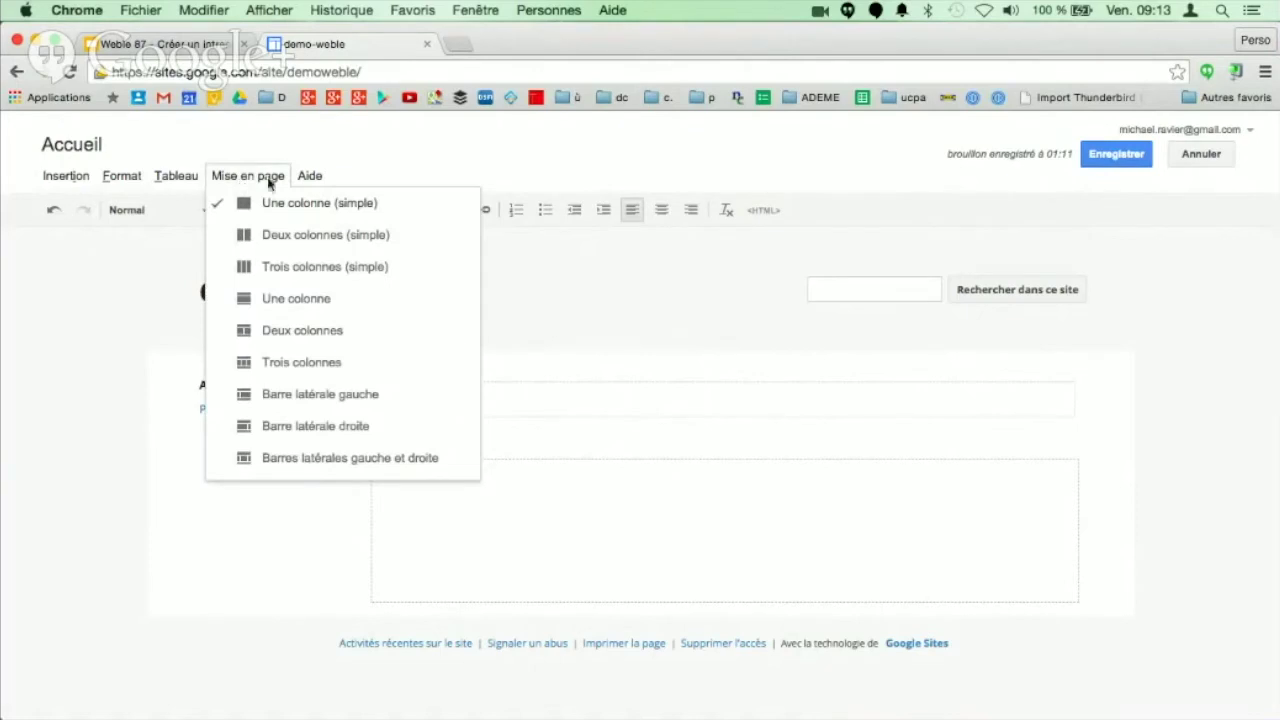
pyautogui.click(267, 178)
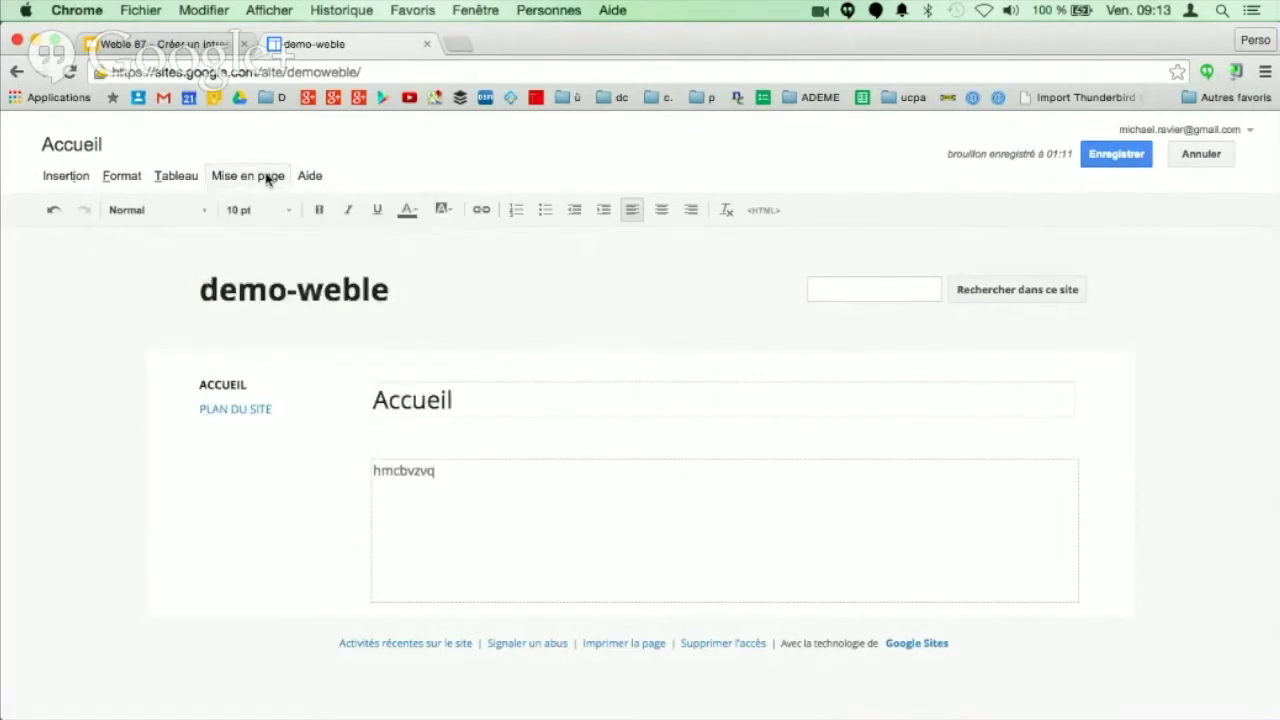
pyautogui.click(267, 178)
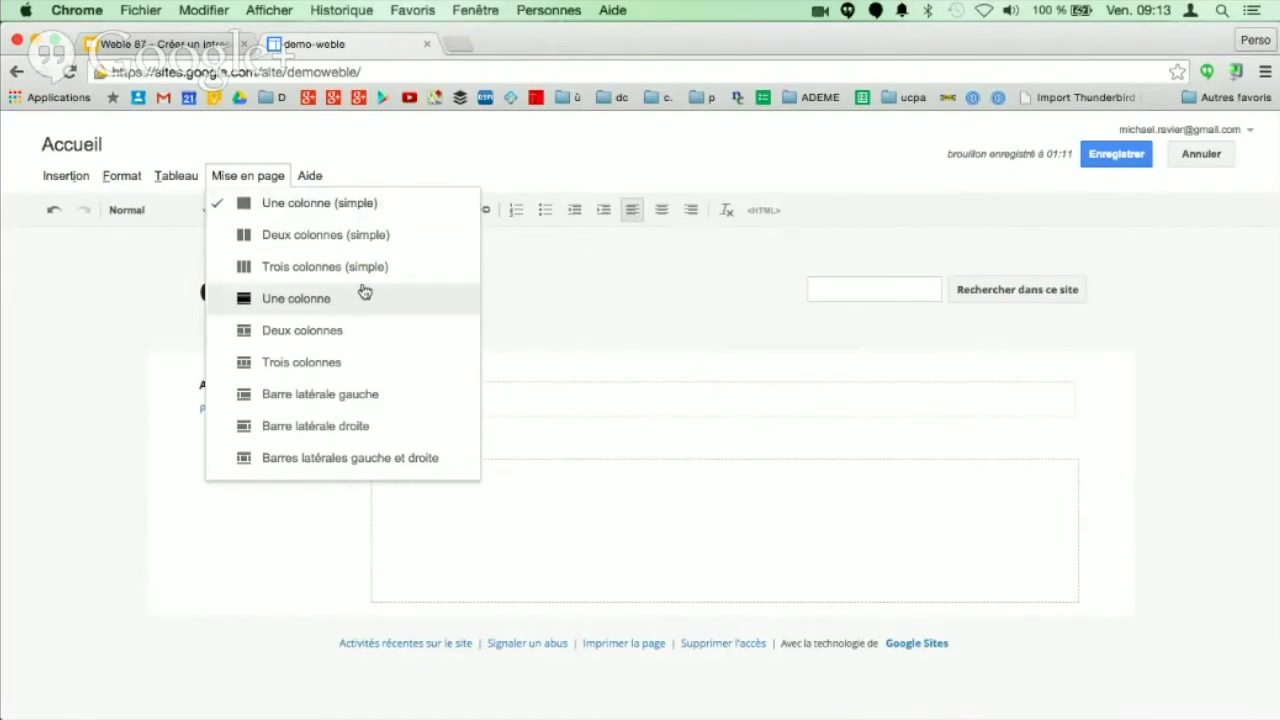
pyautogui.click(319, 432)
pyautogui.scroll(-1, 749, 569)
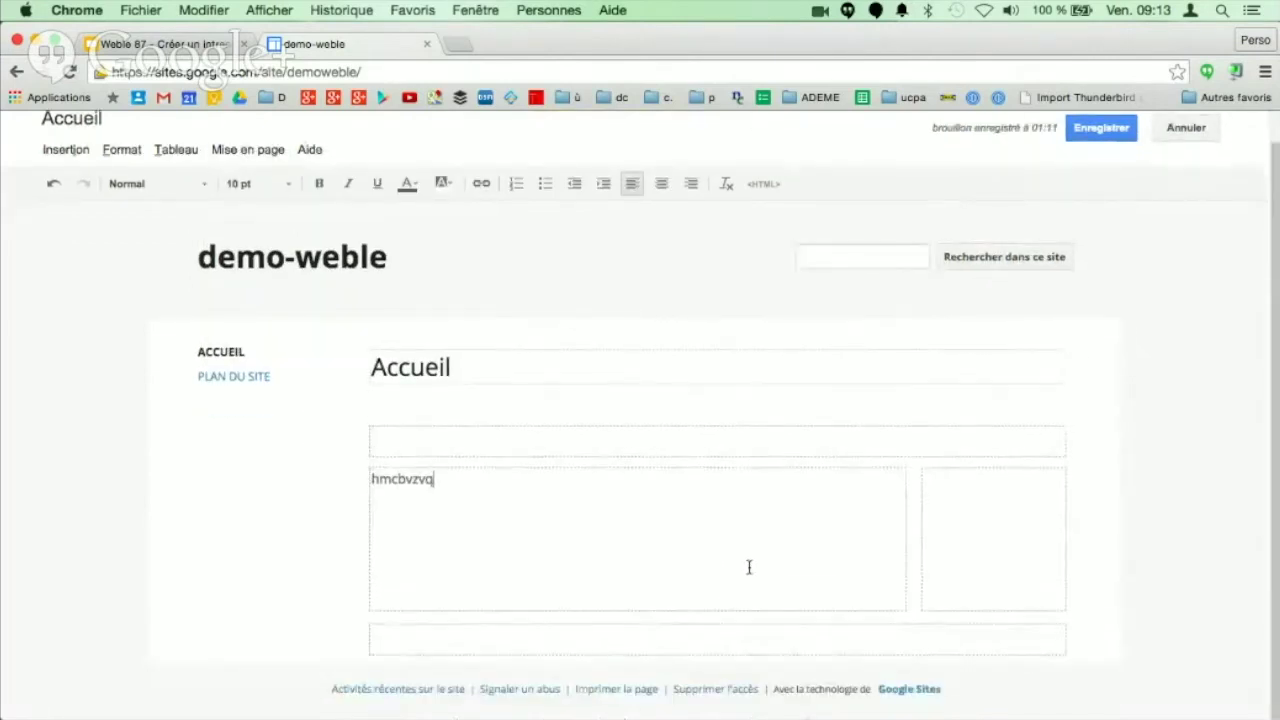
pyautogui.click(1016, 580)
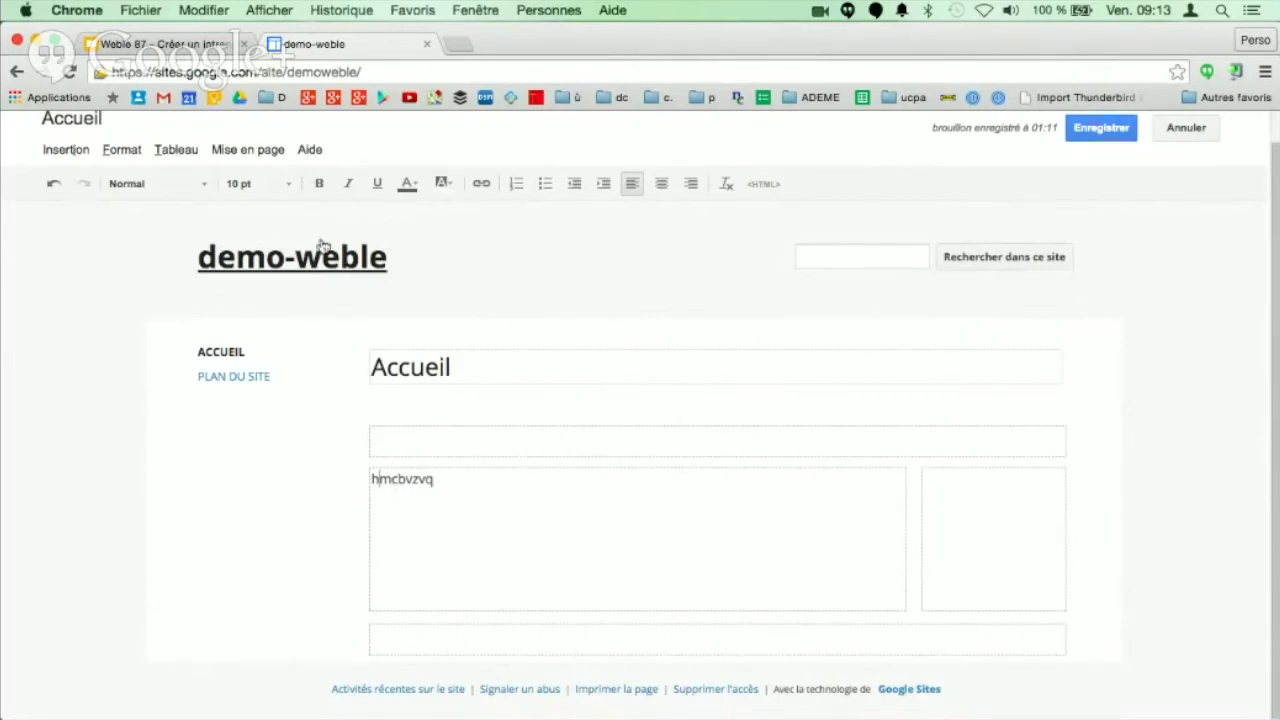
# Step: Set the Accueil page layout to Trois colonnes (simple)
pyautogui.click(250, 147)
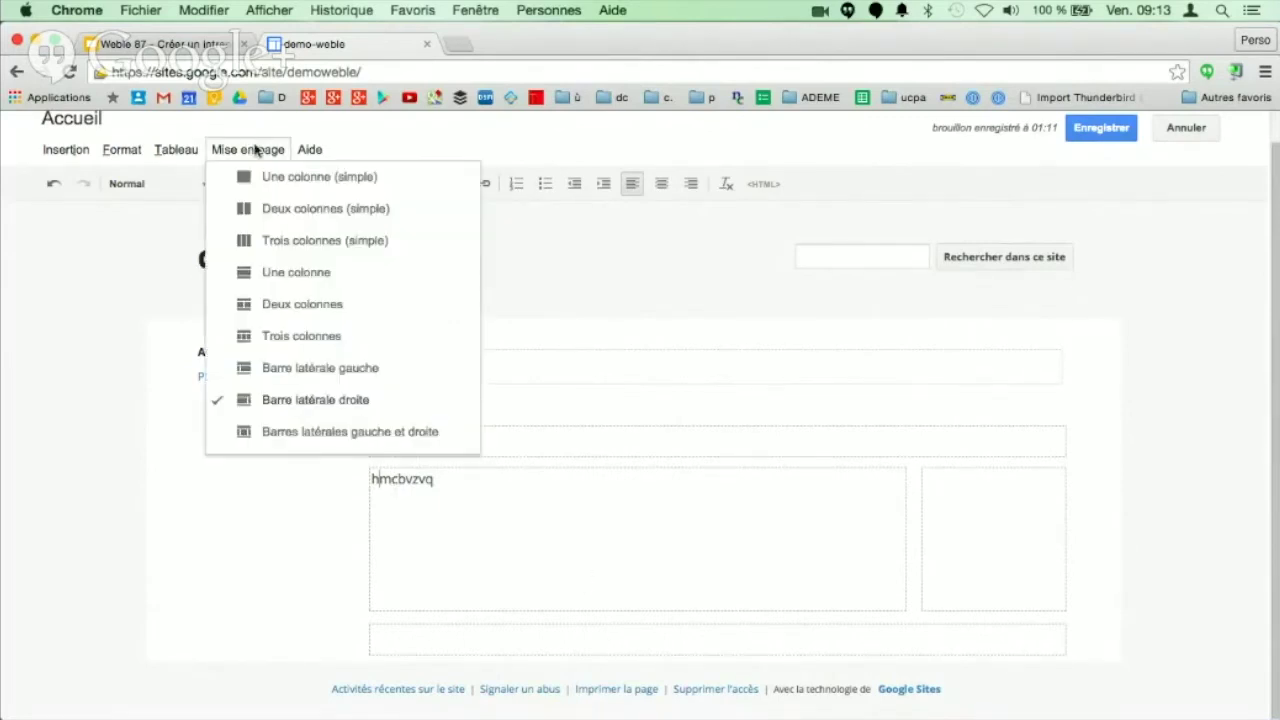
pyautogui.click(309, 247)
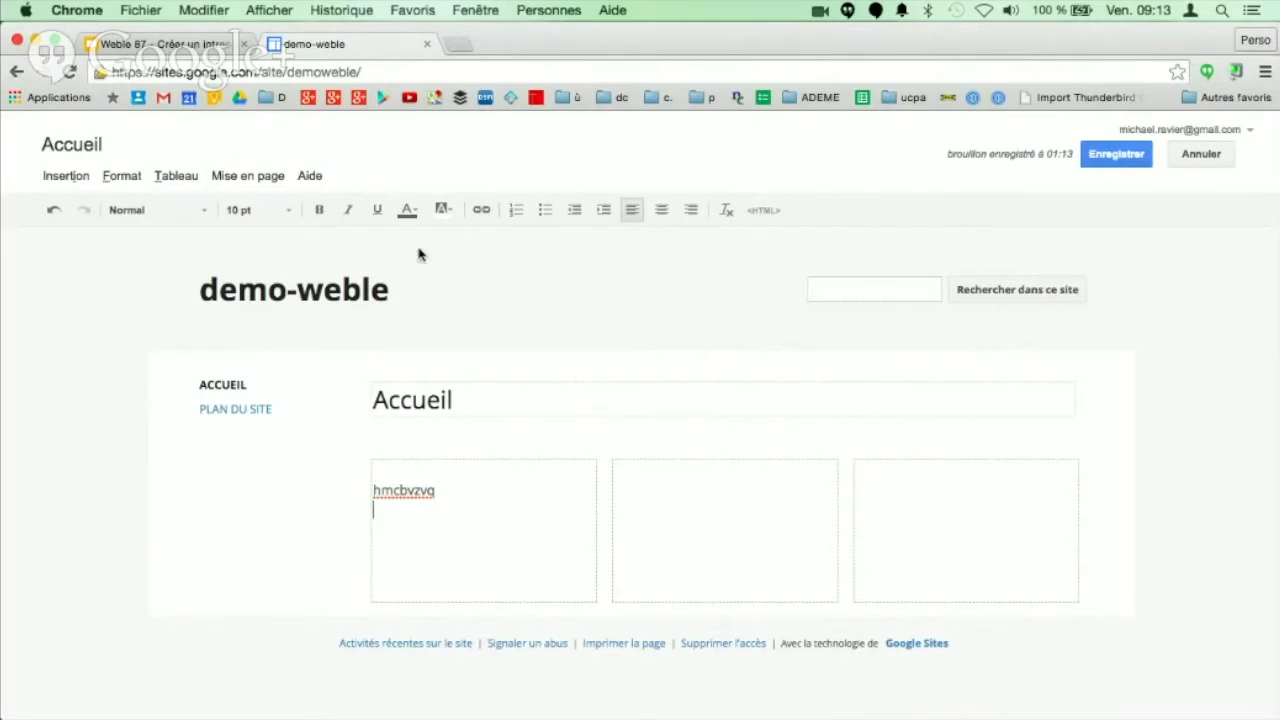
pyautogui.click(286, 210)
pyautogui.click(286, 210)
# Step: Check the Mettre en page slide in the presentation, return to the site and save the Accueil page
pyautogui.click(166, 50)
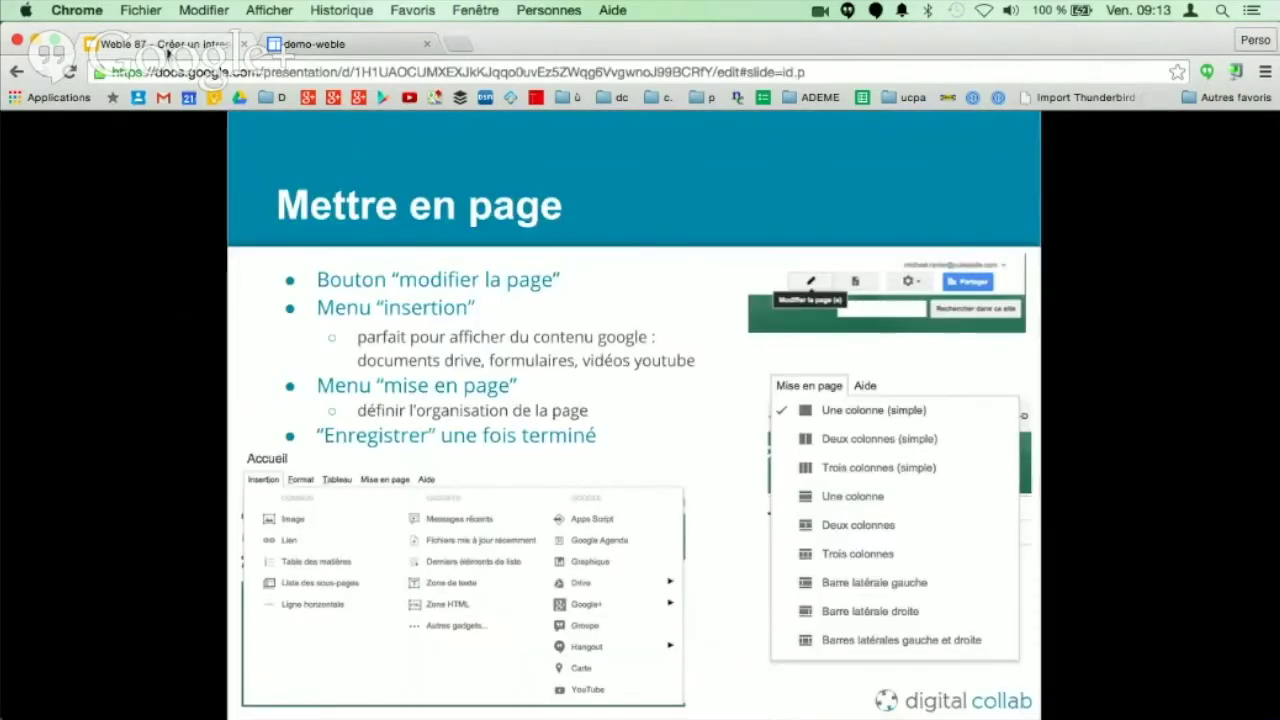
pyautogui.click(340, 44)
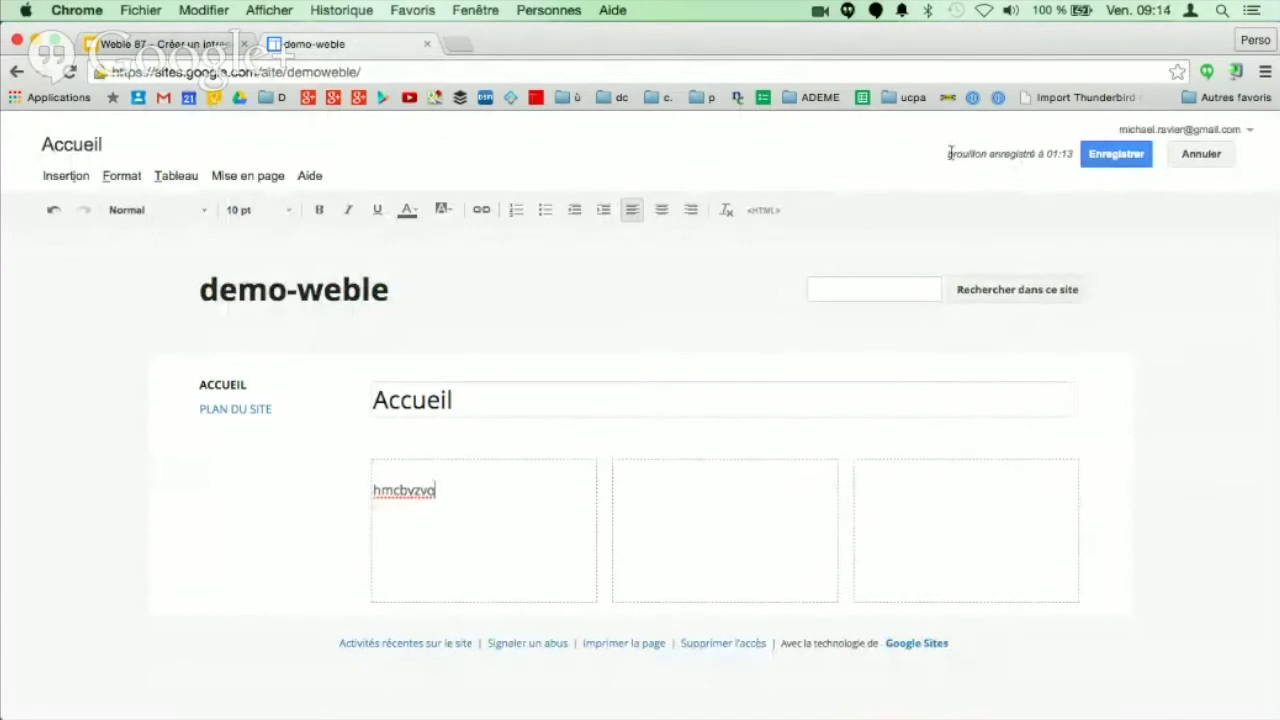
pyautogui.moveTo(948, 155); pyautogui.dragTo(1075, 154)
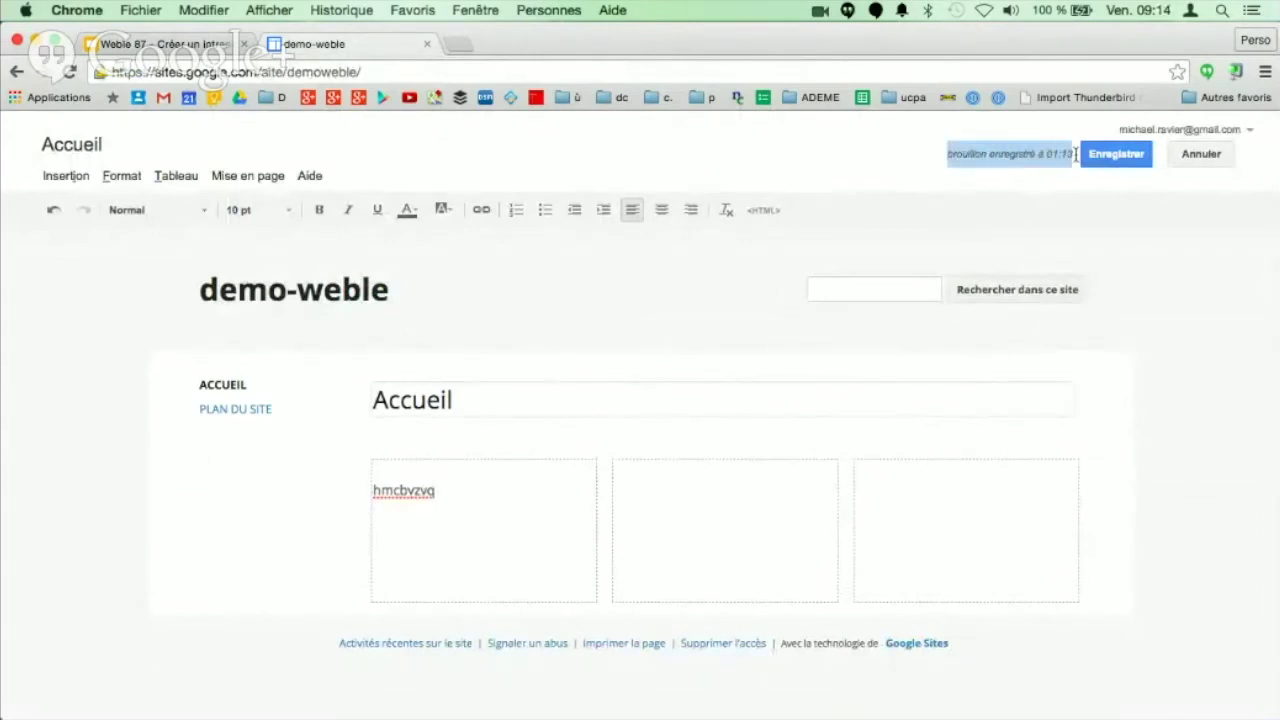
pyautogui.click(924, 160)
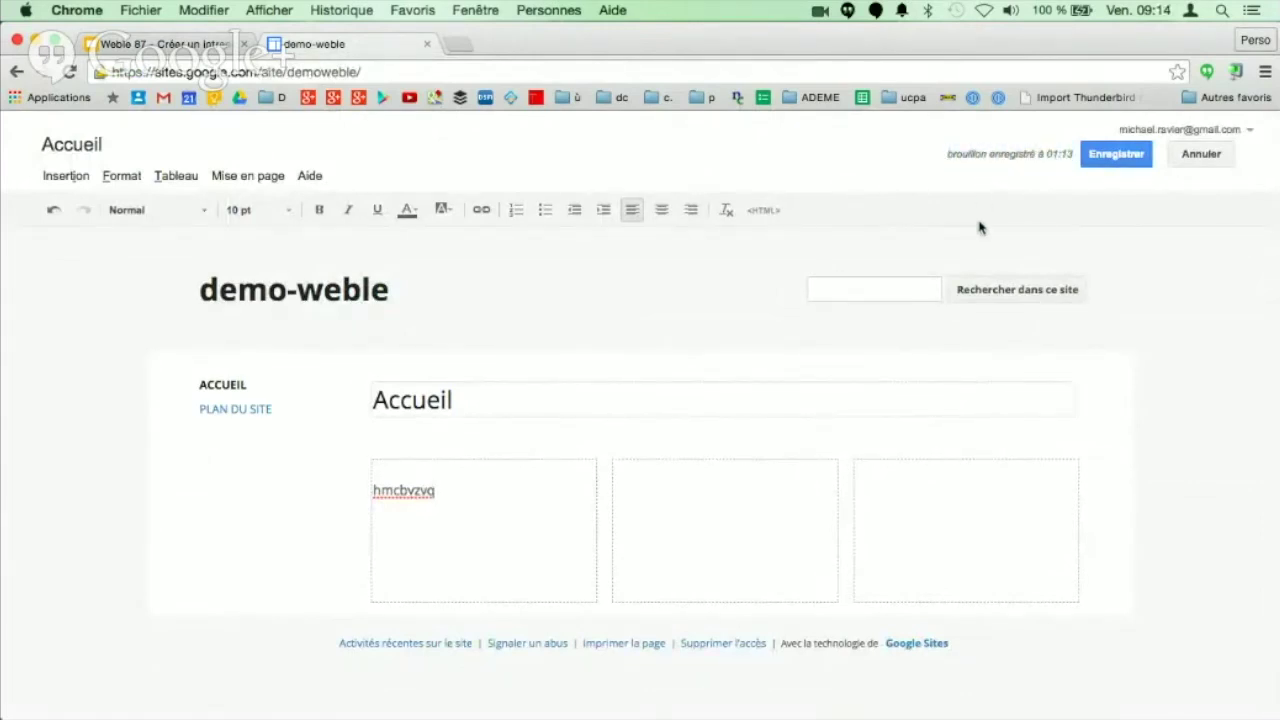
pyautogui.click(1115, 155)
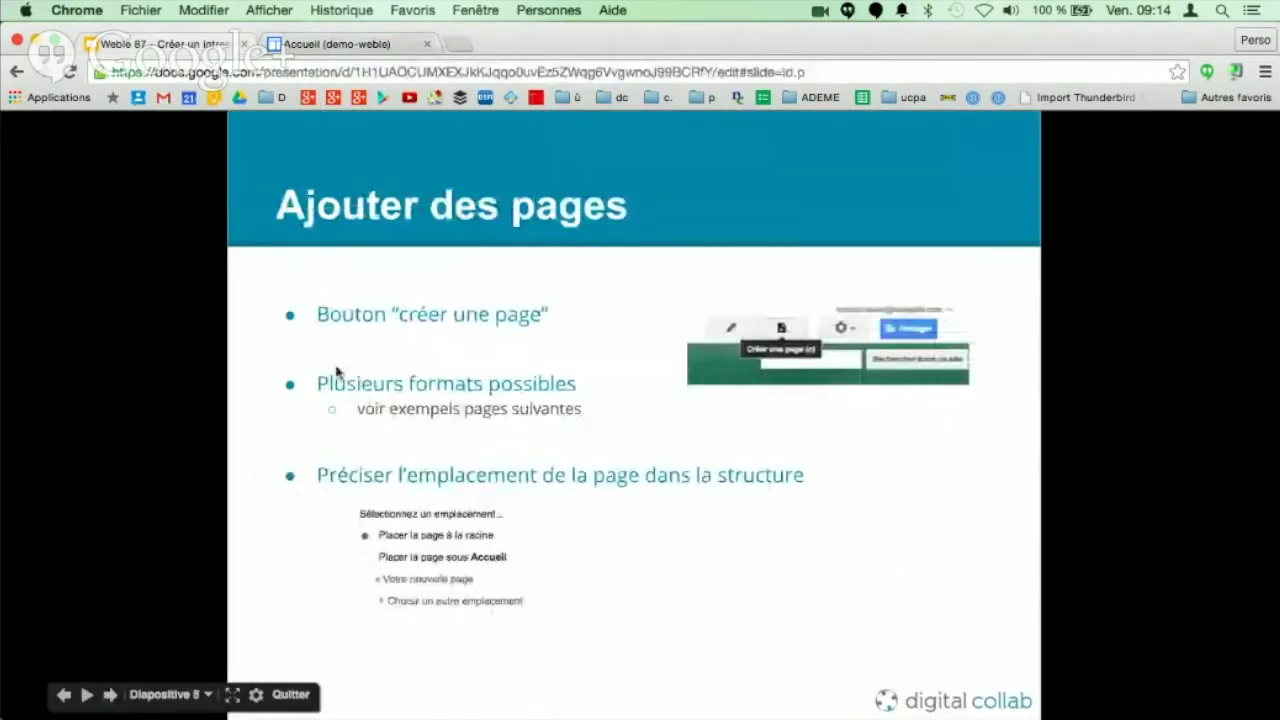
# Step: Create a page named blog in the demo-weble site with the Annonces template, placed at the root
pyautogui.click(336, 48)
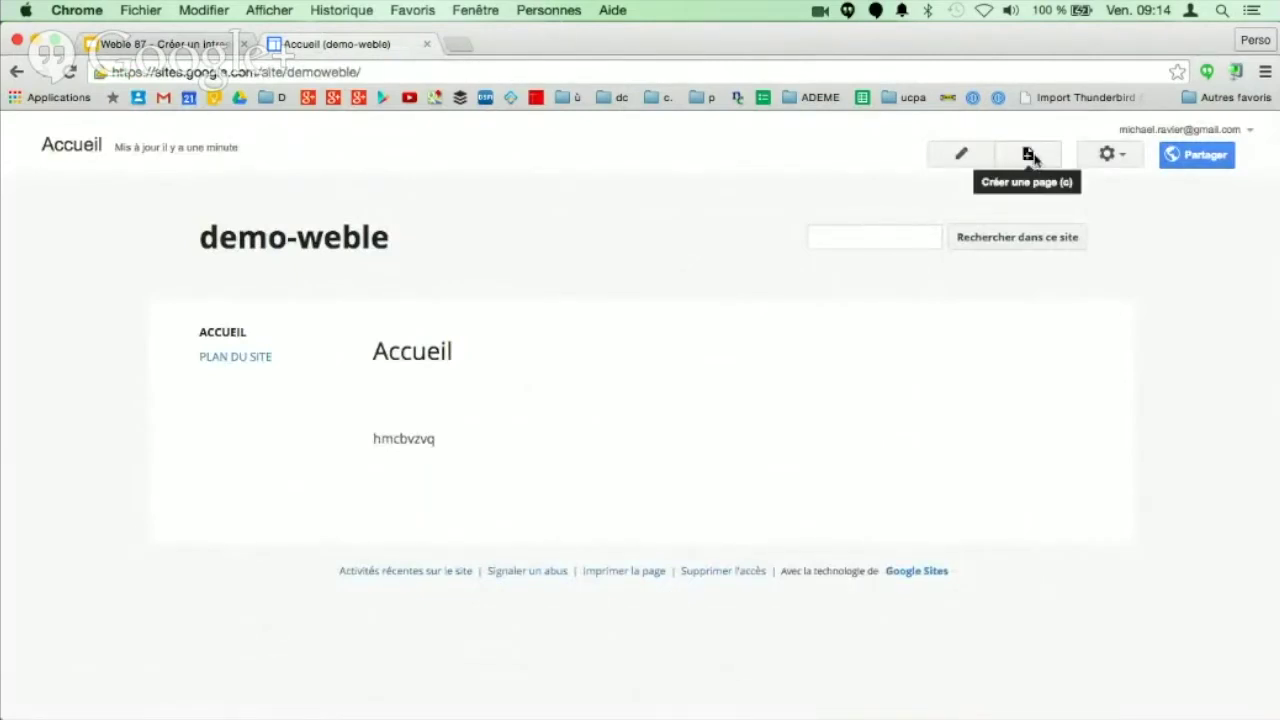
pyautogui.click(1030, 155)
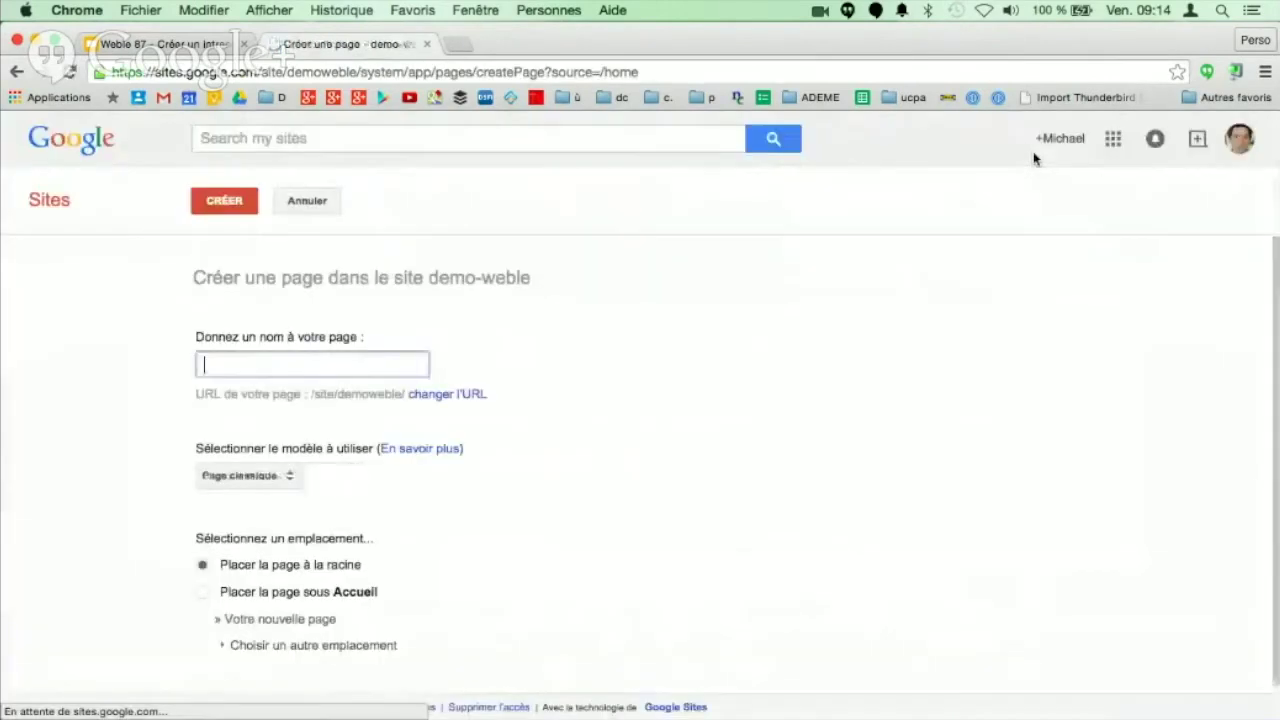
pyautogui.scroll(-1, 768, 293)
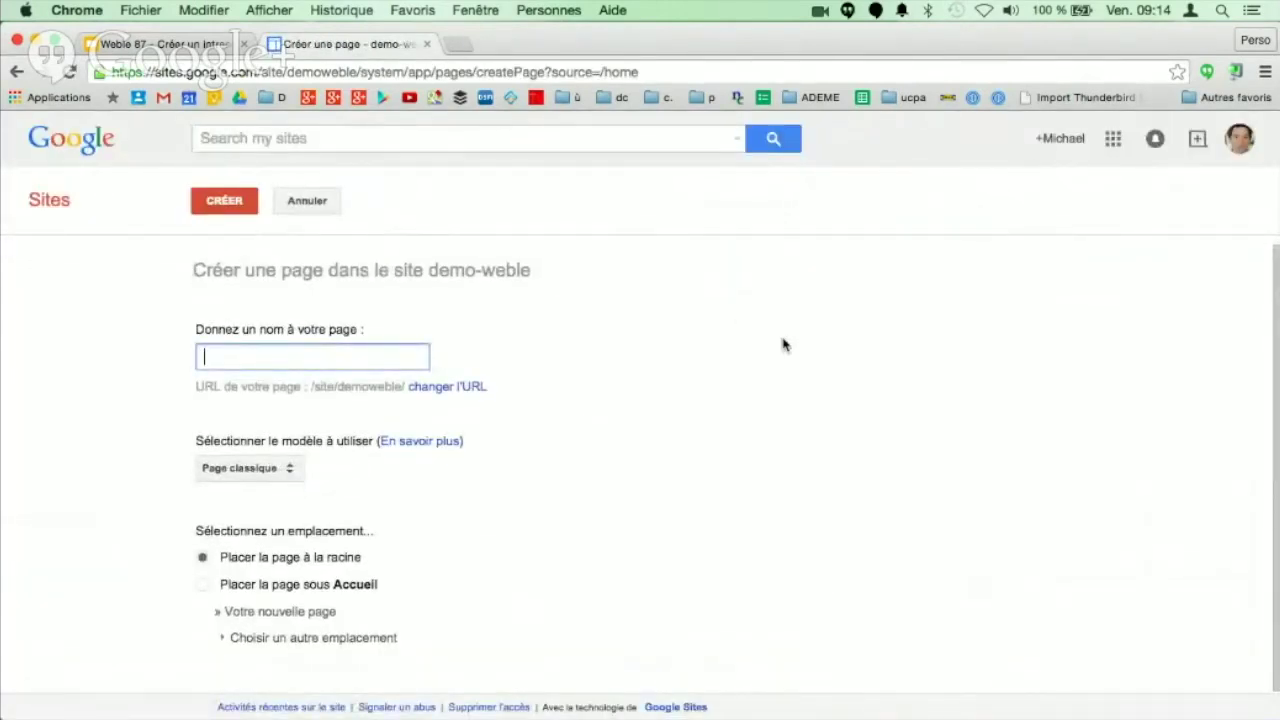
pyautogui.write('blog')
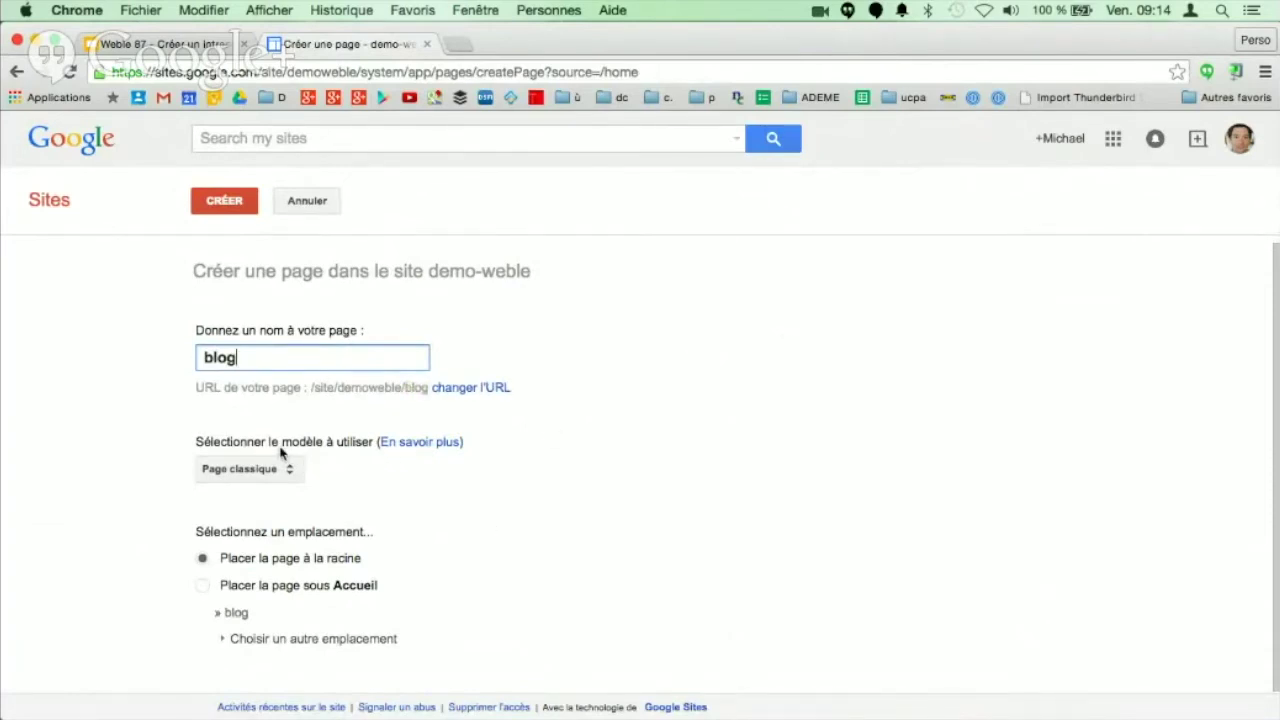
pyautogui.click(287, 474)
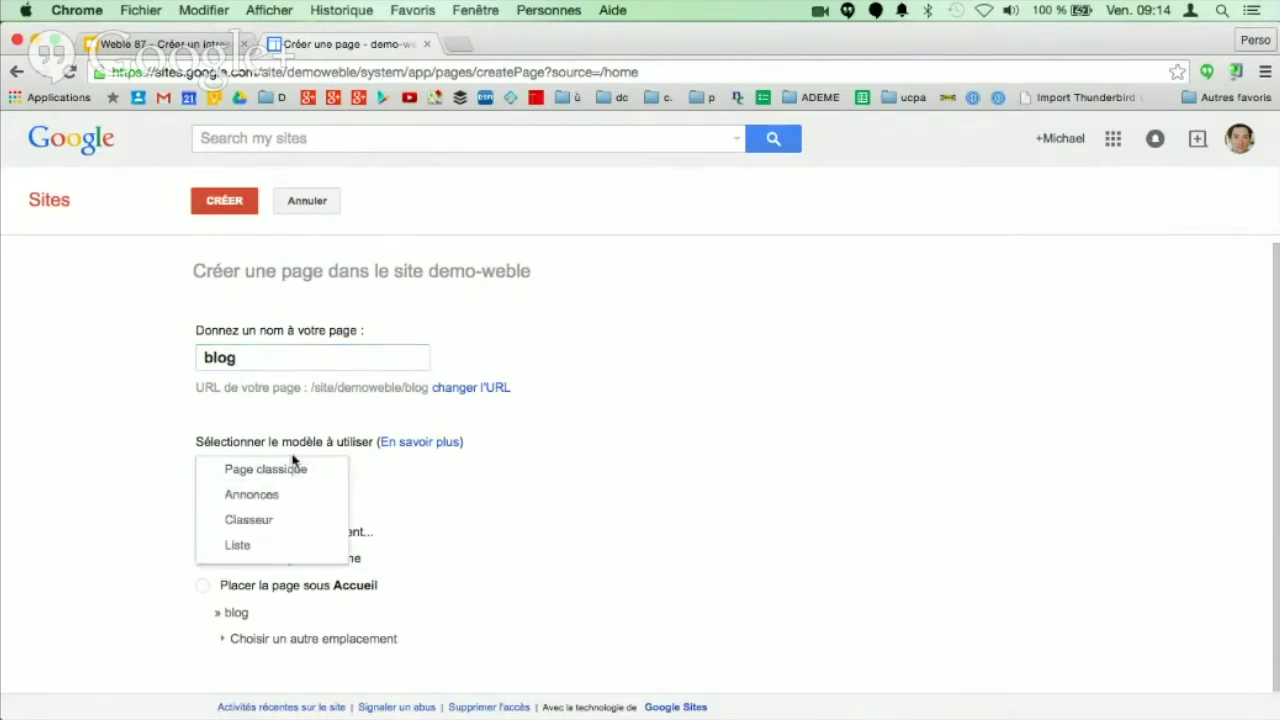
pyautogui.click(263, 502)
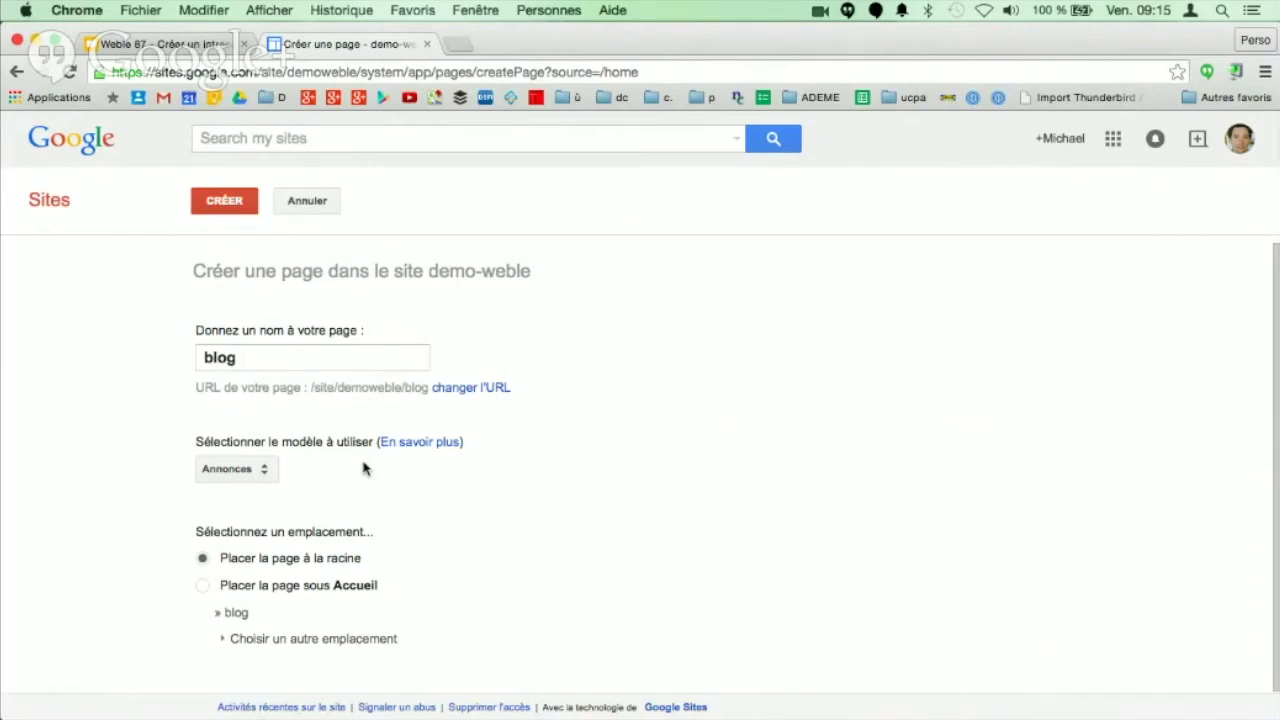
pyautogui.click(238, 468)
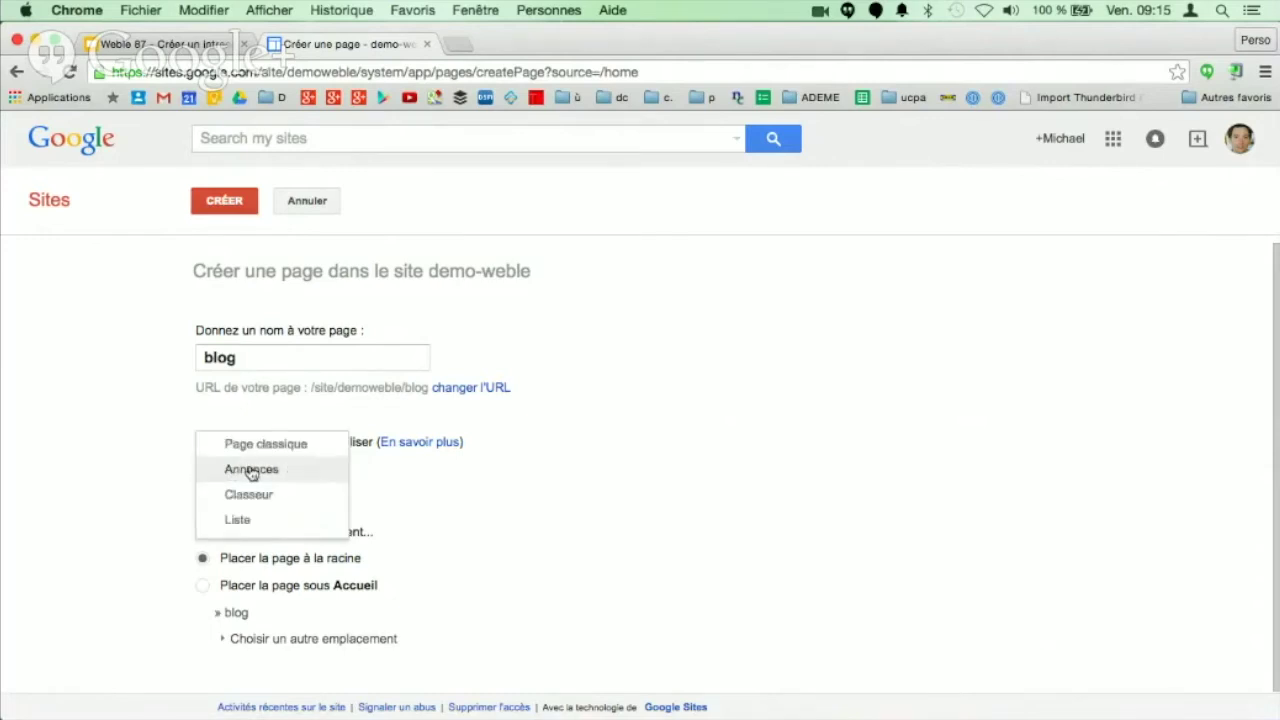
pyautogui.click(389, 490)
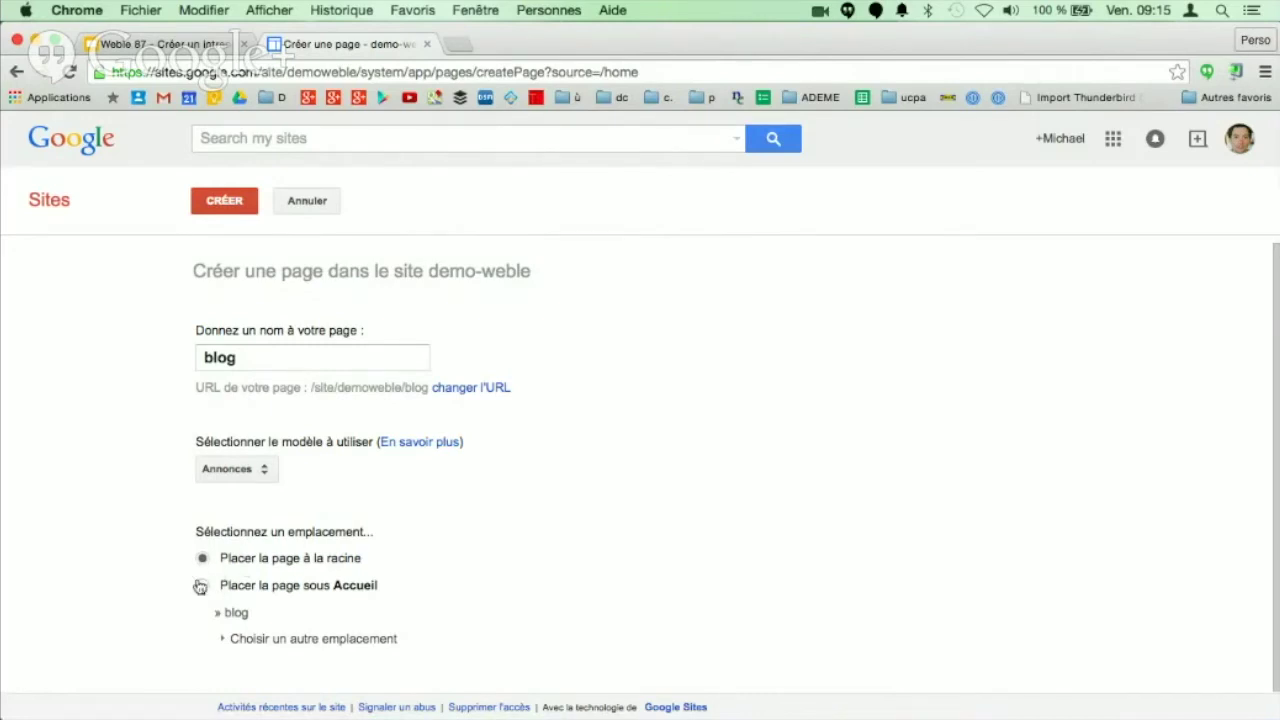
pyautogui.scroll(1, 287, 612)
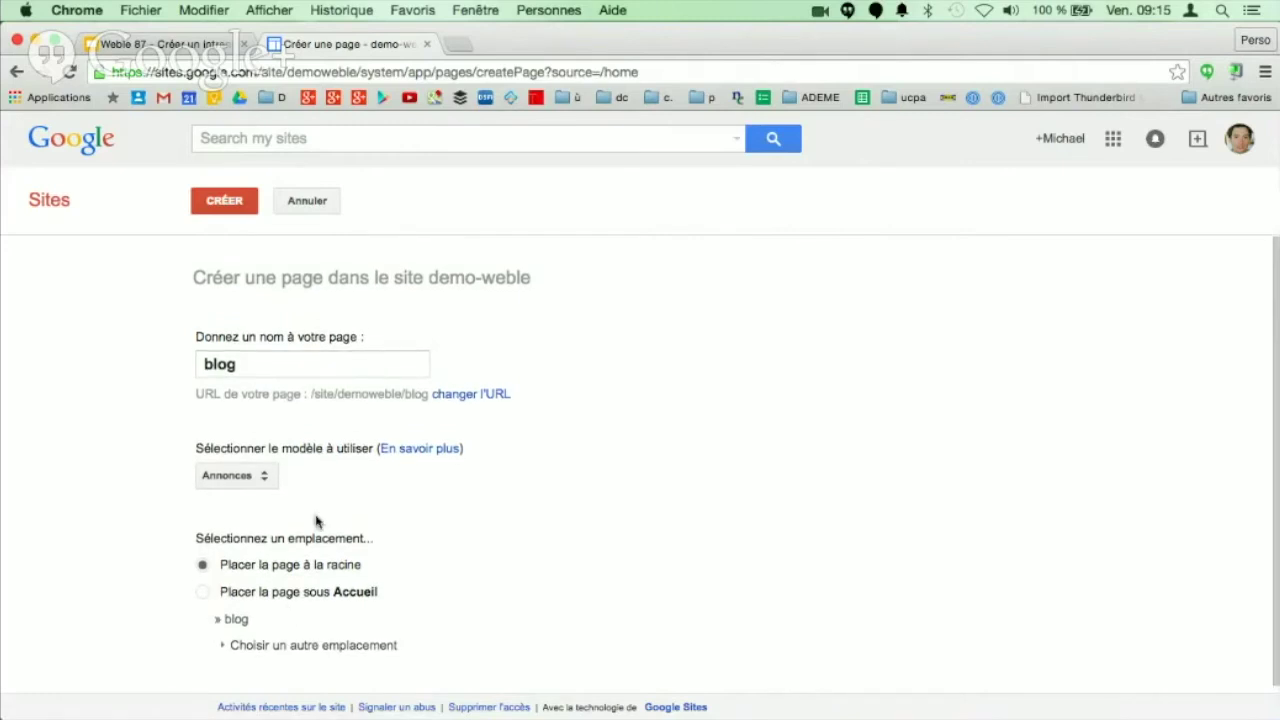
pyautogui.click(216, 200)
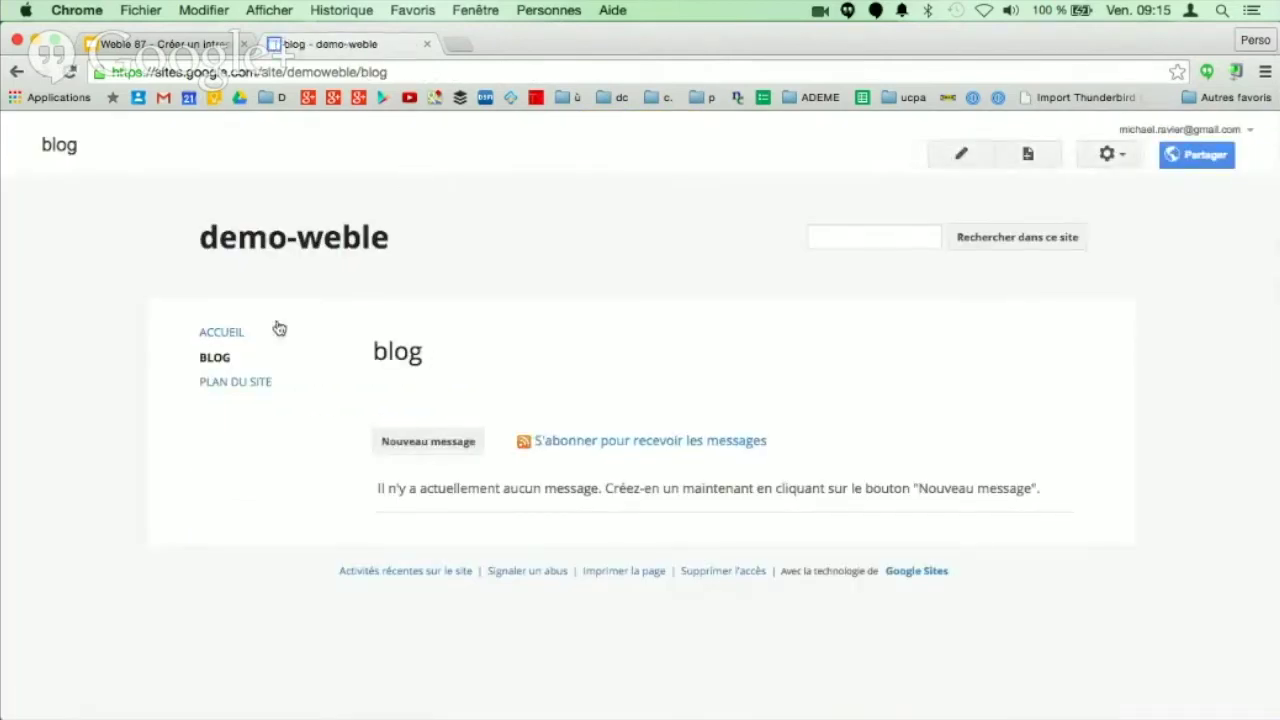
# Step: Publish a blog message titled "Mon premier article" with the body "grzgazrge" and return to the blog page
pyautogui.click(428, 447)
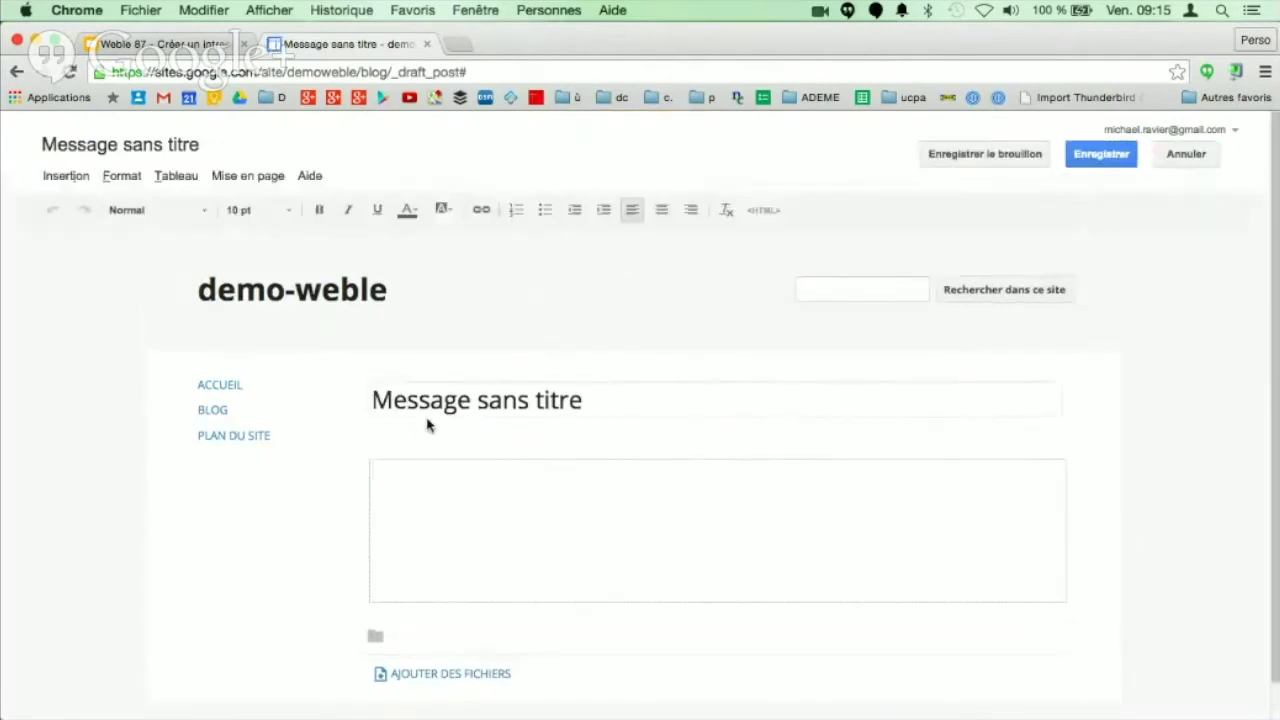
pyautogui.moveTo(583, 402); pyautogui.dragTo(303, 398)
pyautogui.write('Mon premier article')
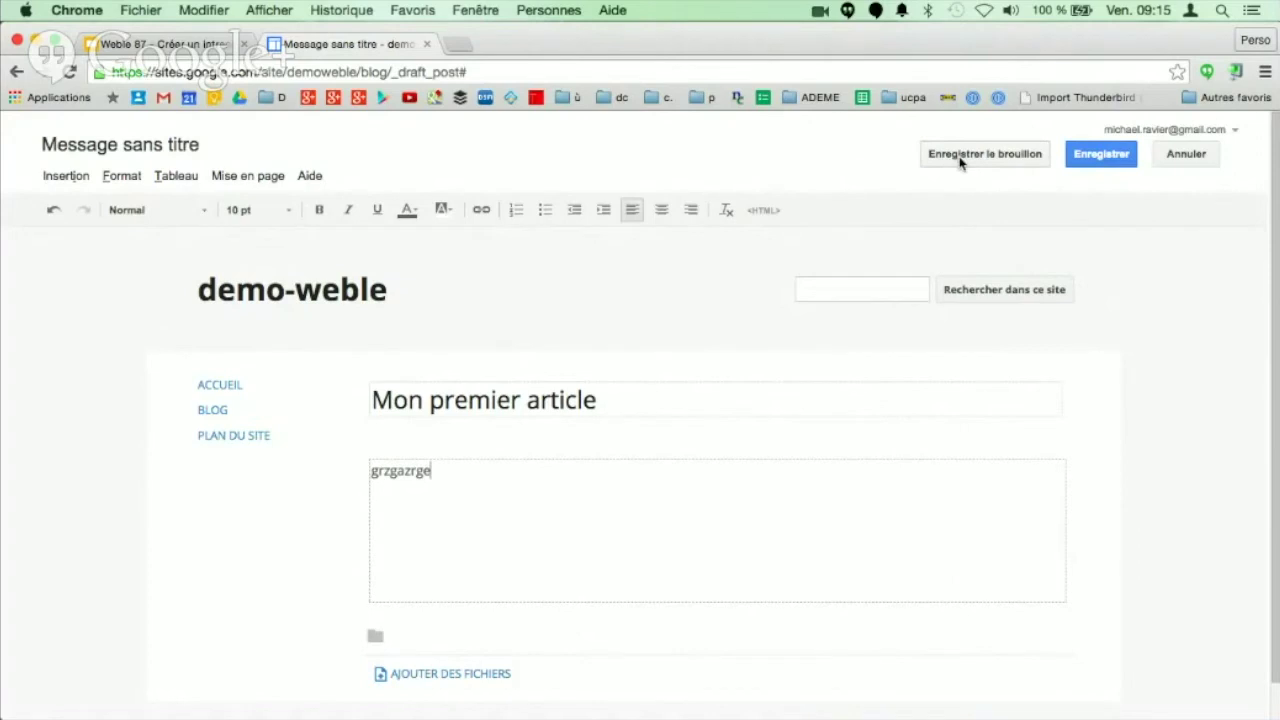
pyautogui.click(1098, 160)
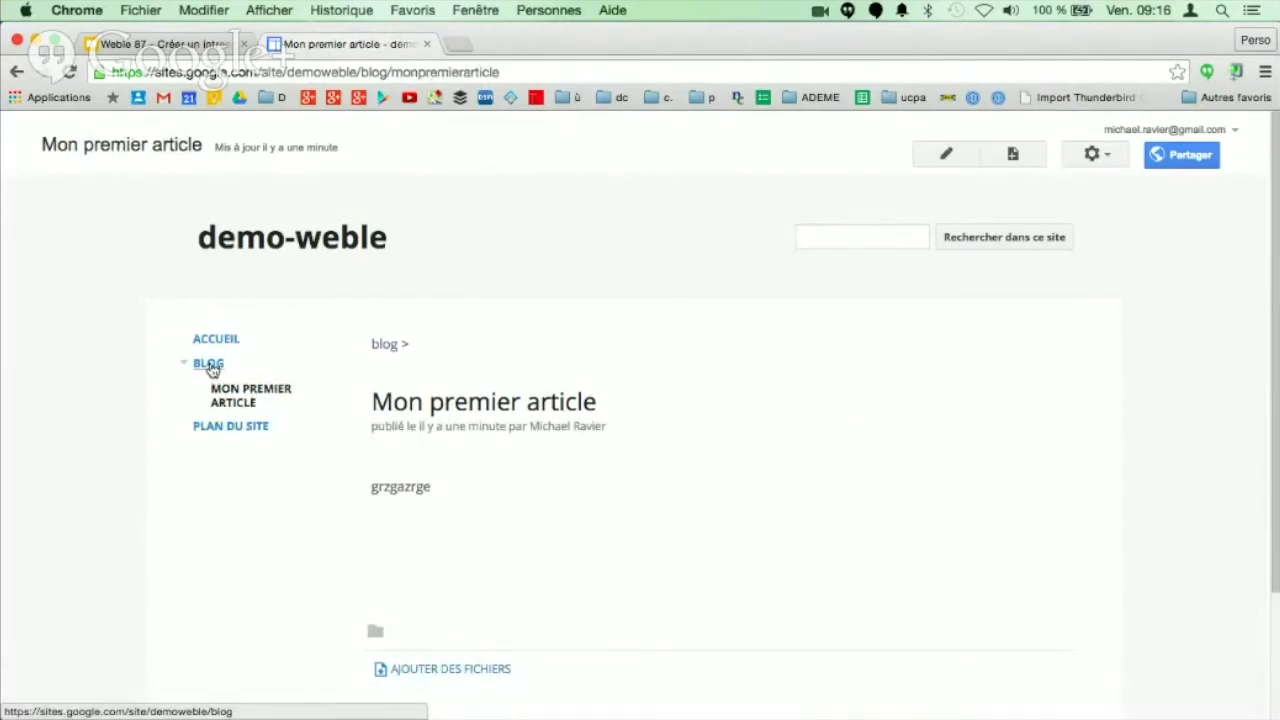
pyautogui.click(209, 364)
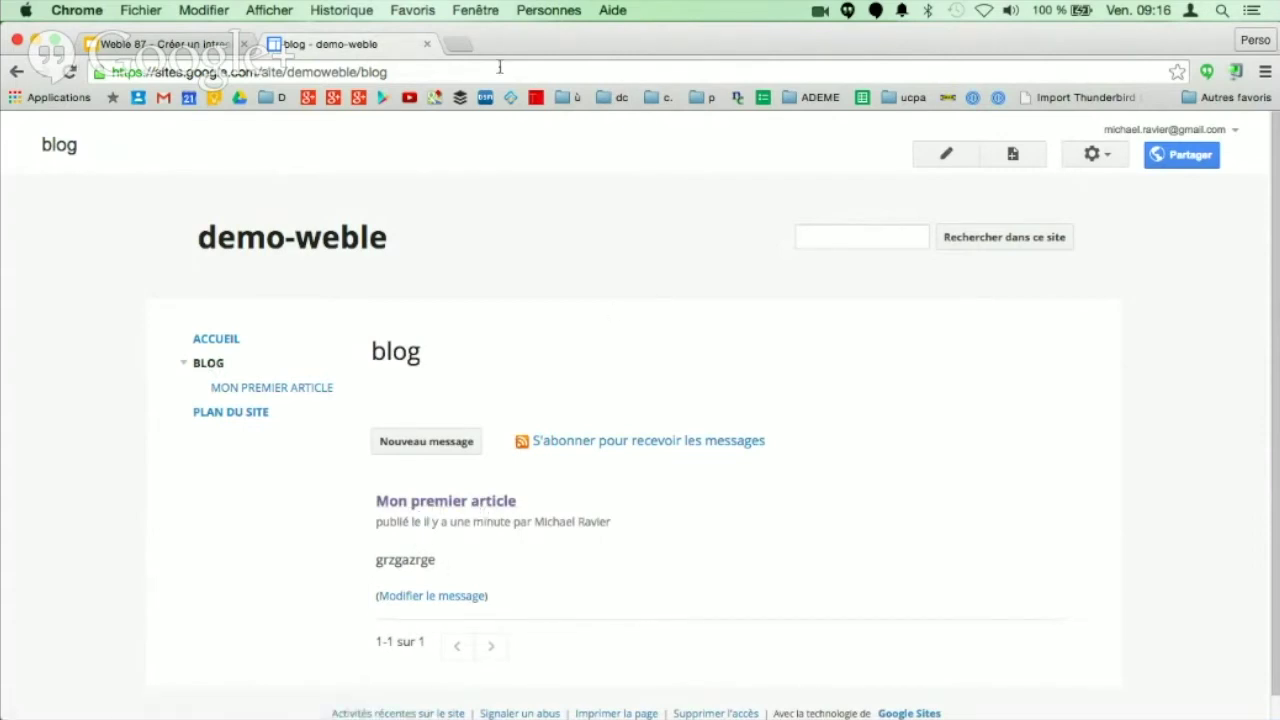
# Step: Open the bookmarked Weble Premium site in a new browser tab
pyautogui.click(474, 48)
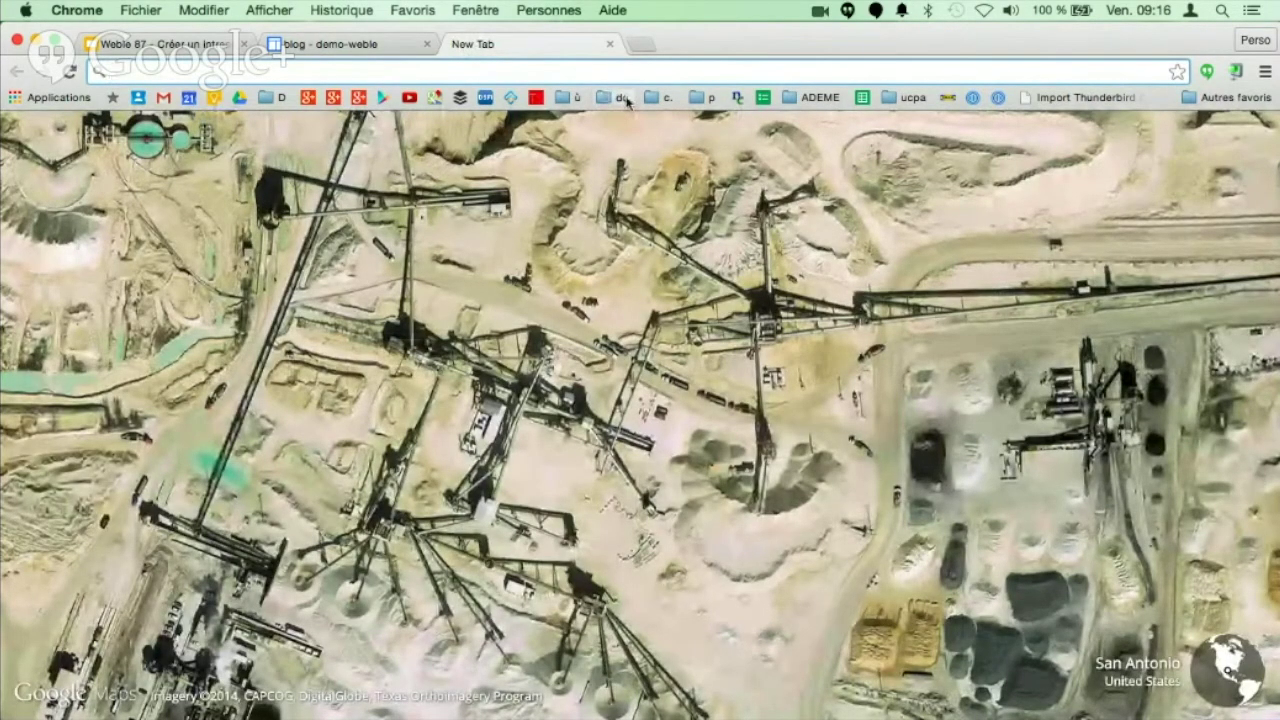
pyautogui.click(622, 97)
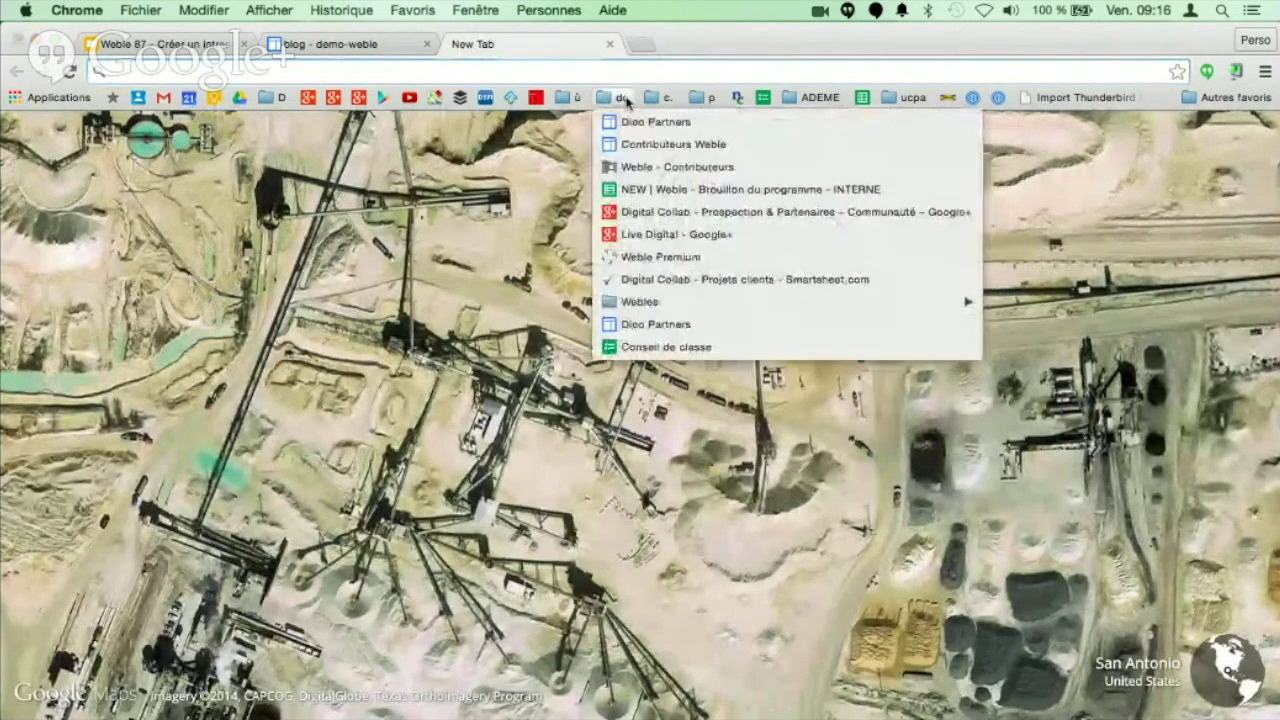
pyautogui.click(660, 257)
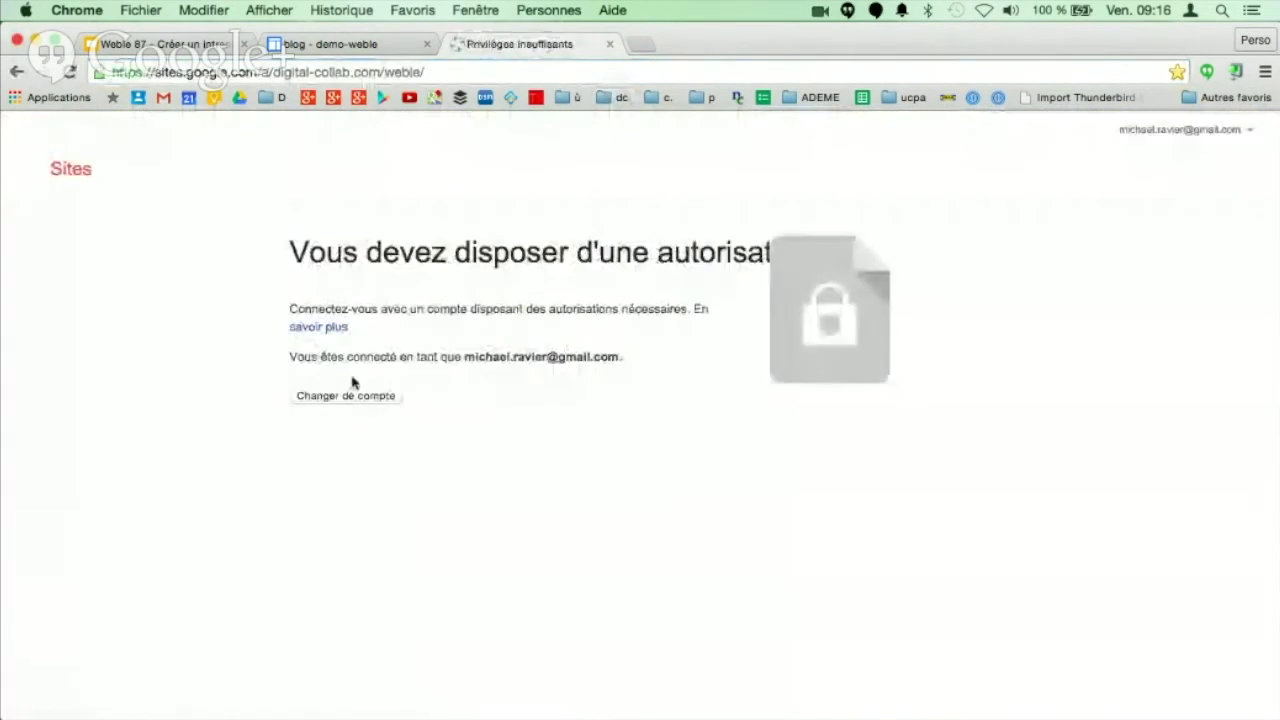
# Step: Switch to the account authorised for the Weble Premium site and look over its Bonjour page
pyautogui.click(346, 394)
pyautogui.click(583, 343)
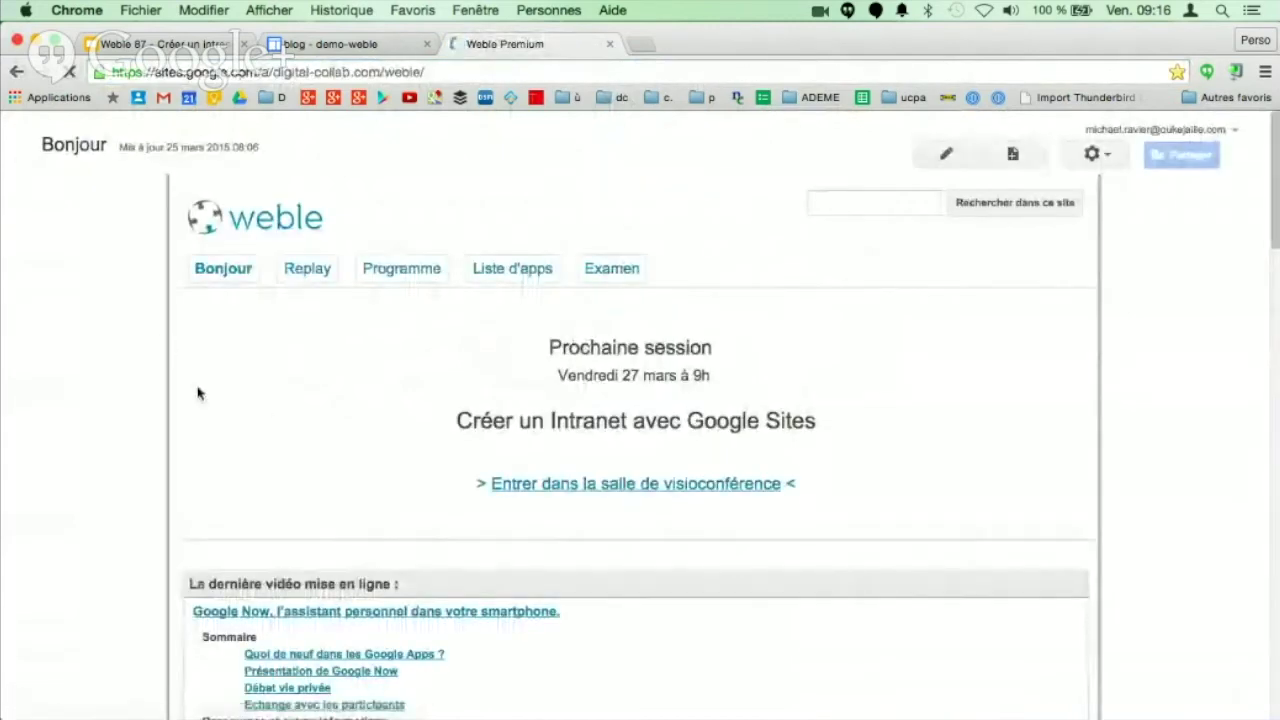
pyautogui.scroll(-5, 190, 385)
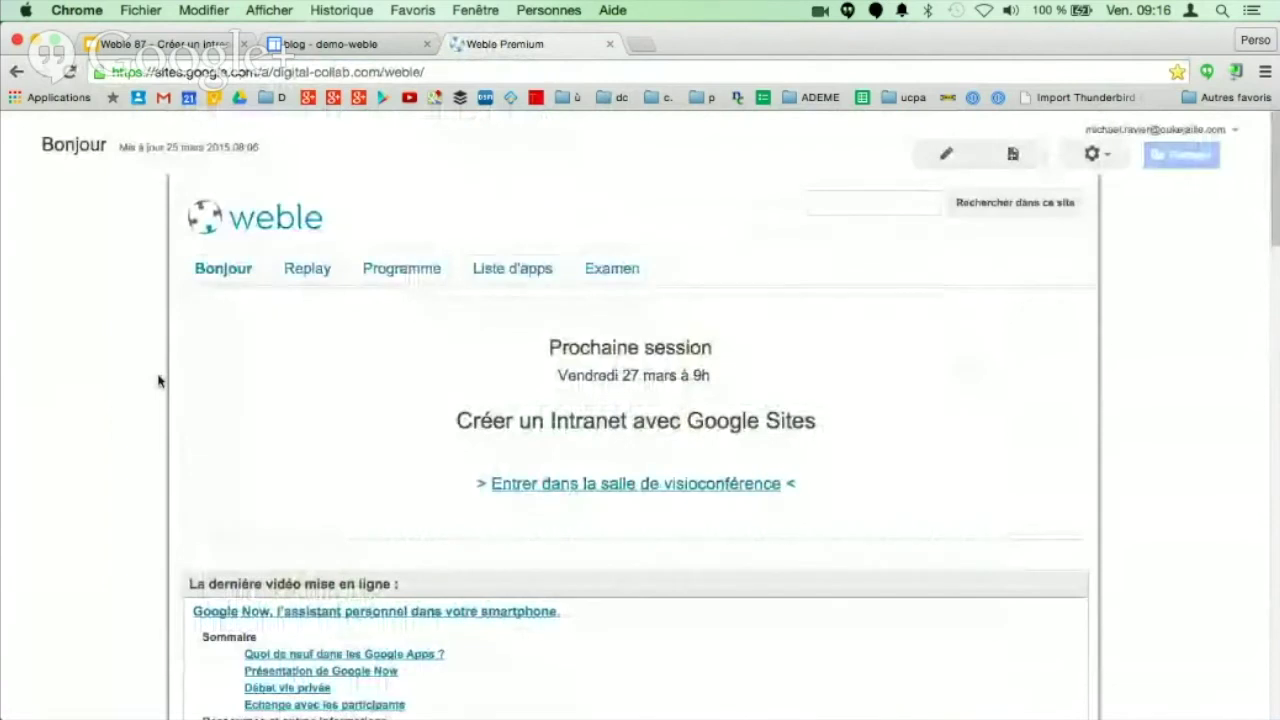
pyautogui.scroll(-3, 158, 380)
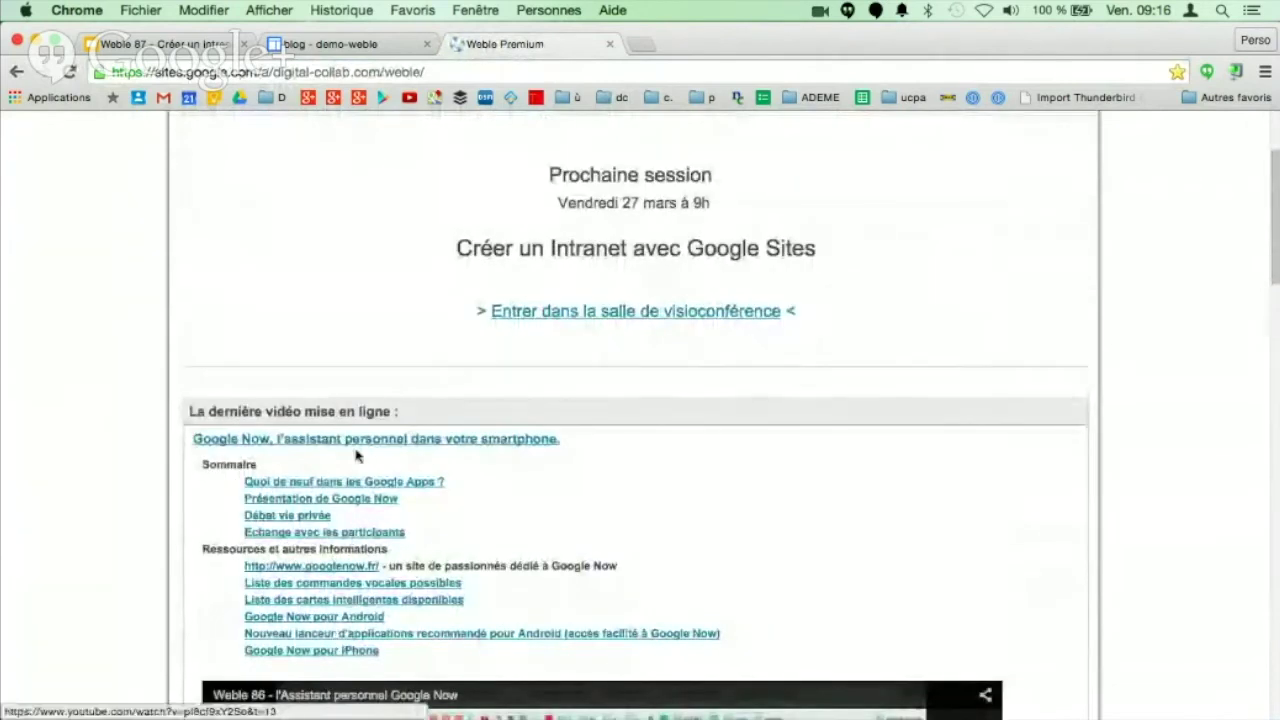
pyautogui.scroll(3, 350, 480)
# Step: Examine the Replay page of the Weble Premium site as a blog example, including the Google Now message with its links, videos and embedded presentation
pyautogui.click(311, 271)
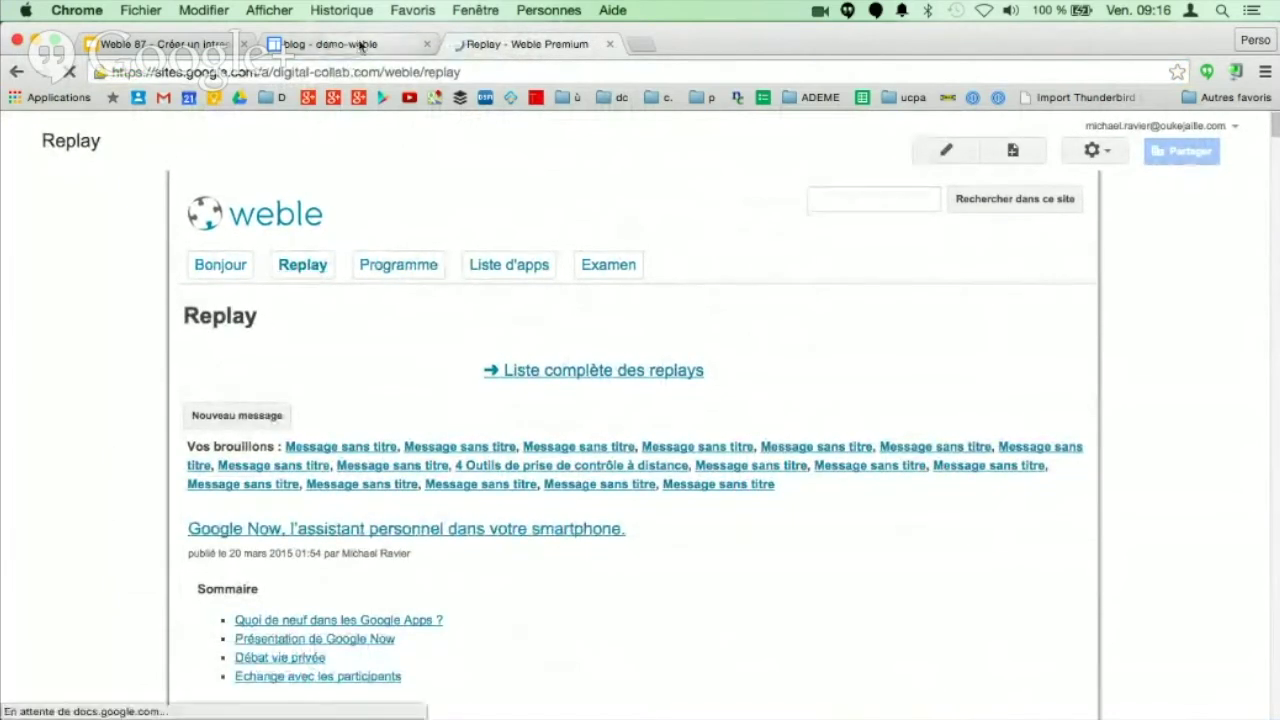
pyautogui.scroll(-1, 113, 373)
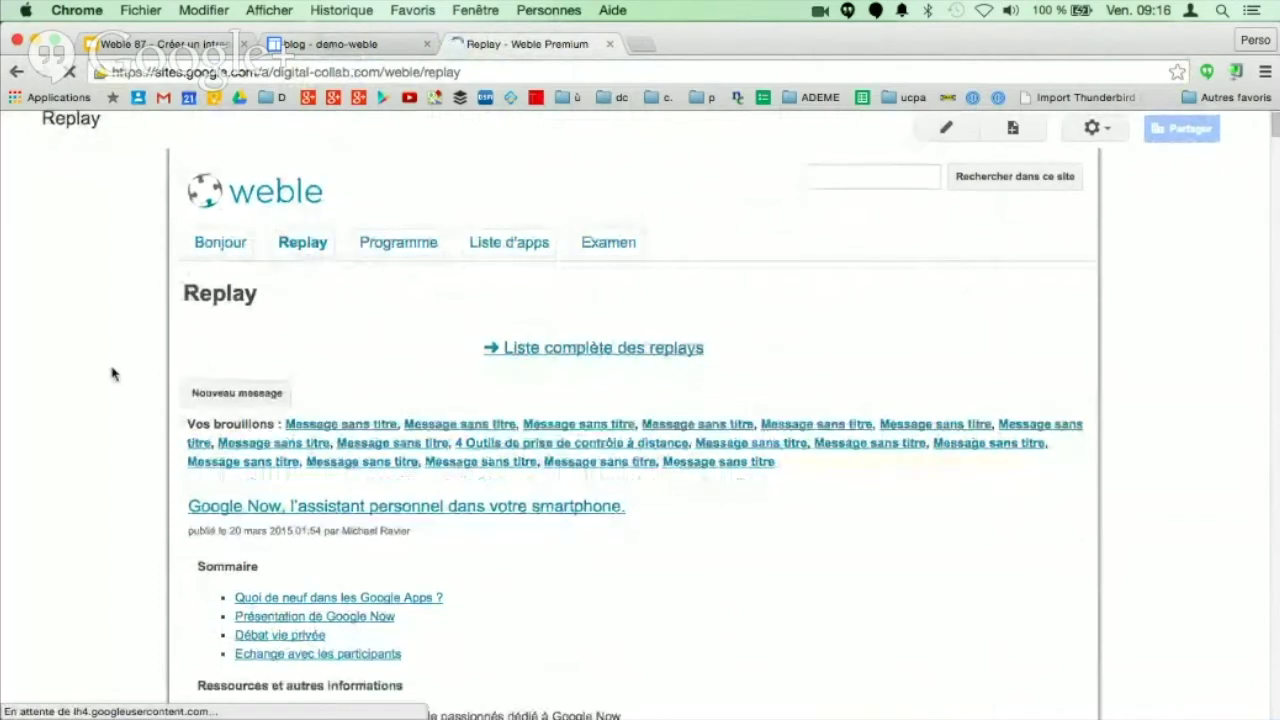
pyautogui.scroll(-5, 168, 379)
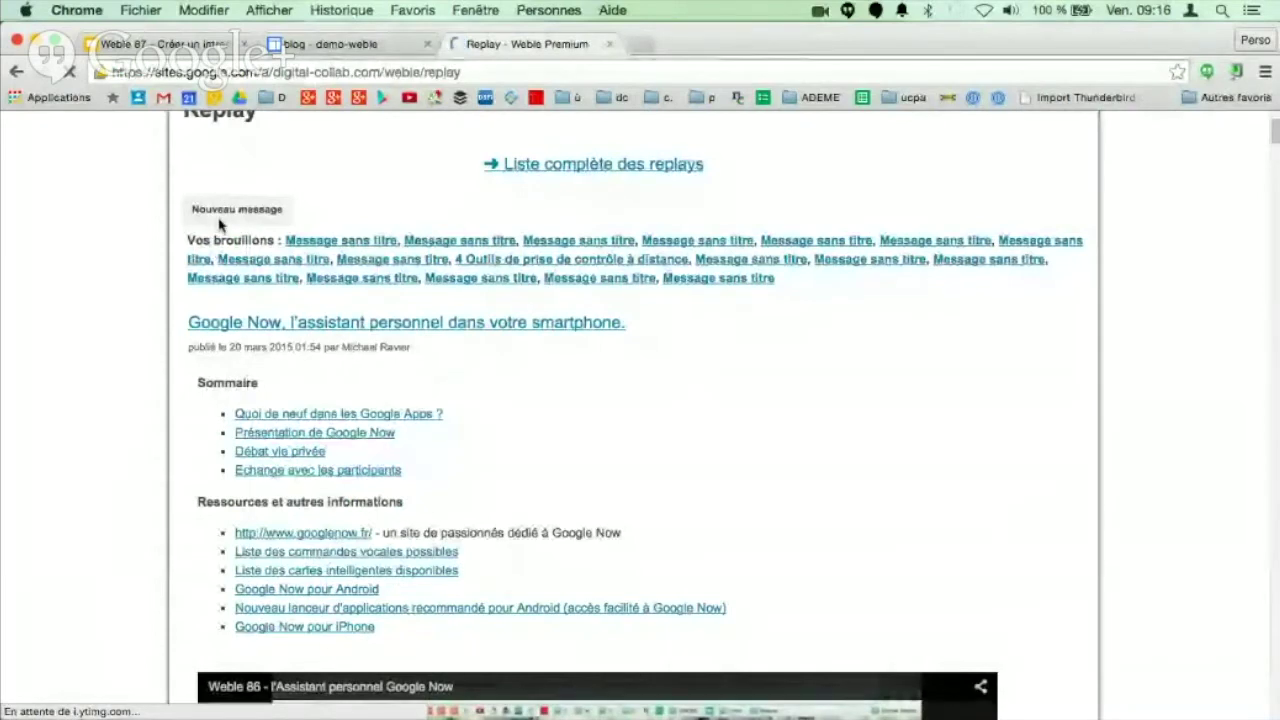
pyautogui.scroll(1, 218, 255)
pyautogui.scroll(-10, 298, 368)
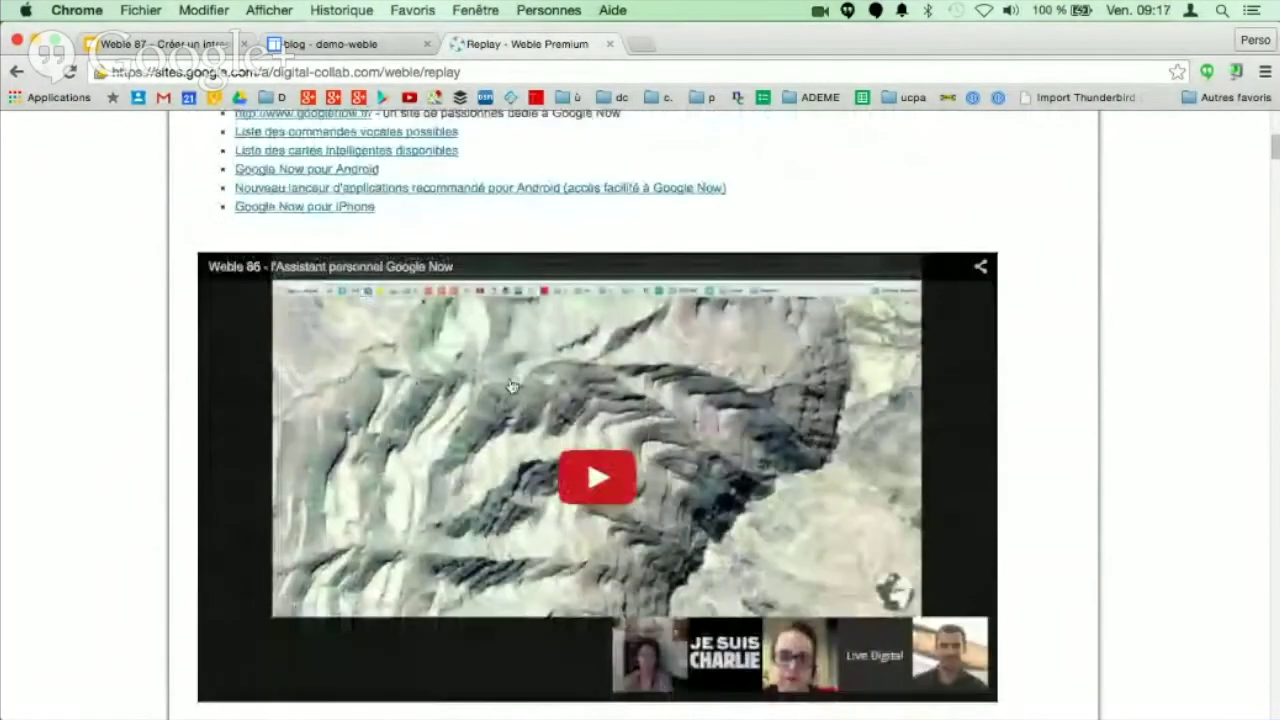
pyautogui.scroll(-4, 446, 486)
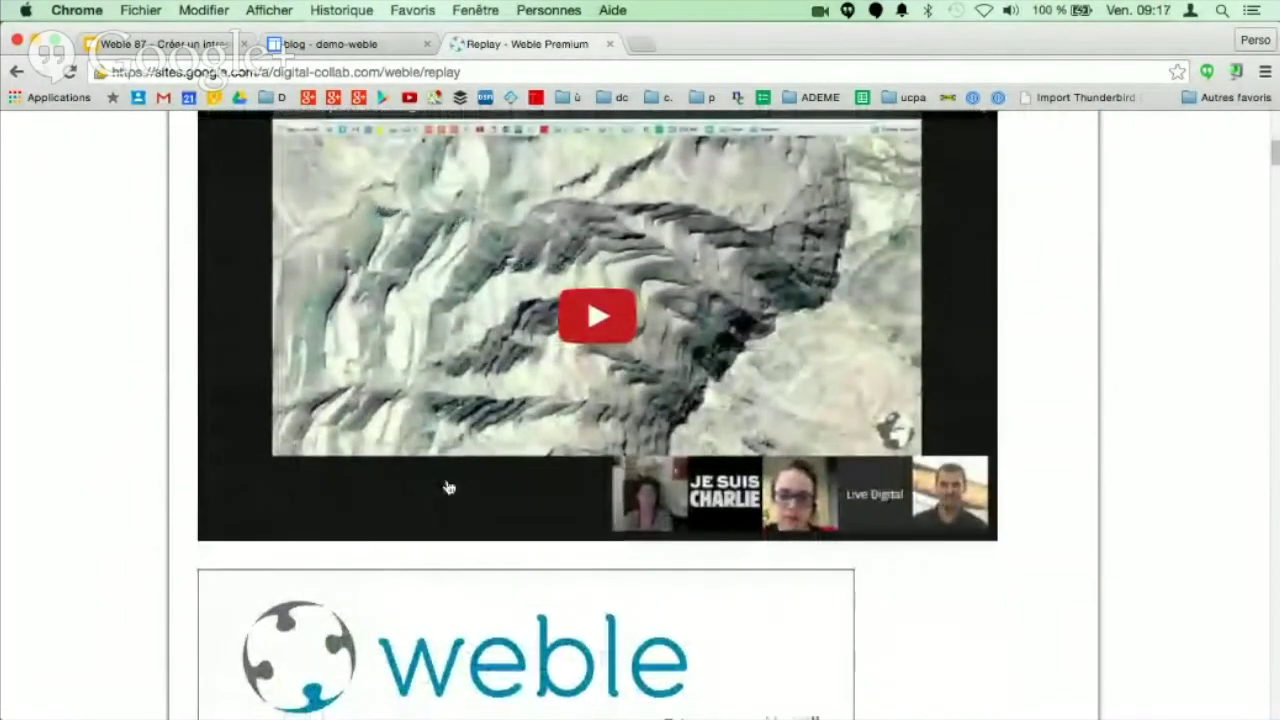
pyautogui.scroll(-8, 660, 312)
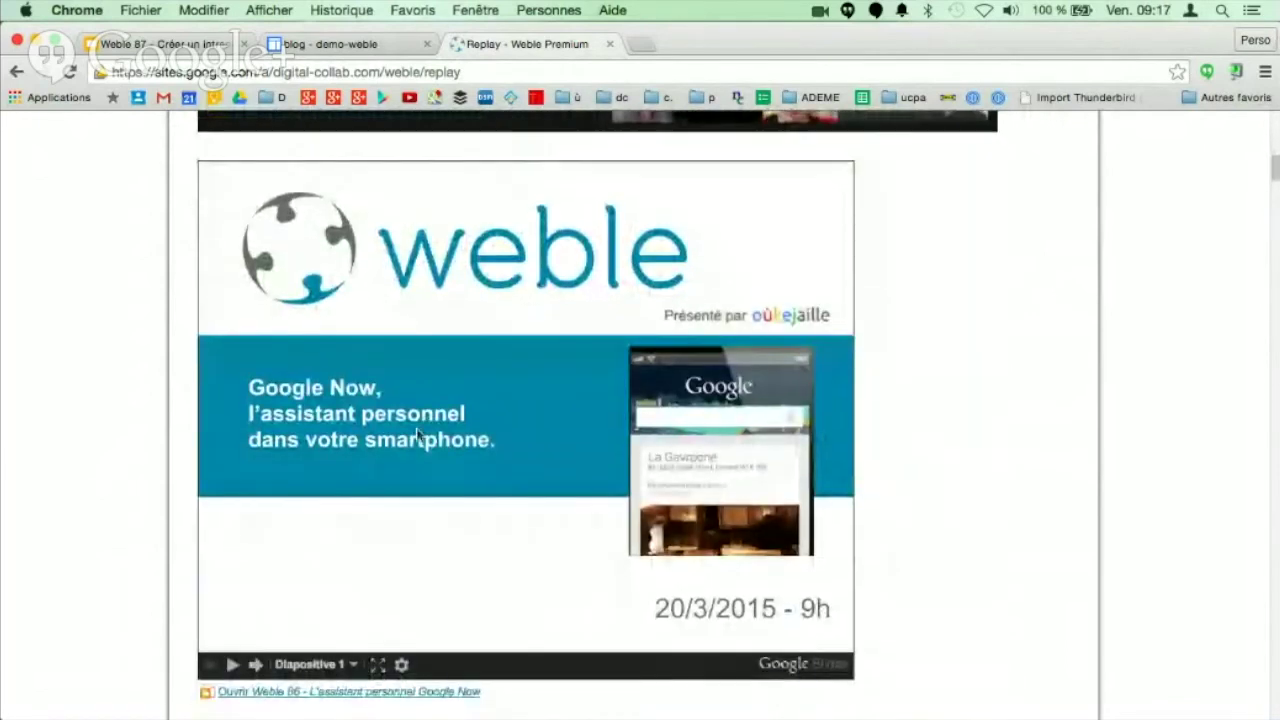
pyautogui.scroll(-1, 425, 430)
pyautogui.scroll(-7, 426, 436)
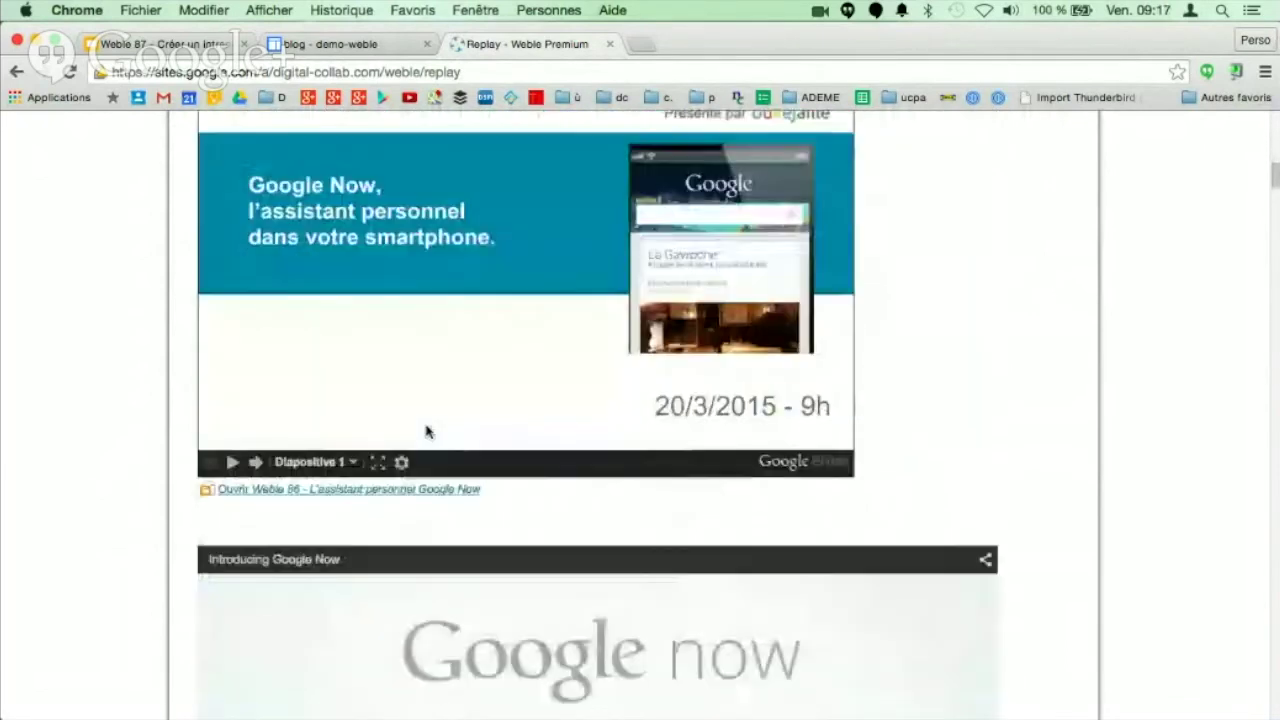
pyautogui.scroll(-5, 427, 433)
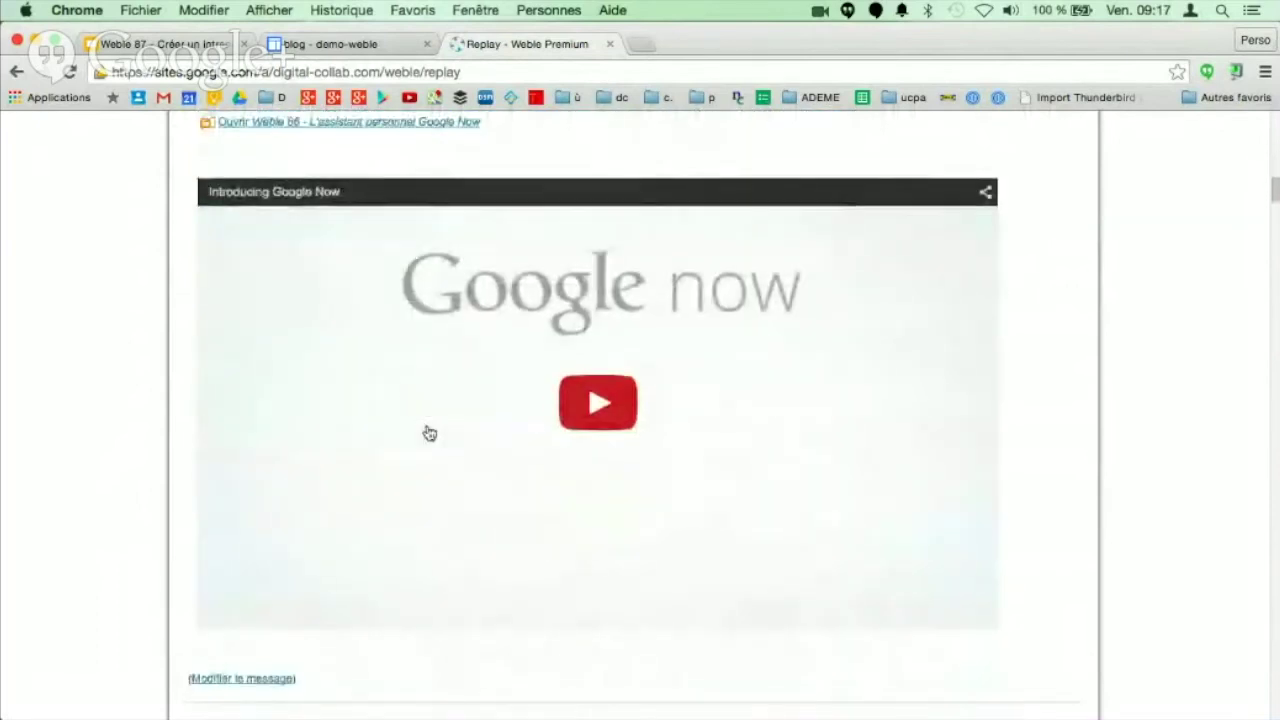
pyautogui.scroll(4, 429, 432)
pyautogui.scroll(20, 429, 432)
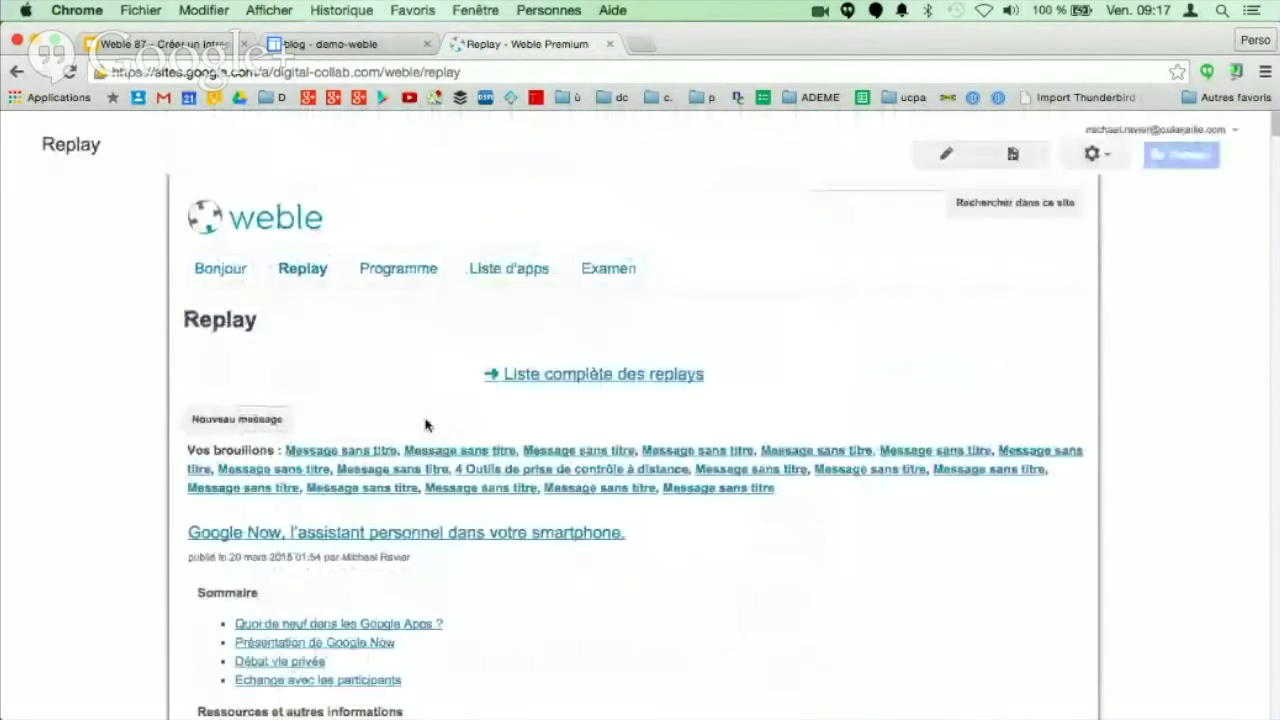
# Step: Check the slide on the "classeur" page type in the presentation and return to the demo-weble blog page
pyautogui.click(330, 44)
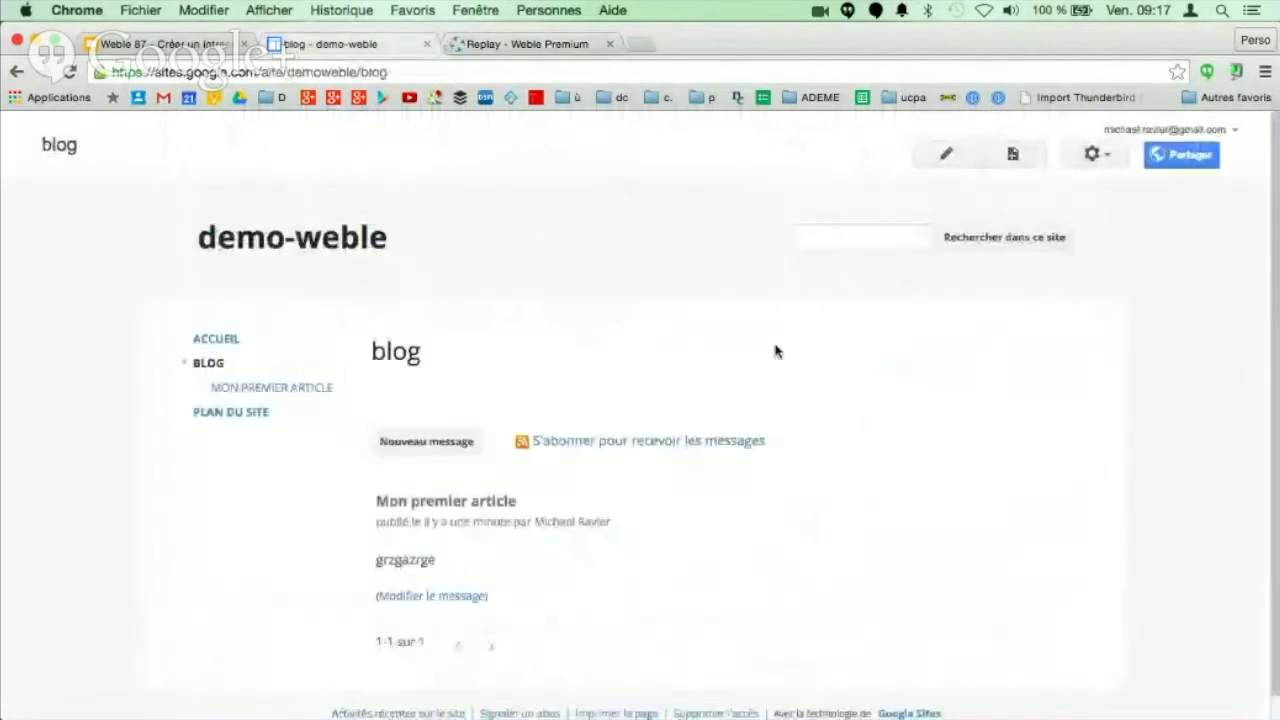
pyautogui.click(190, 44)
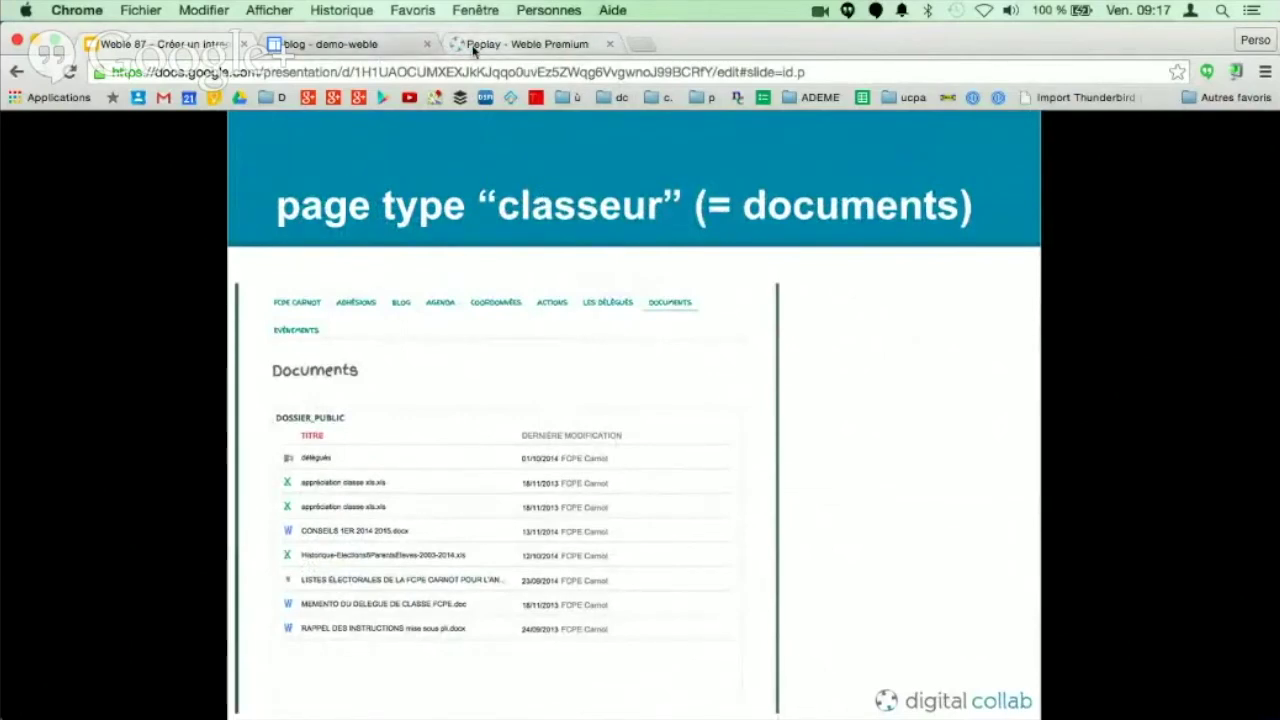
pyautogui.click(365, 44)
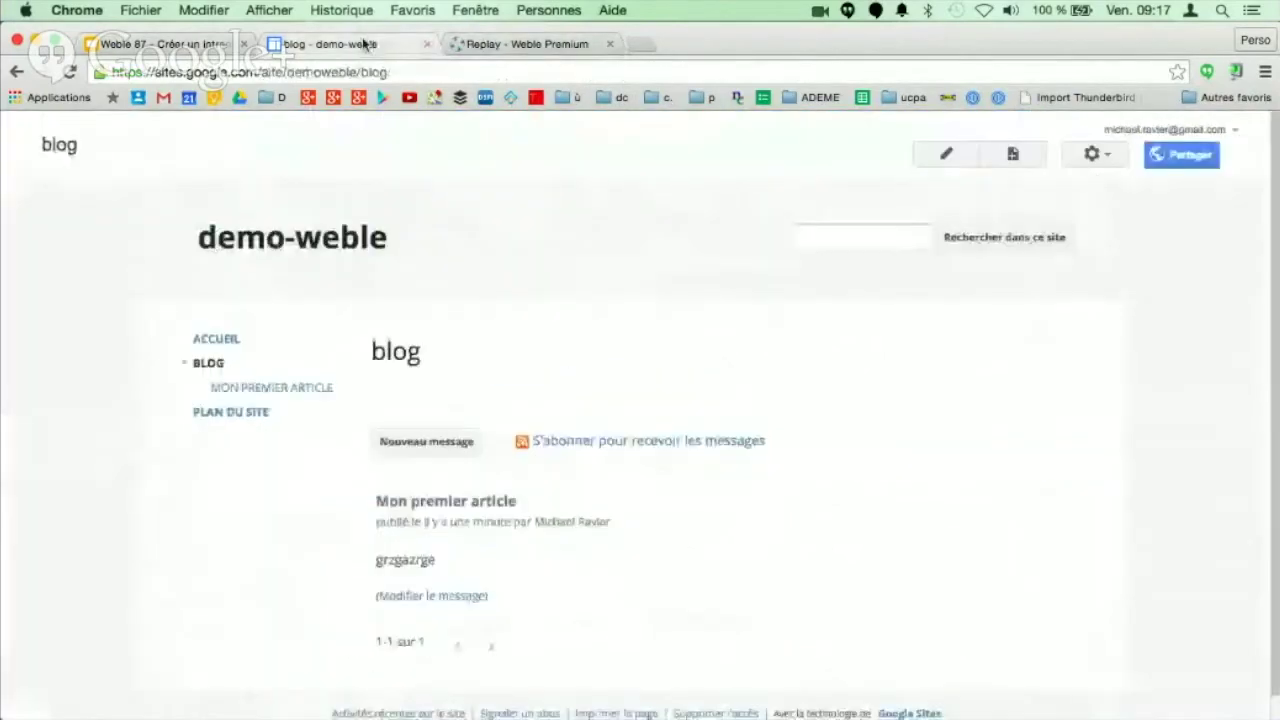
# Step: Create a page named Documents pratiques in the demo-weble site with the Classeur template, placed at the root
pyautogui.click(222, 342)
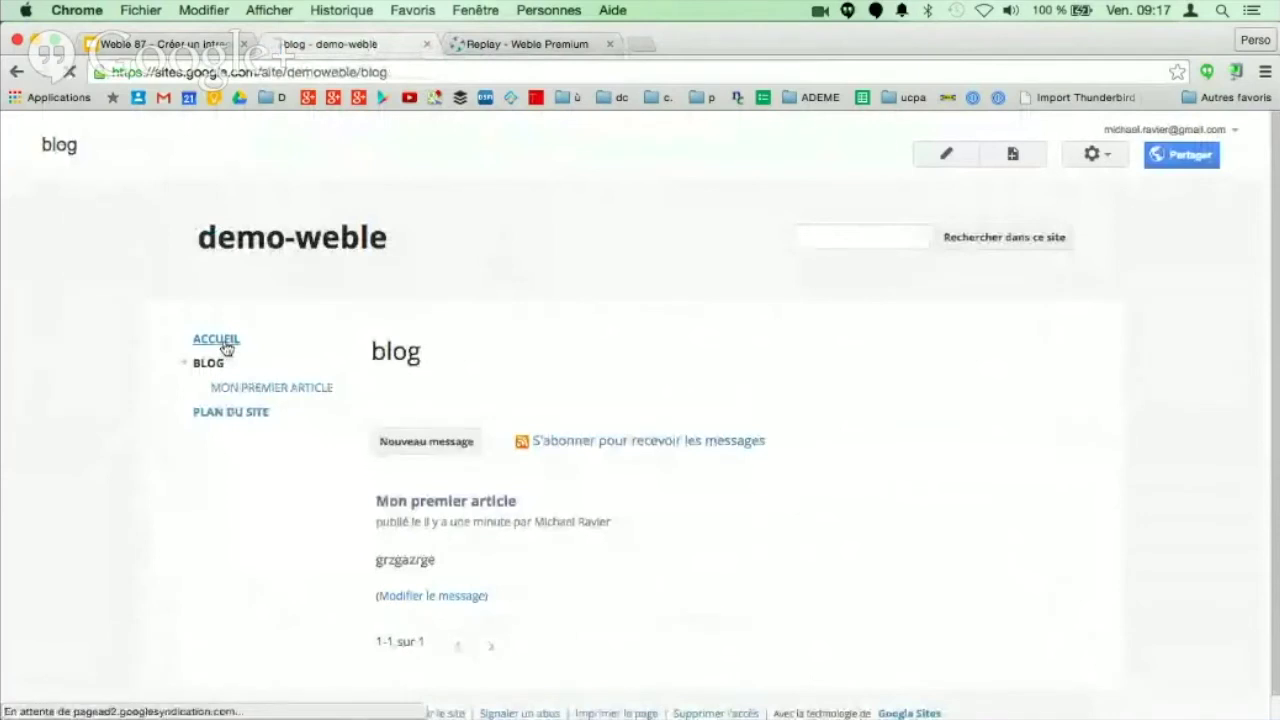
pyautogui.click(1033, 165)
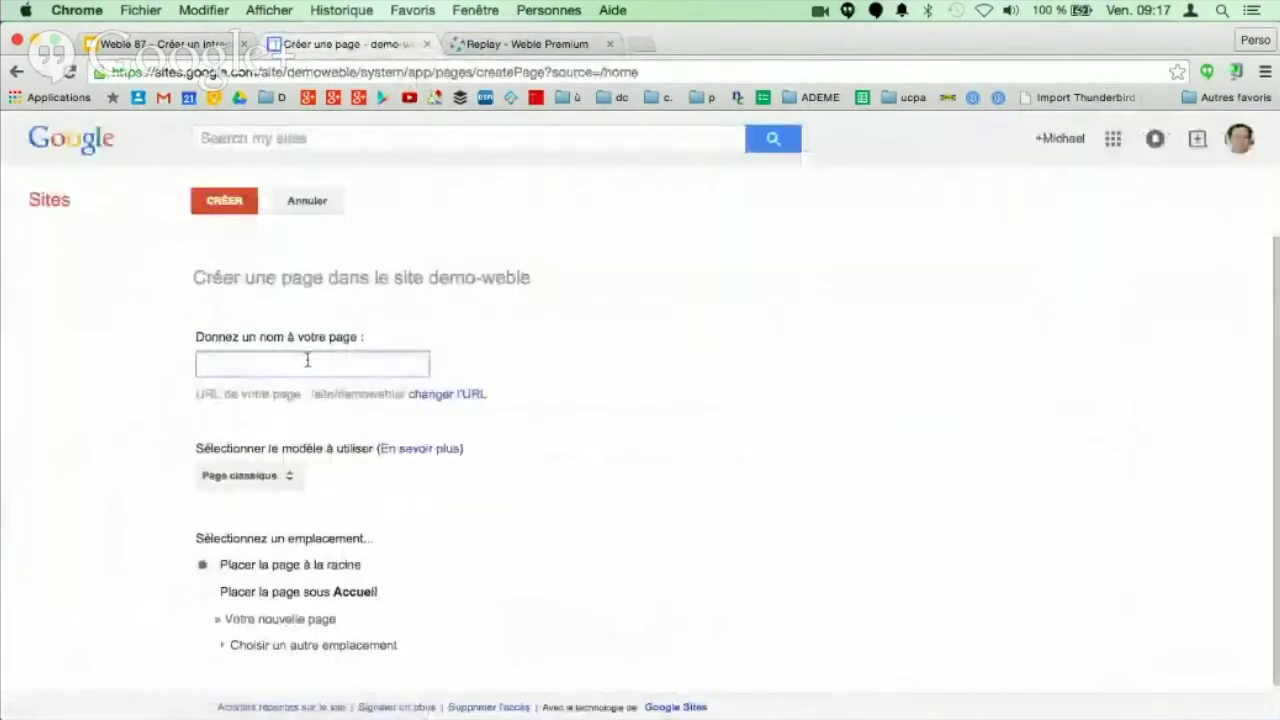
pyautogui.write('Docume')
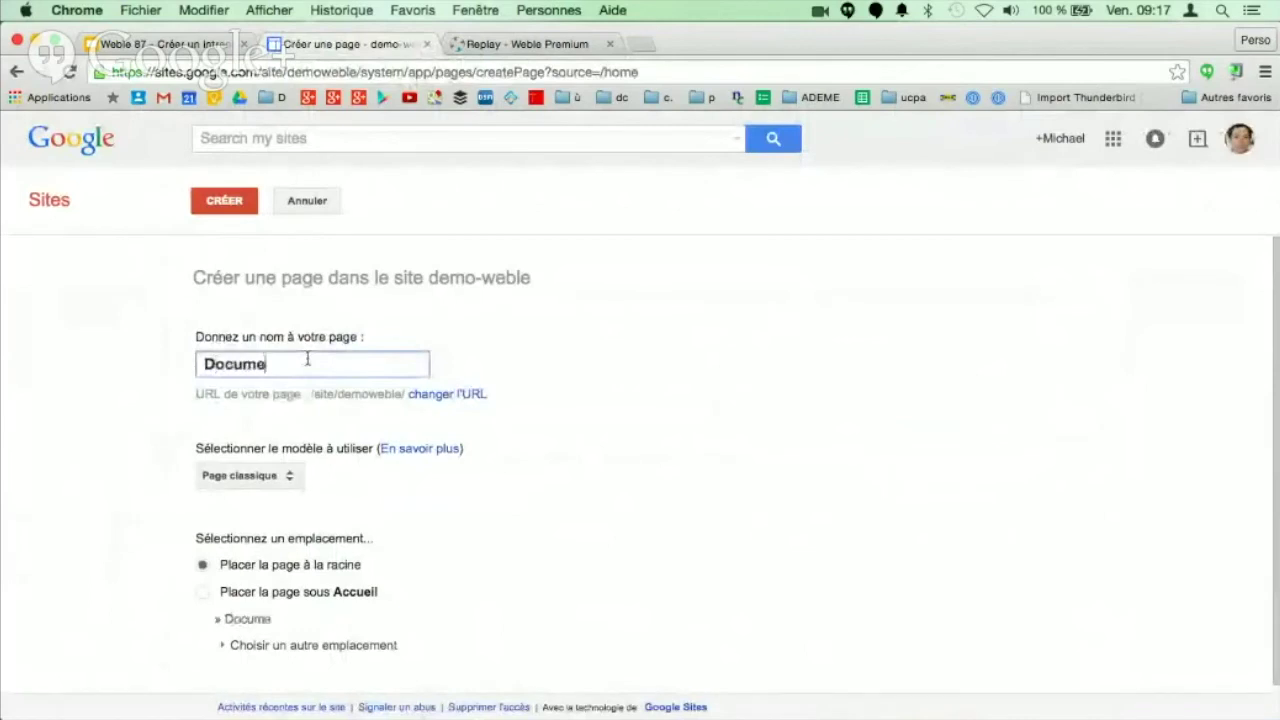
pyautogui.write('nts pratiques')
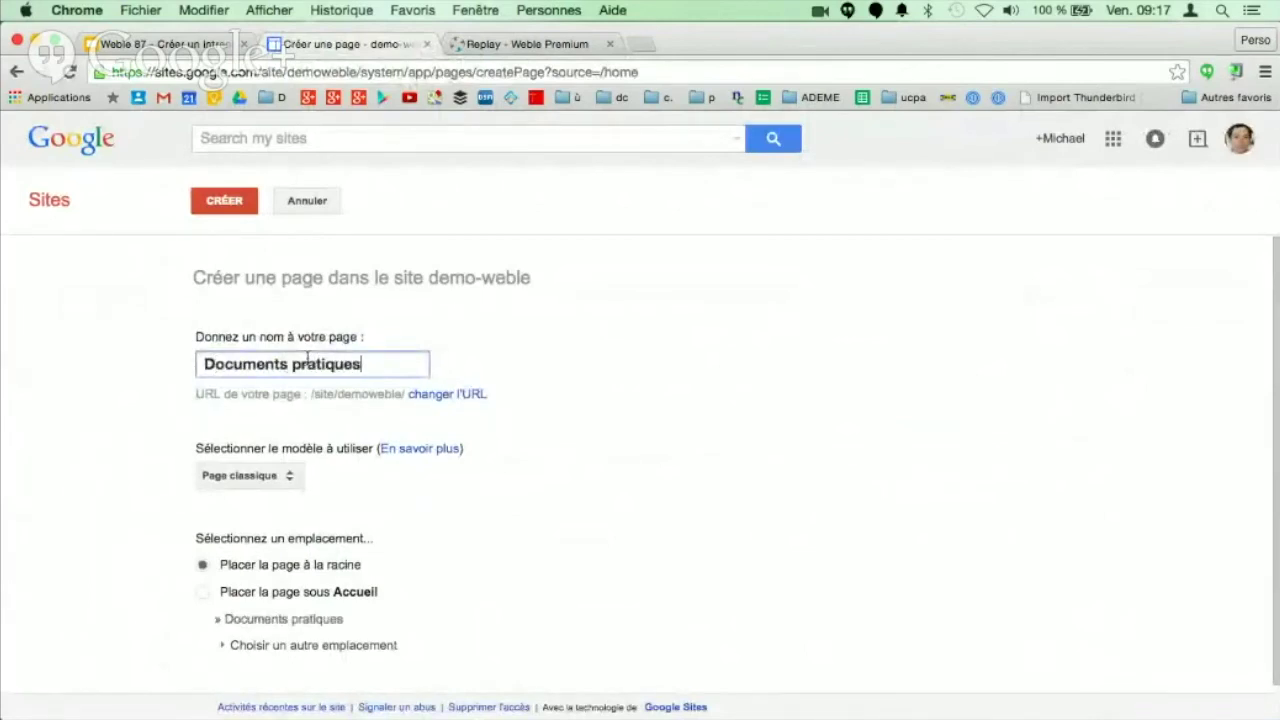
pyautogui.click(266, 485)
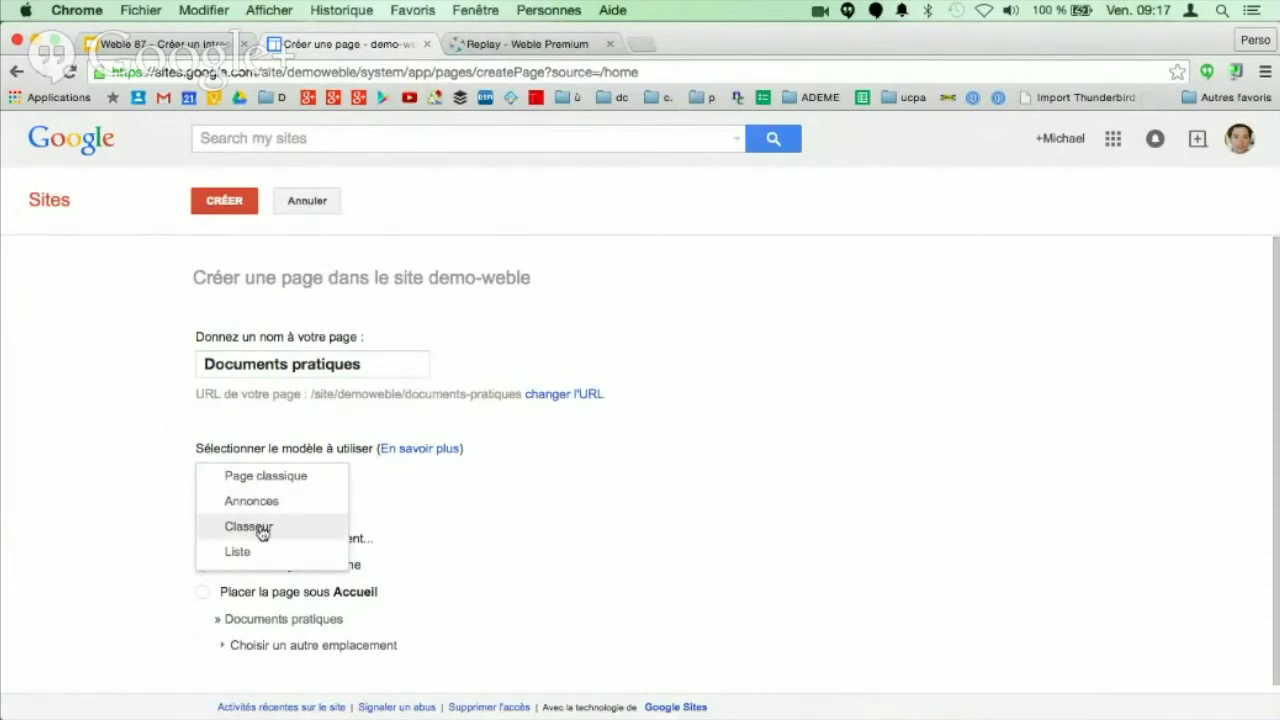
pyautogui.click(261, 529)
pyautogui.scroll(-1, 470, 400)
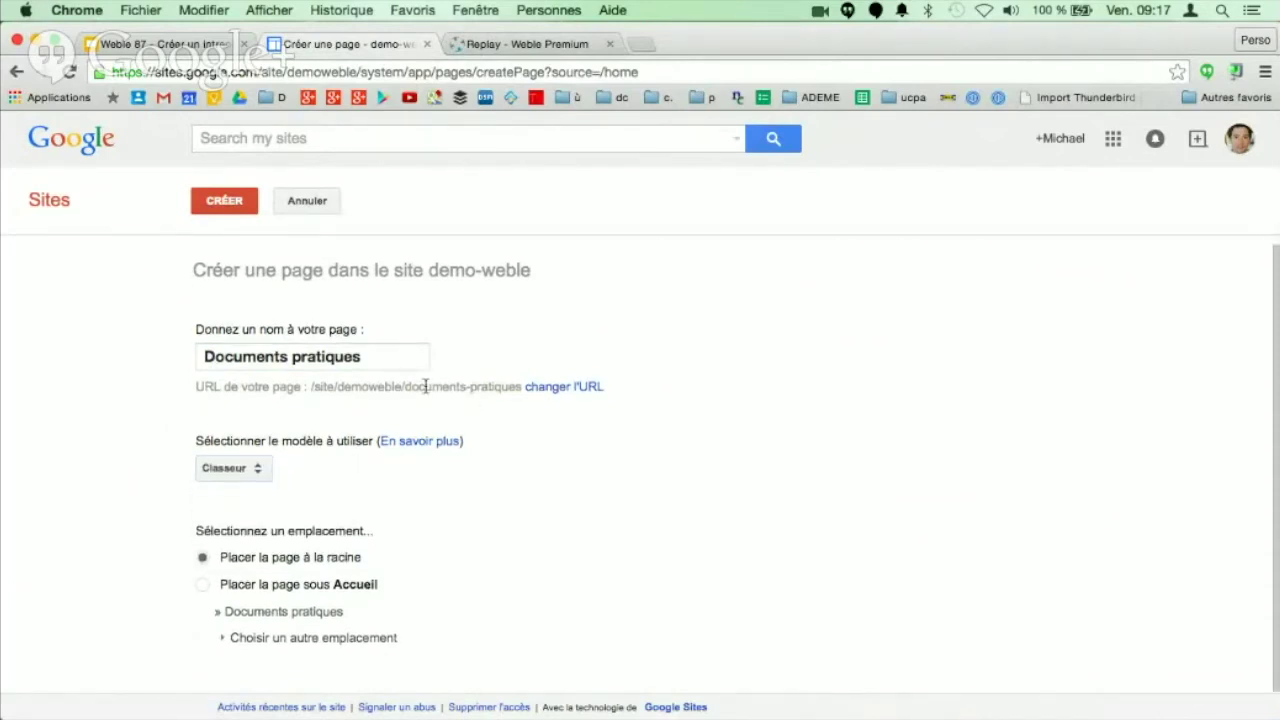
pyautogui.click(220, 203)
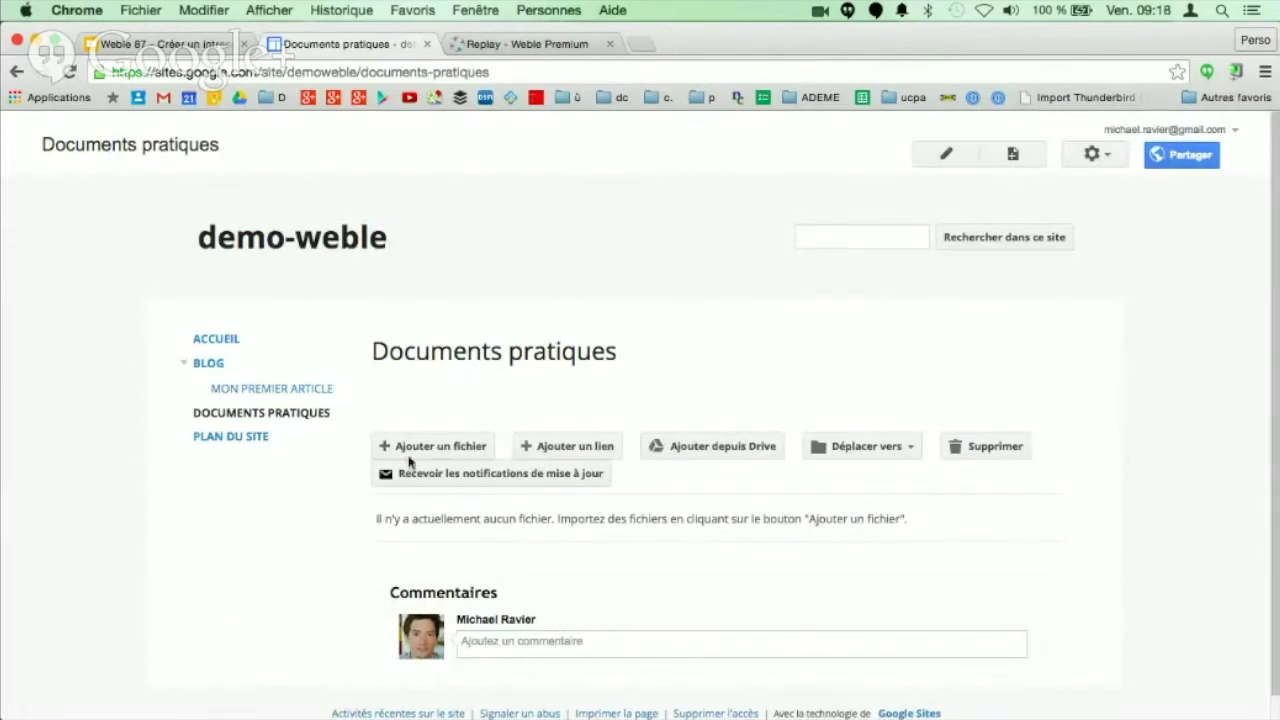
# Step: View the file selection and link dialogs of the Documents pratiques page, cancelling each one
pyautogui.click(437, 447)
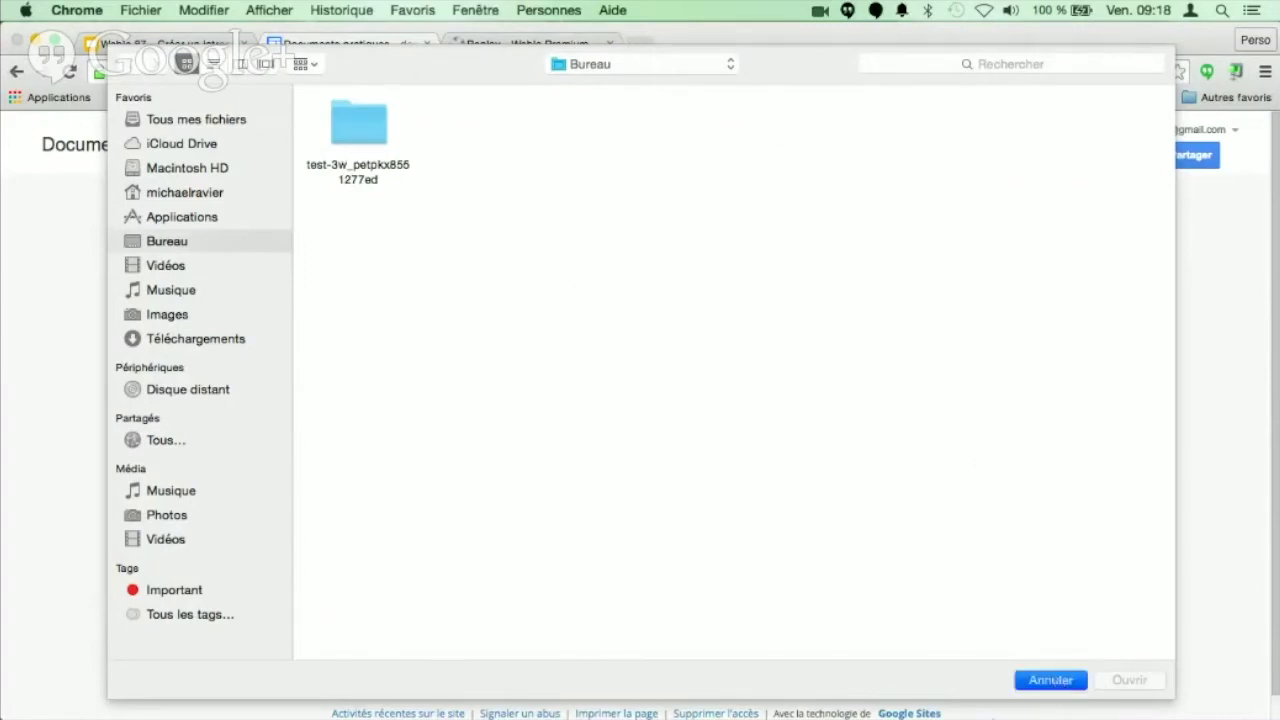
pyautogui.press('Escape')
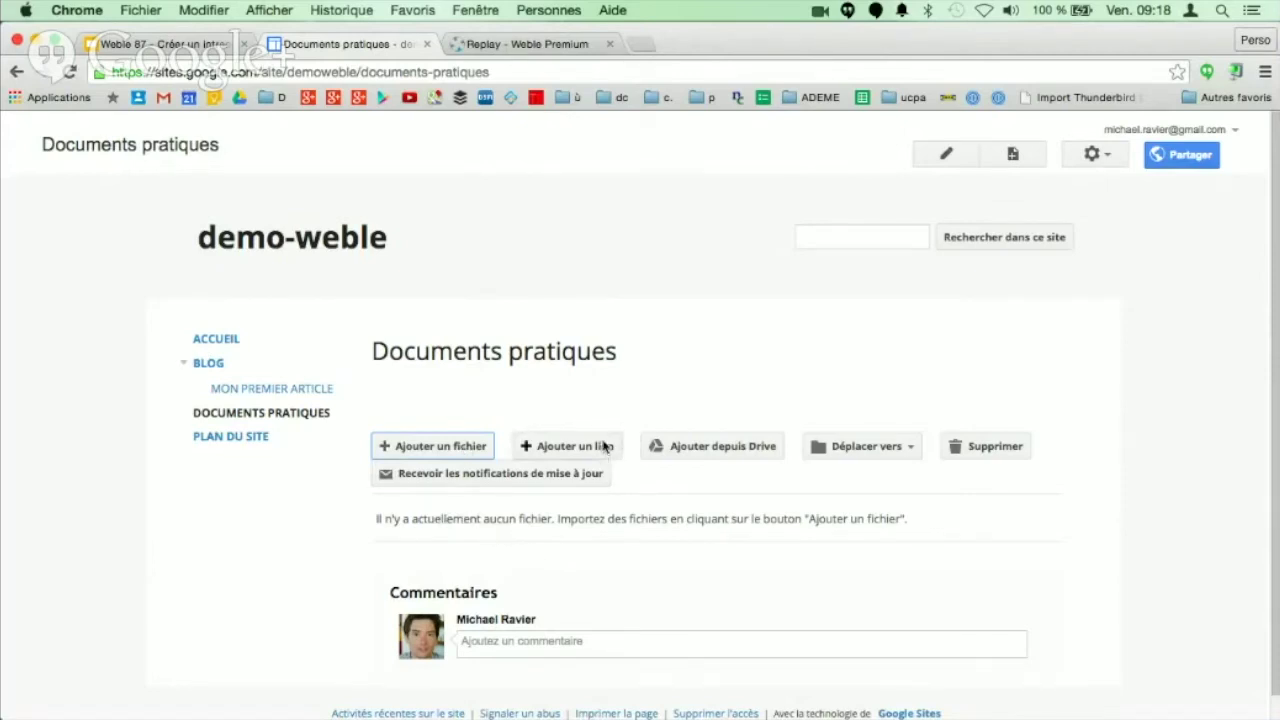
pyautogui.click(583, 450)
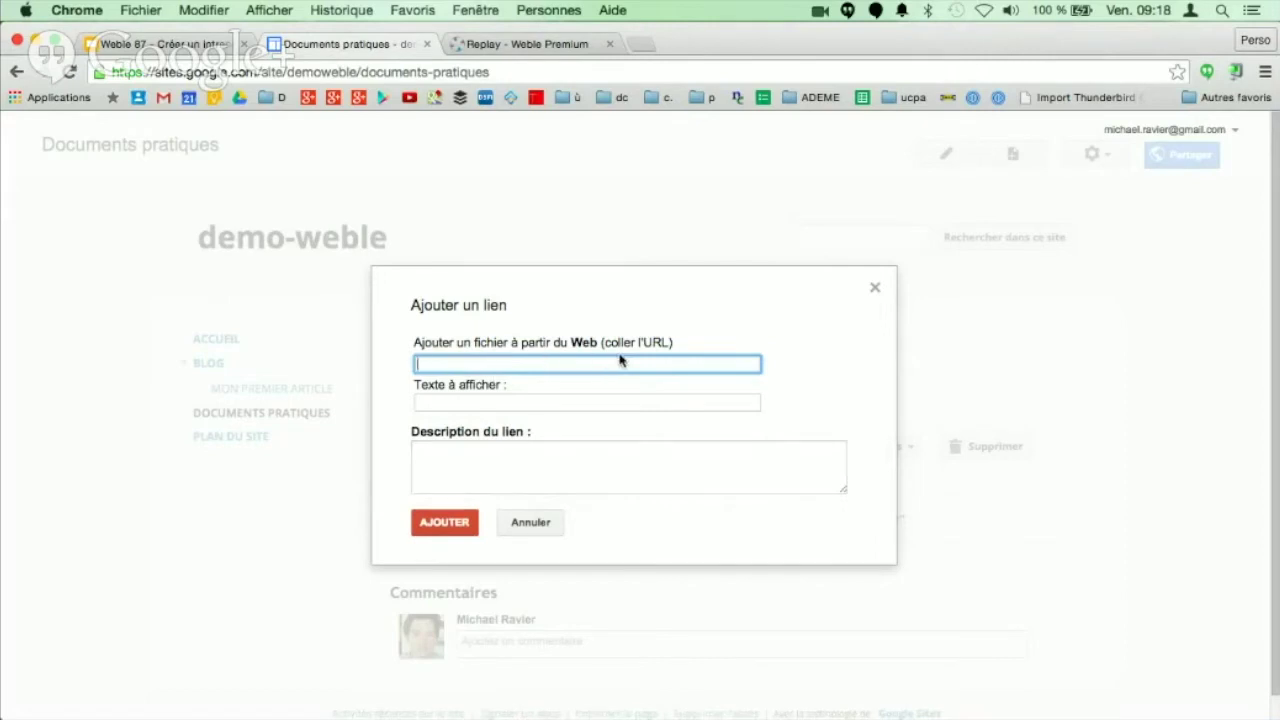
pyautogui.click(516, 524)
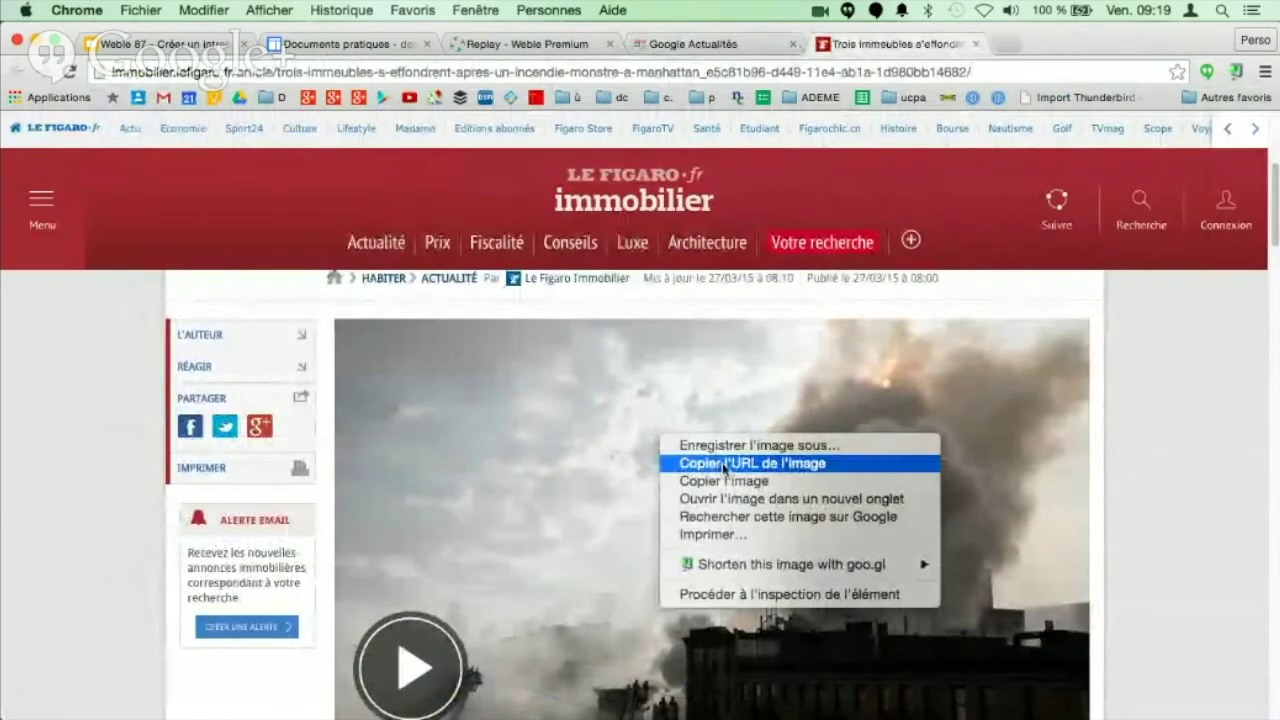
# Step: Copy the URL of the smoke photo in the Le Figaro article and return to the Documents pratiques page
pyautogui.click(736, 468)
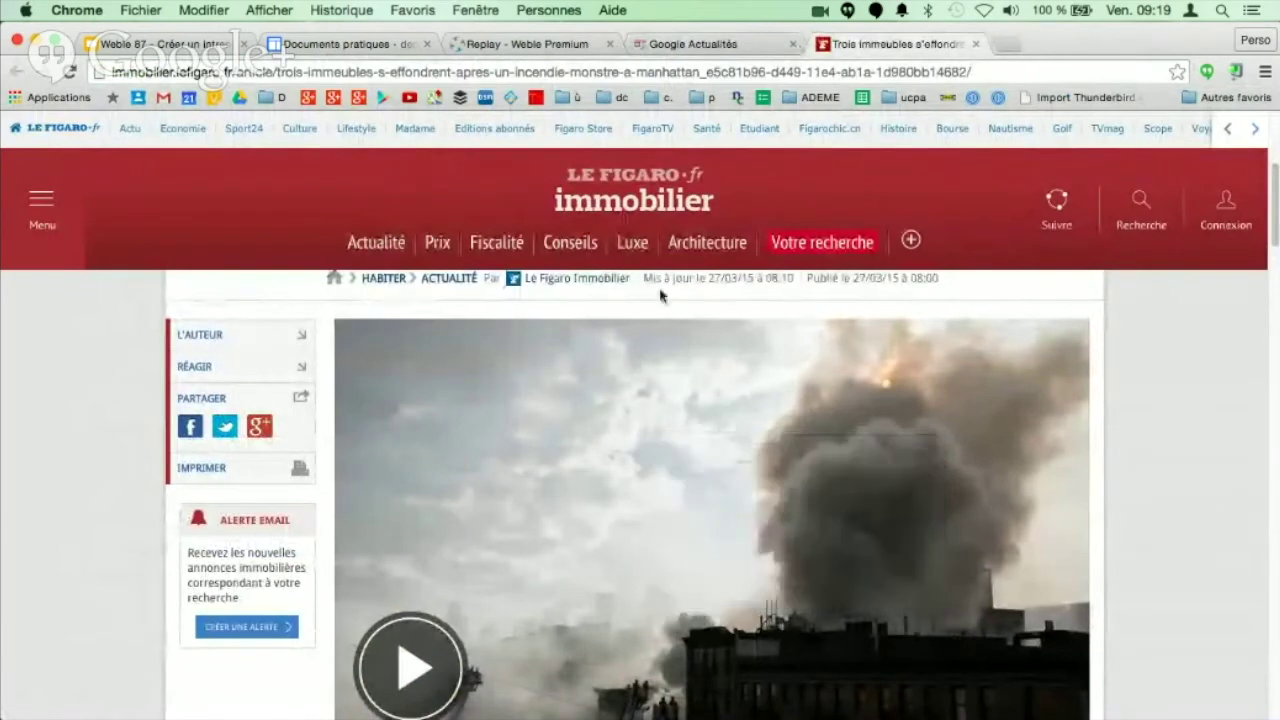
pyautogui.click(700, 47)
pyautogui.press('super+2')
# Step: Add the copied image URL as a link on the Documents pratiques page with the display text "Image externe"
pyautogui.click(576, 453)
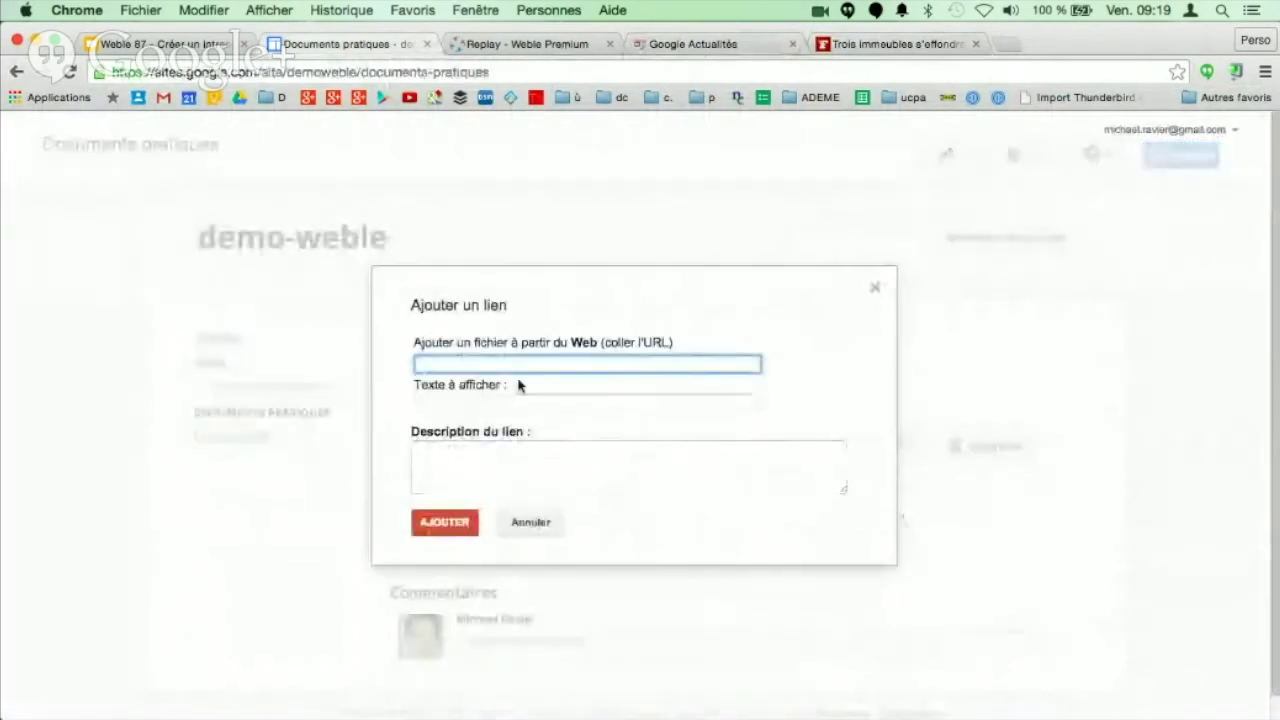
pyautogui.press('super+v')
pyautogui.click(525, 398)
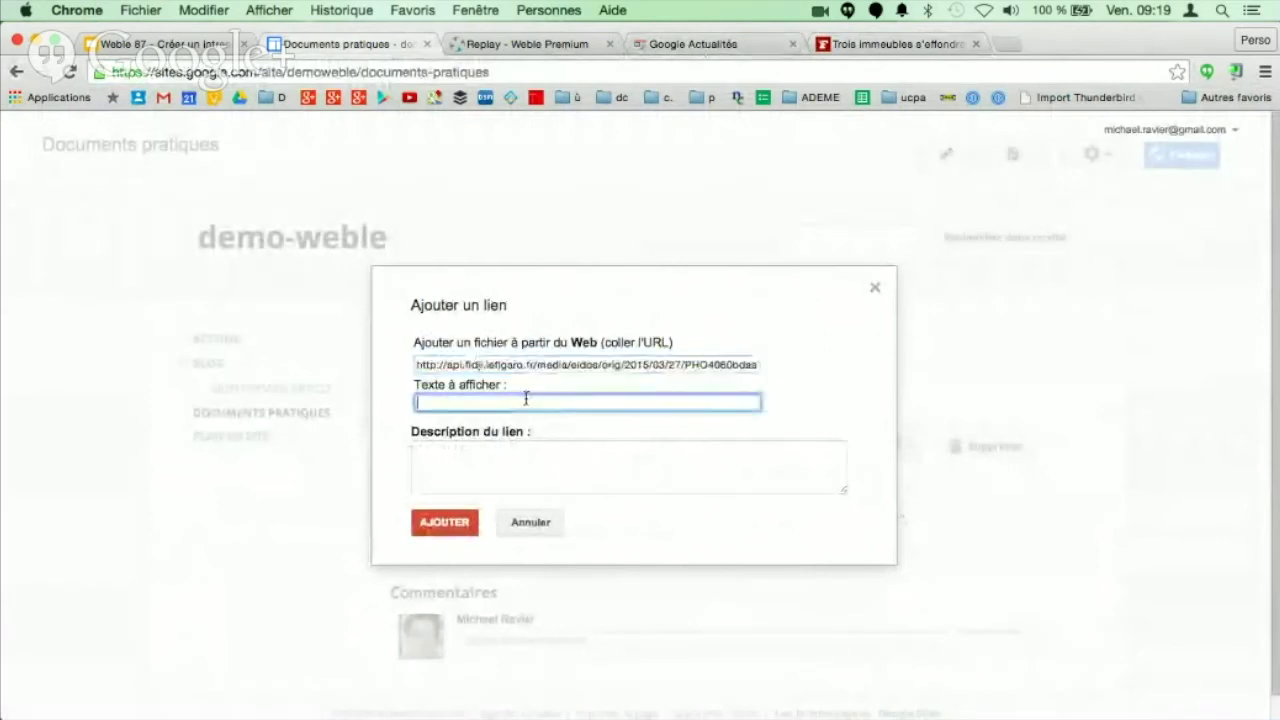
pyautogui.write('Image e')
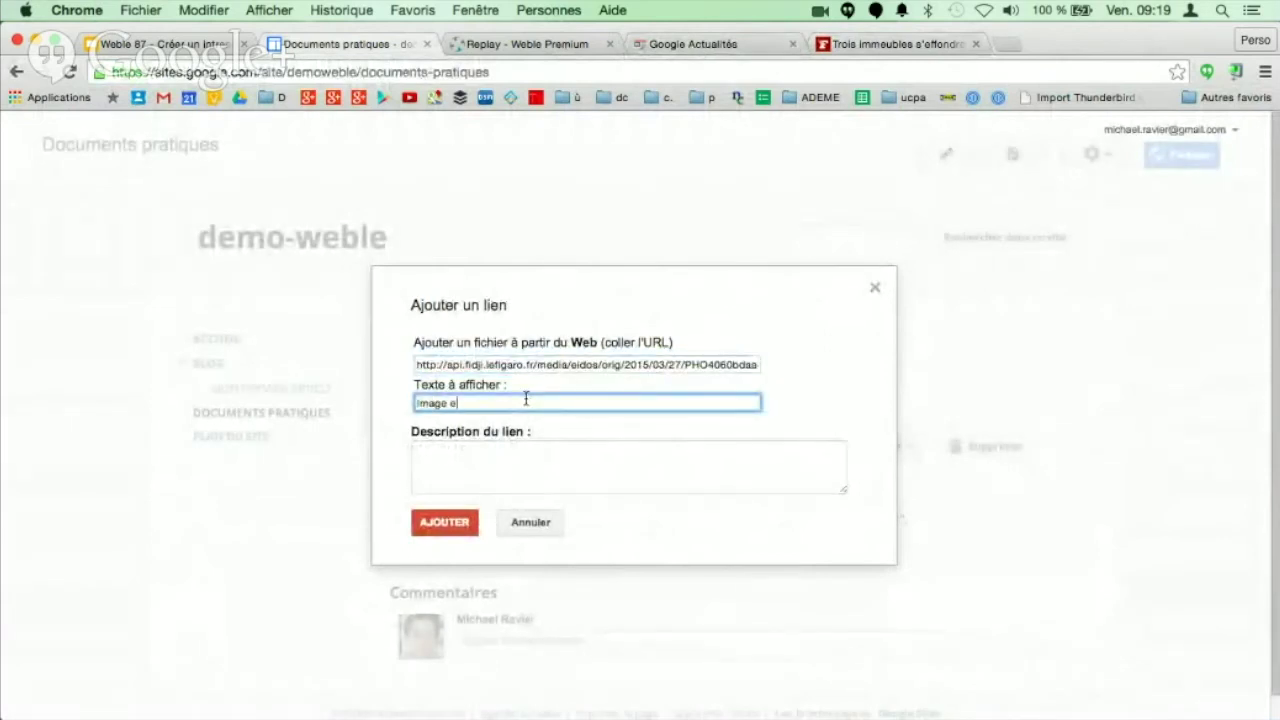
pyautogui.write('xterne')
pyautogui.click(448, 520)
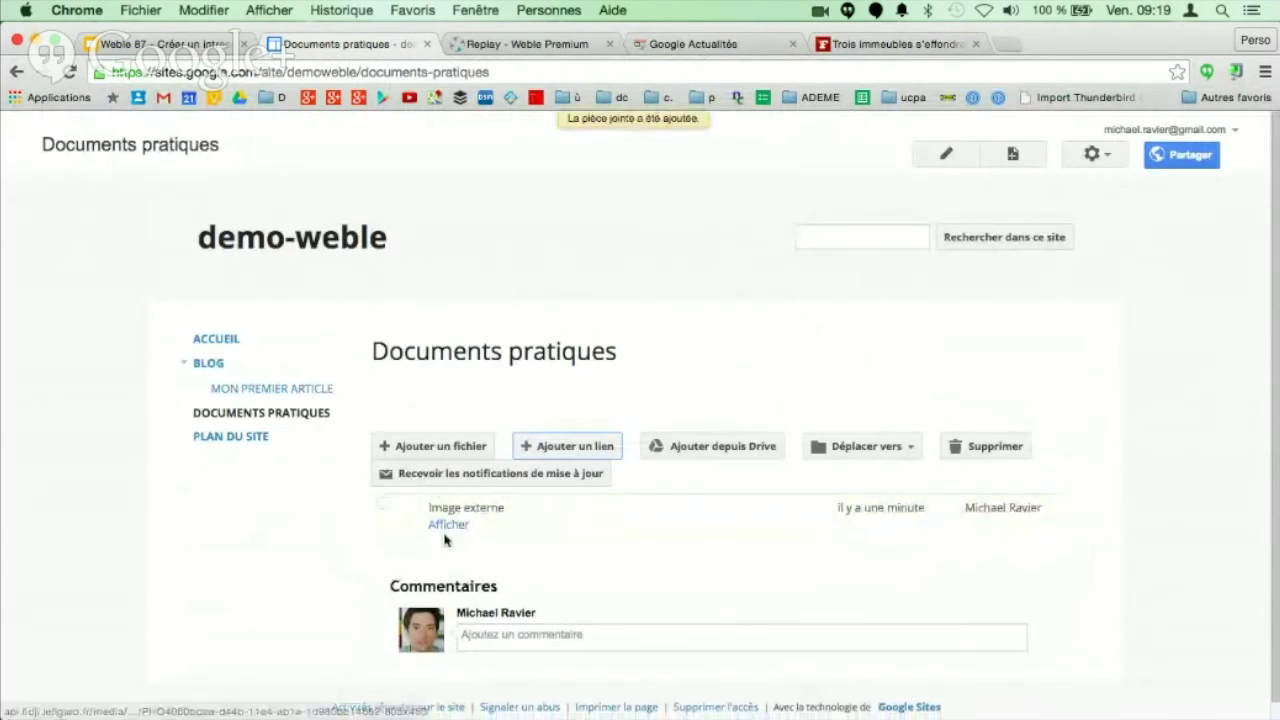
# Step: View the Google Drive file picker for the Documents pratiques page and close it without selecting a file
pyautogui.click(706, 452)
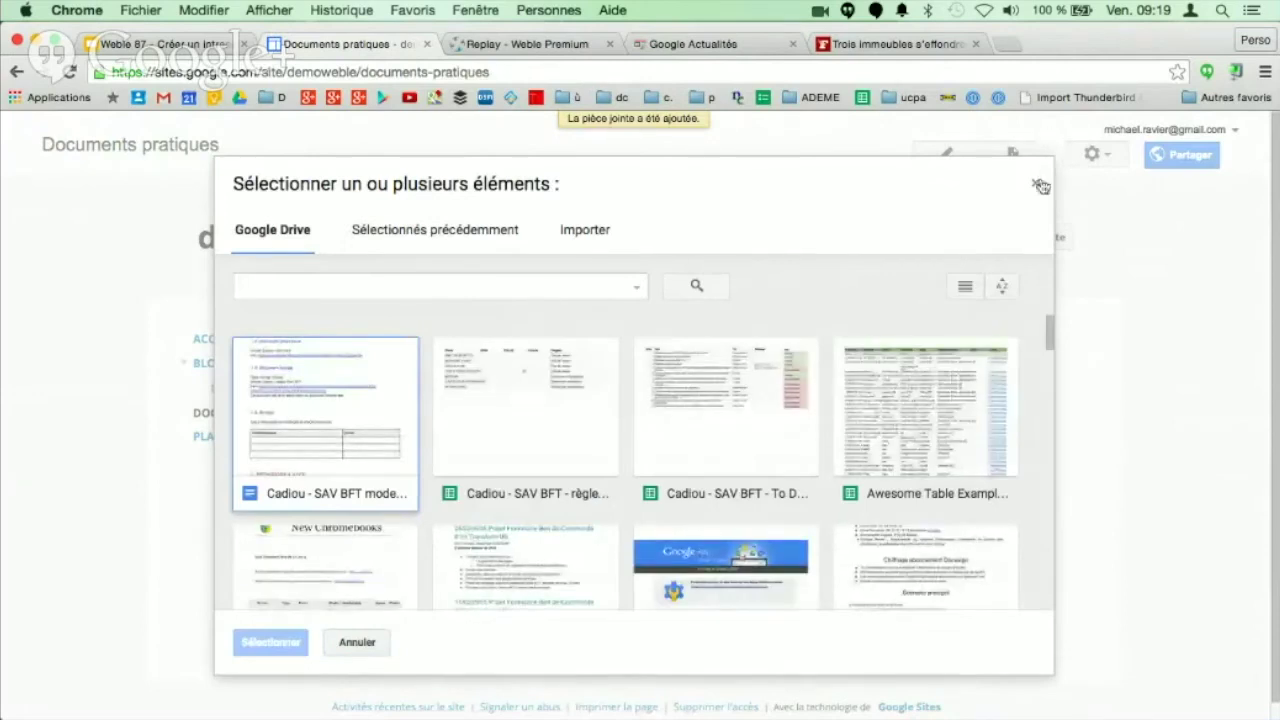
pyautogui.click(1036, 186)
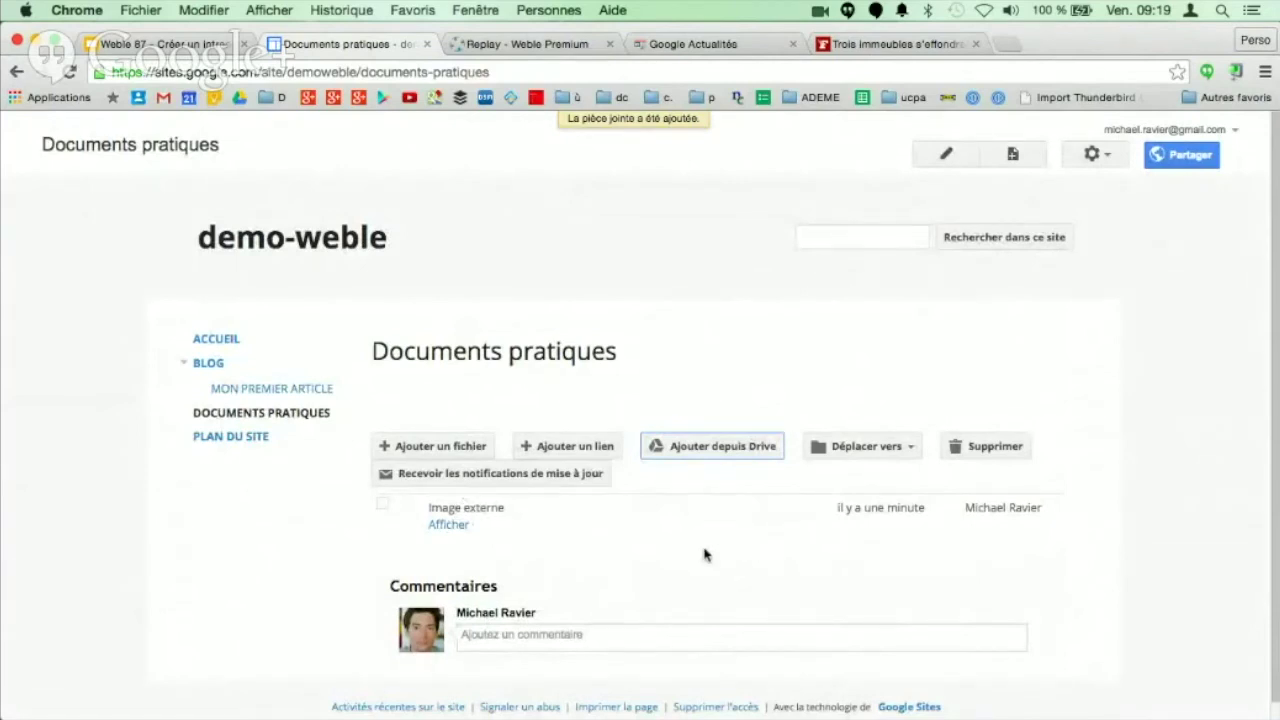
# Step: Create a new folder named "Multimédia" on the Documents pratiques page
pyautogui.click(858, 449)
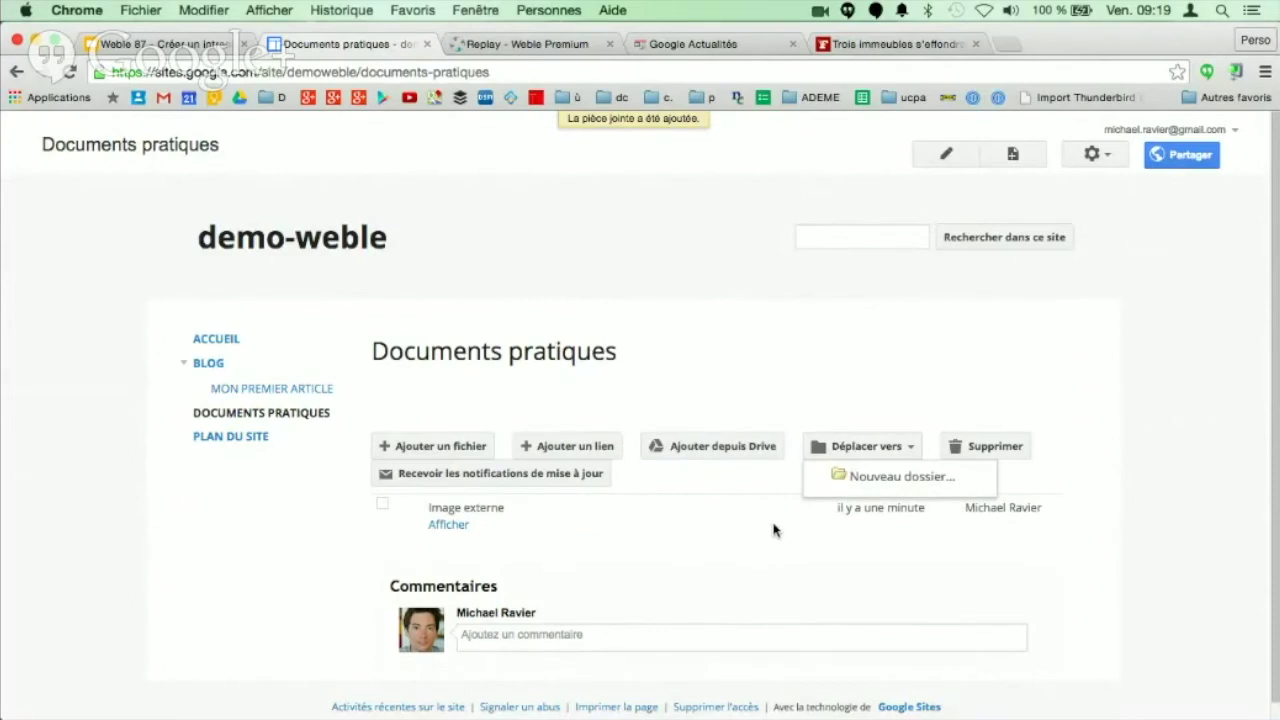
pyautogui.click(860, 477)
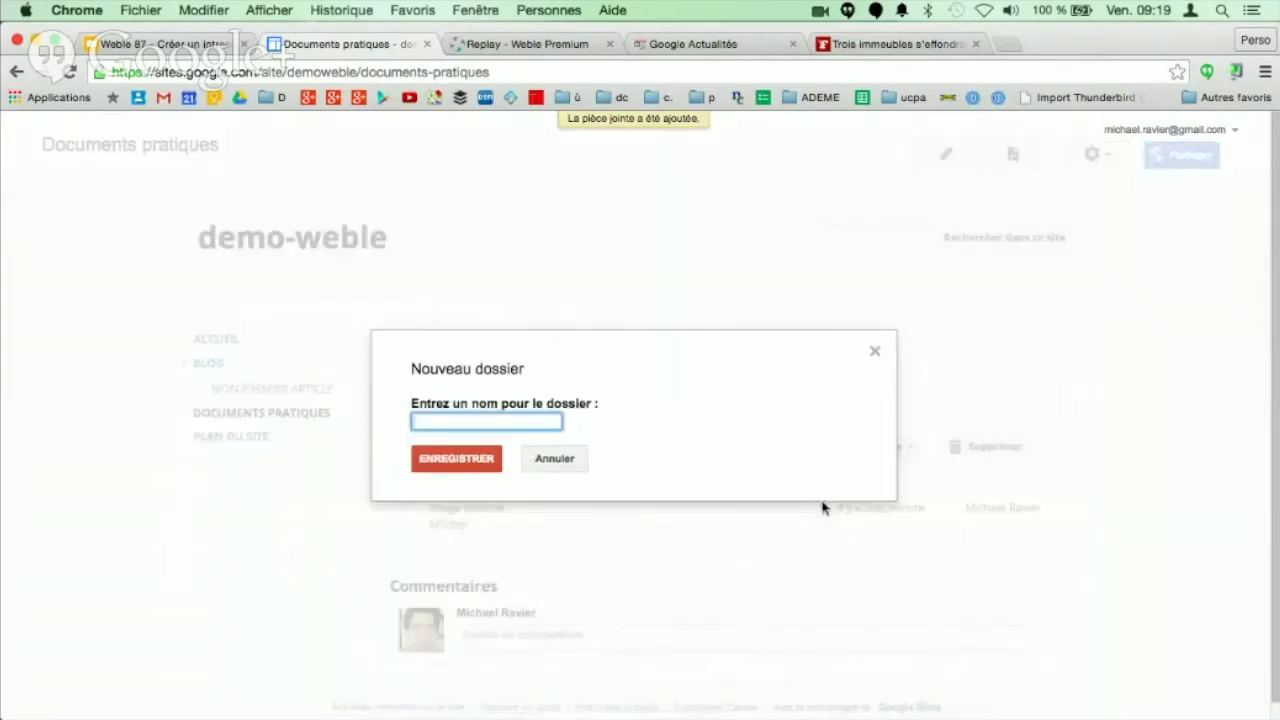
pyautogui.write('Multimédia')
pyautogui.click(470, 460)
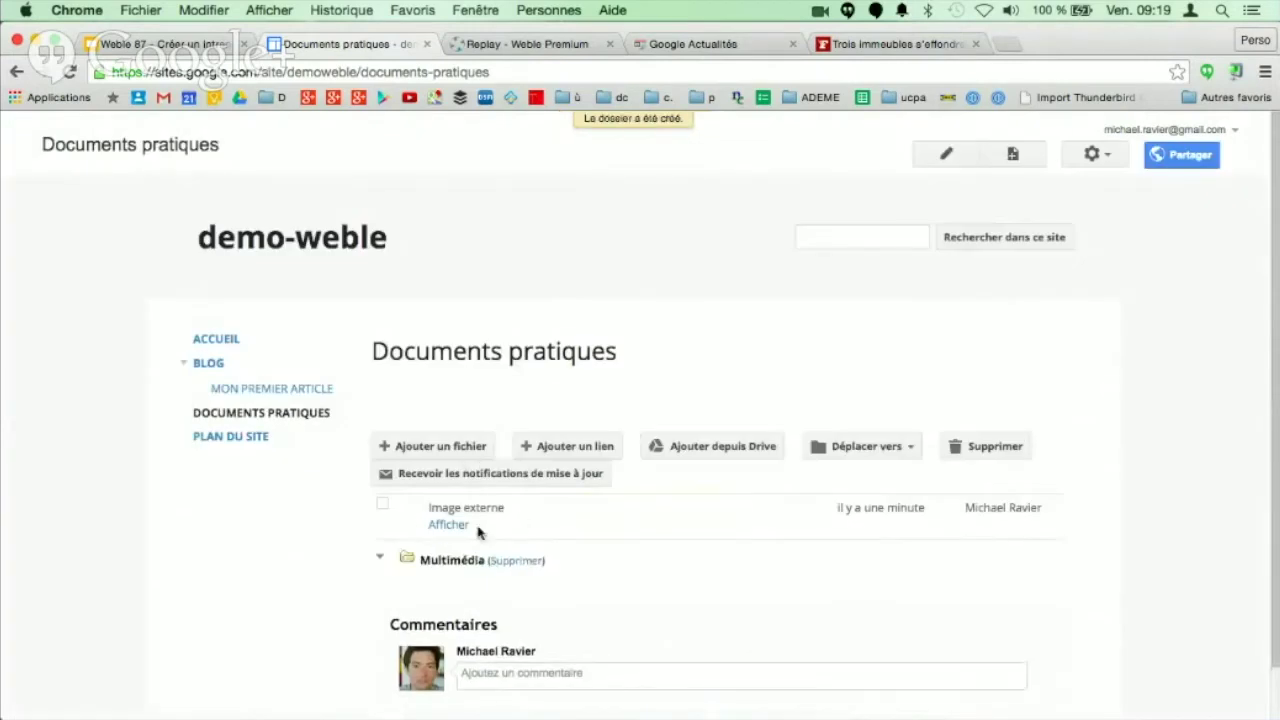
# Step: Move the "Image externe" link into the Multimédia folder and test collapsing and expanding that folder
pyautogui.click(382, 504)
pyautogui.click(880, 447)
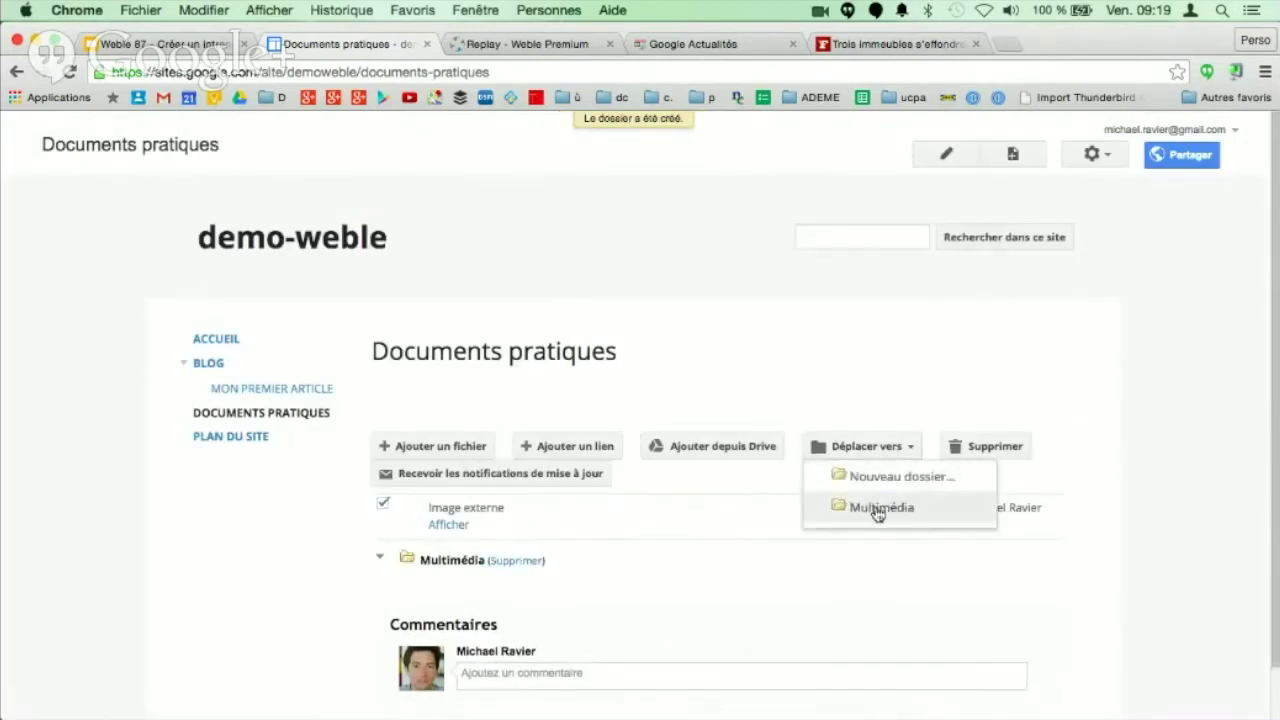
pyautogui.click(877, 509)
pyautogui.click(380, 516)
pyautogui.click(380, 516)
pyautogui.click(380, 516)
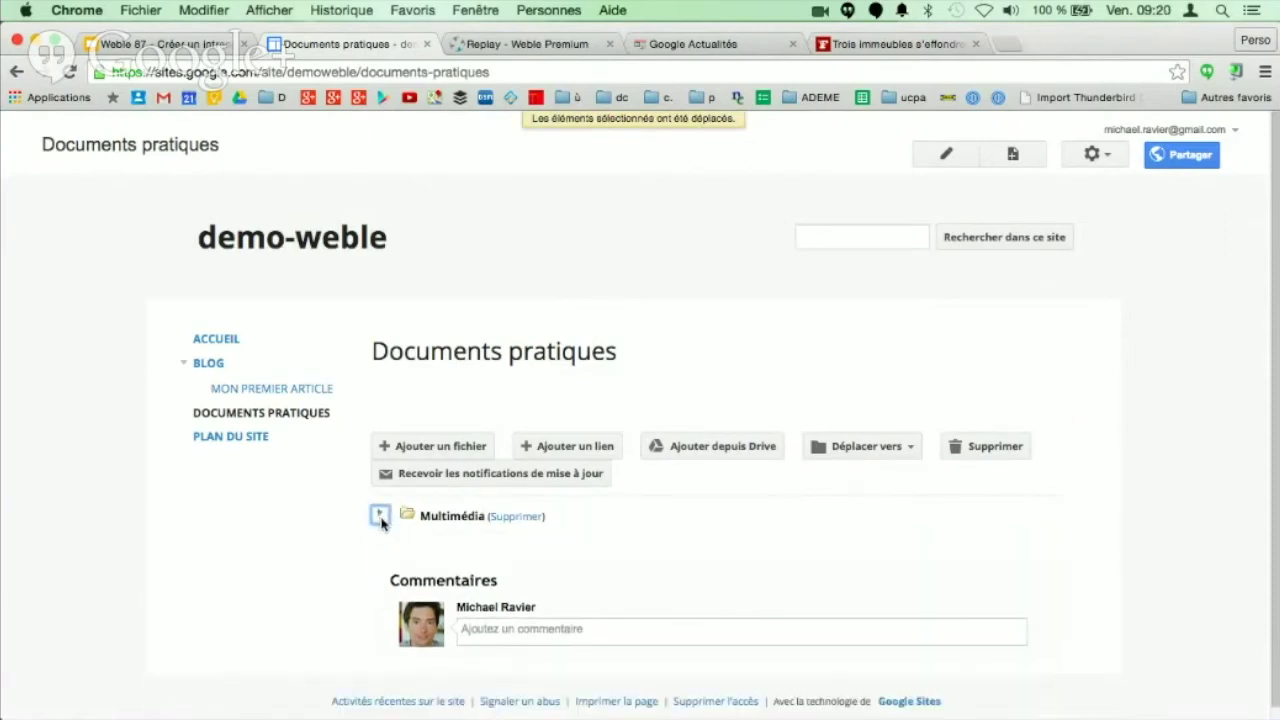
pyautogui.click(380, 516)
pyautogui.click(380, 516)
pyautogui.click(380, 516)
pyautogui.click(380, 516)
# Step: Consult the "Modifier la mise en page" slide, return to the demo-weble site and open its site layout editor from the Accueil page
pyautogui.hotkey('ctrl', 'shift', 'Tab')
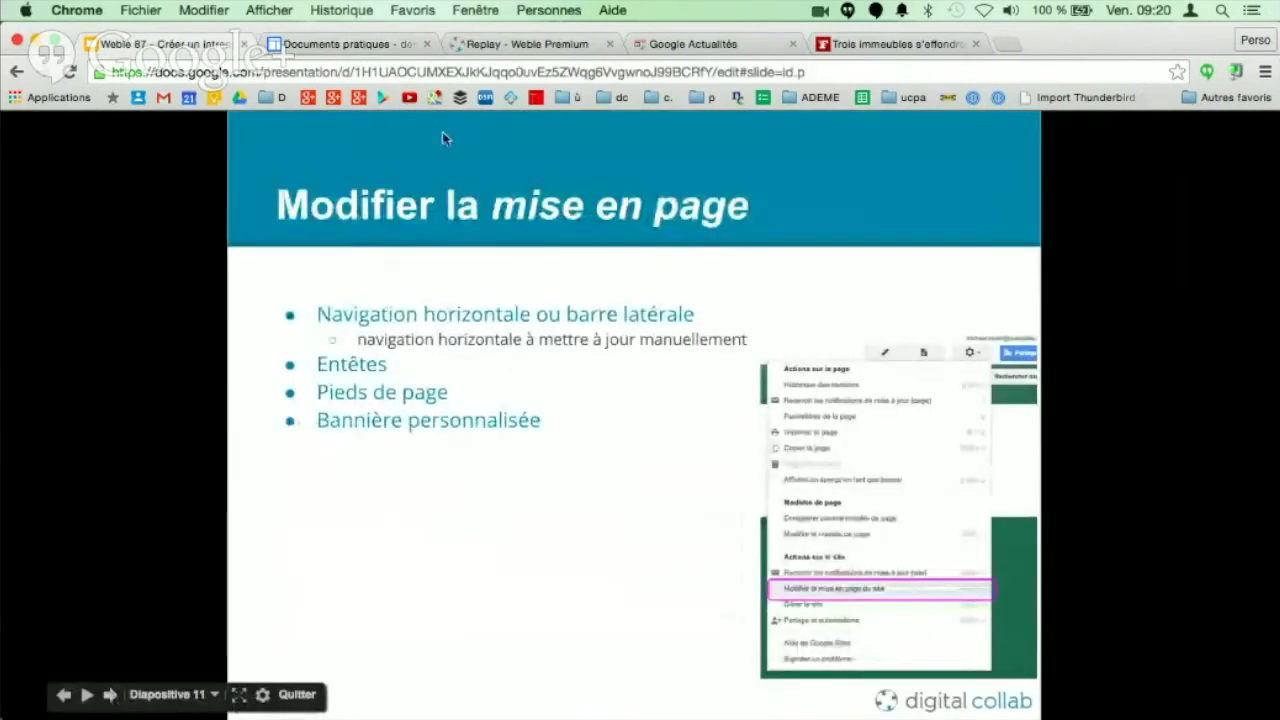
pyautogui.hotkey('ctrl', 'Tab')
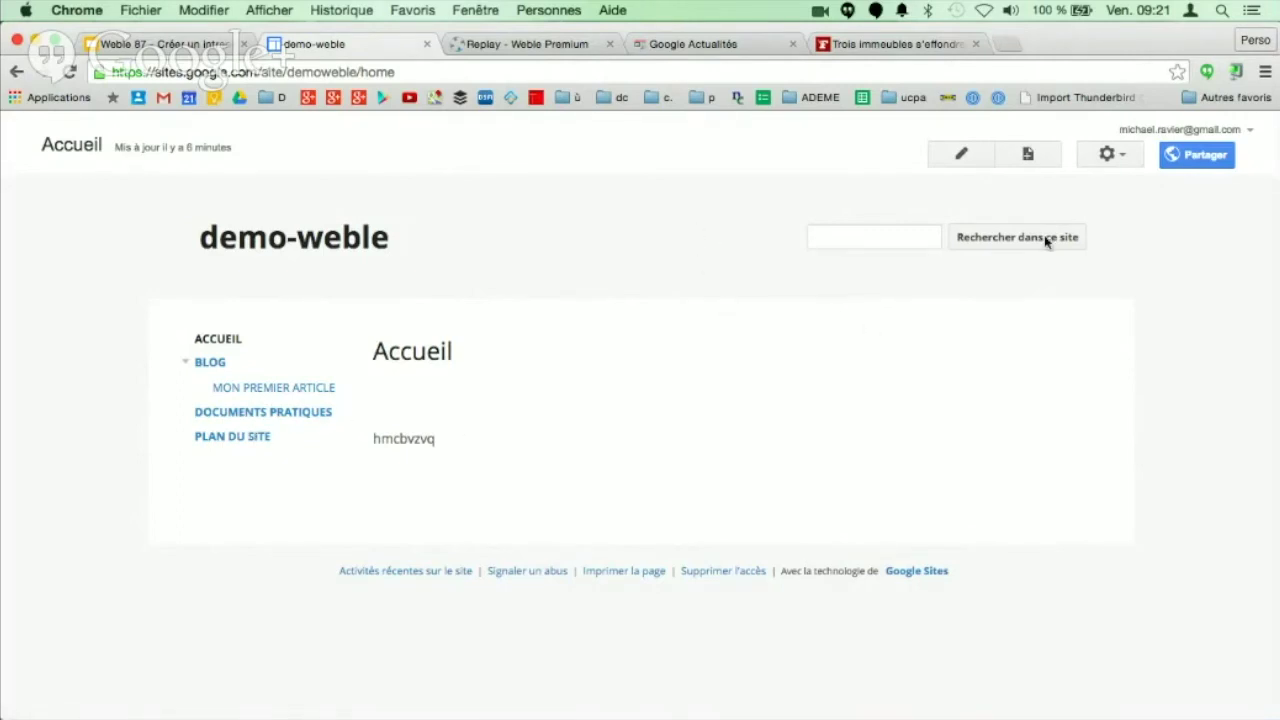
pyautogui.click(1127, 155)
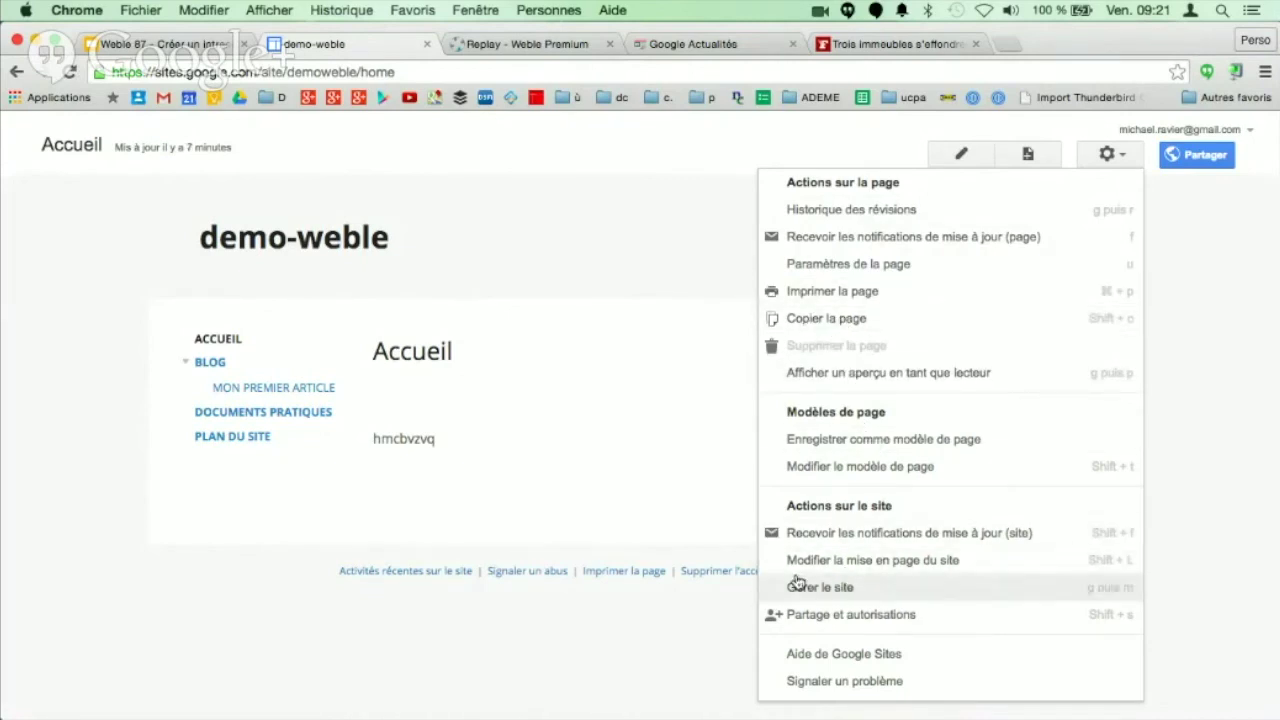
pyautogui.click(903, 562)
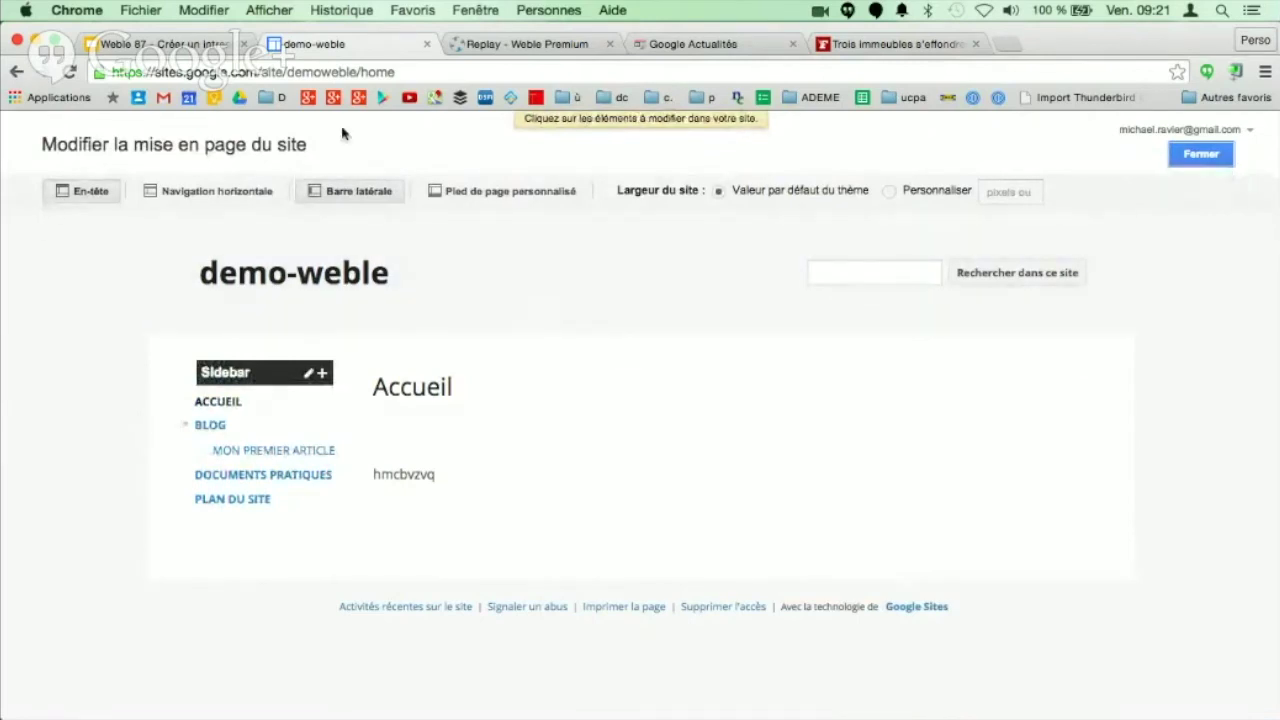
# Step: Enable the horizontal navigation and turn off the sidebar in the site layout, keeping the header enabled
pyautogui.click(92, 193)
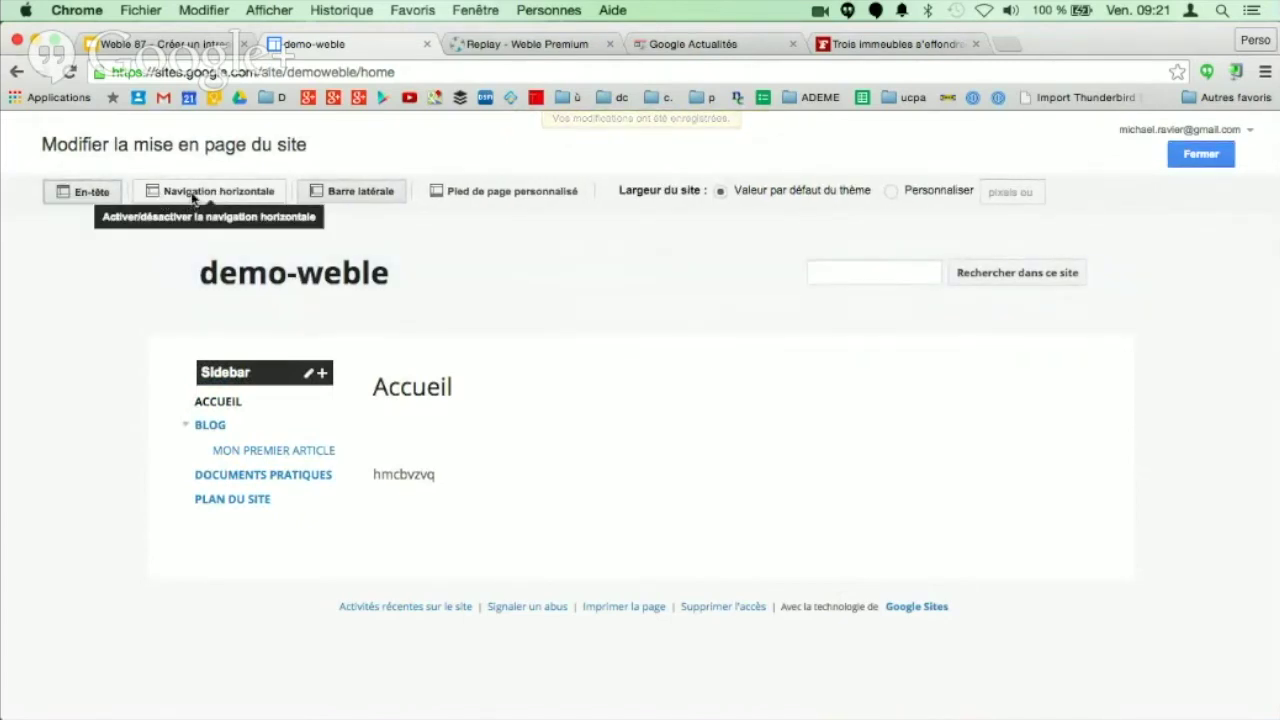
pyautogui.click(193, 195)
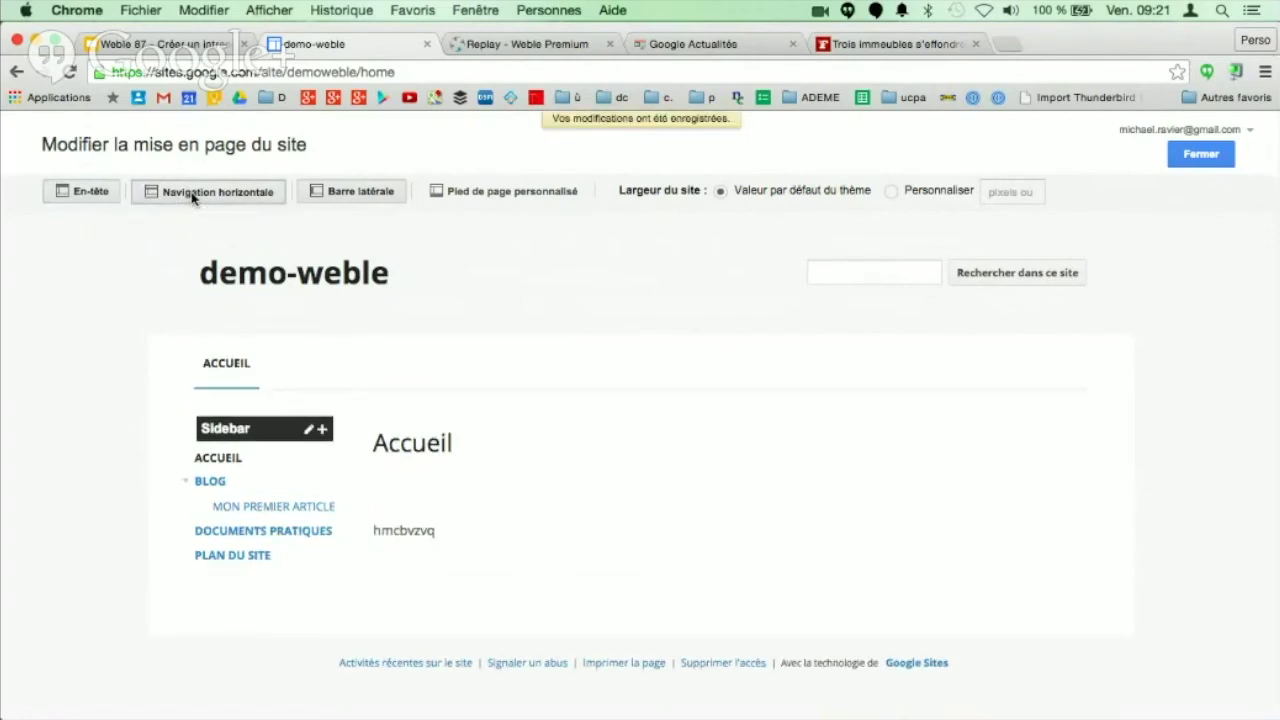
pyautogui.moveTo(214, 457)
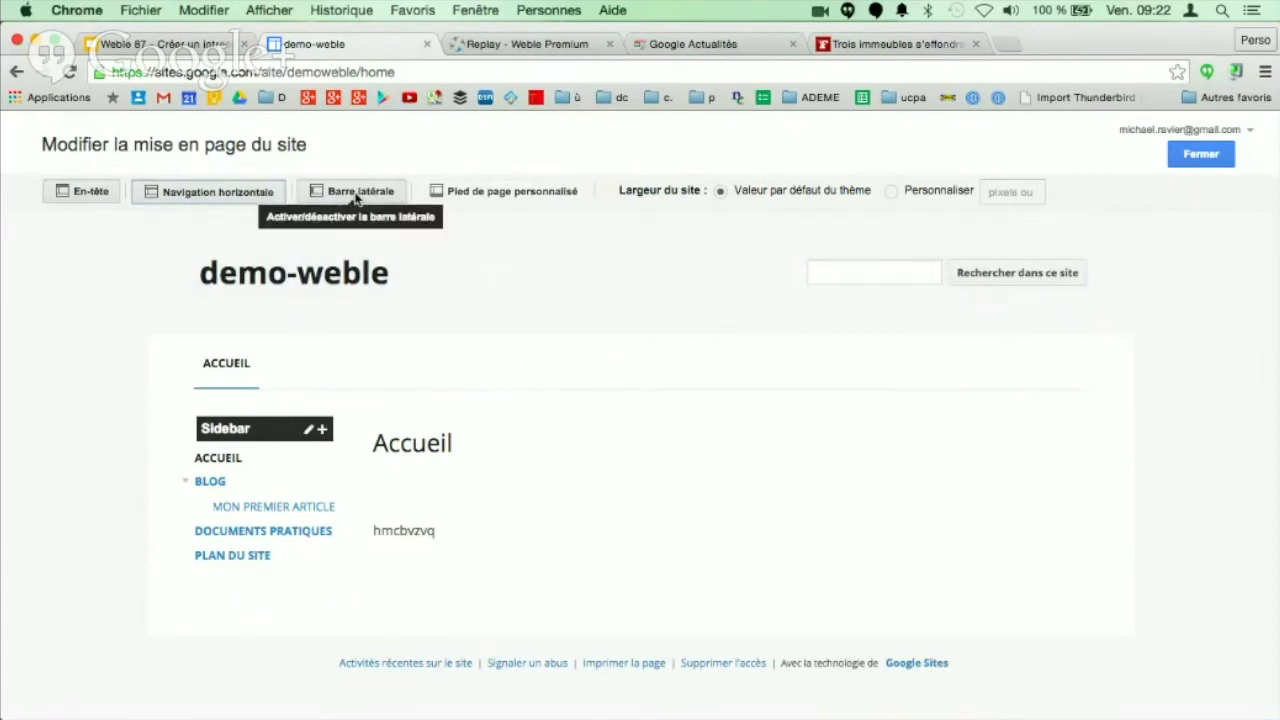
pyautogui.click(360, 191)
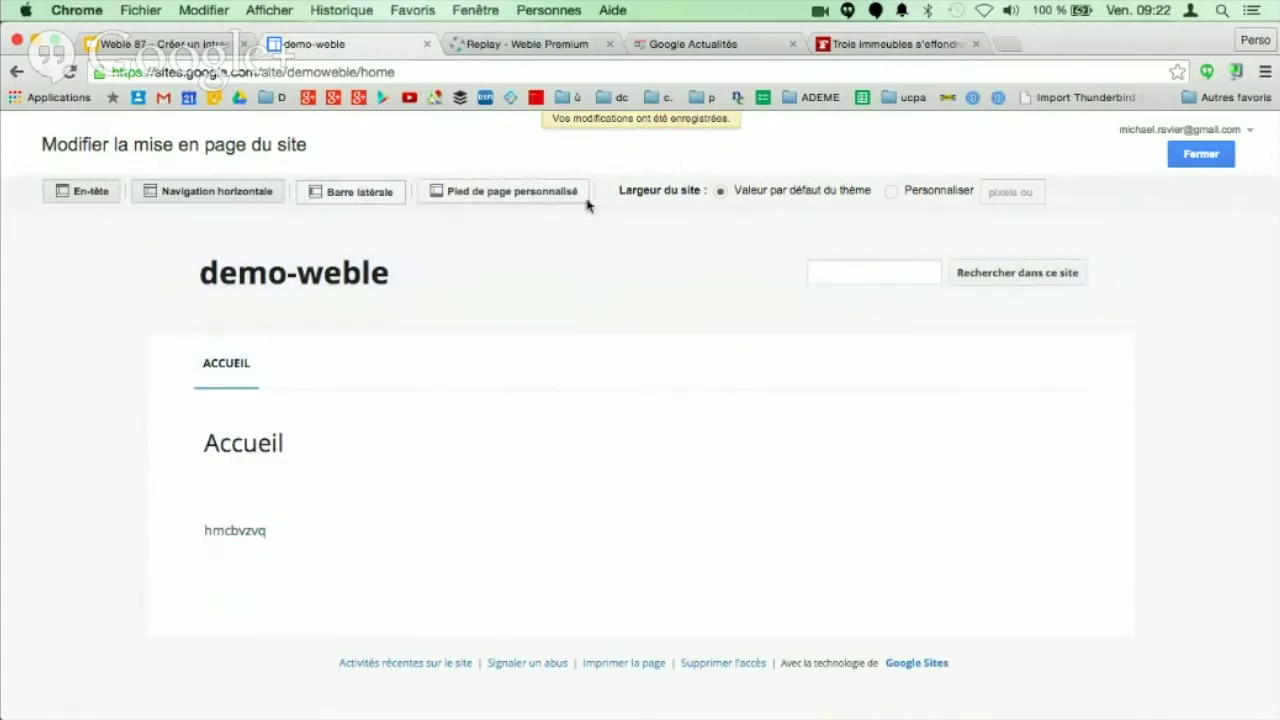
# Step: Turn on the custom footer to preview it, and turn it off again
pyautogui.click(532, 199)
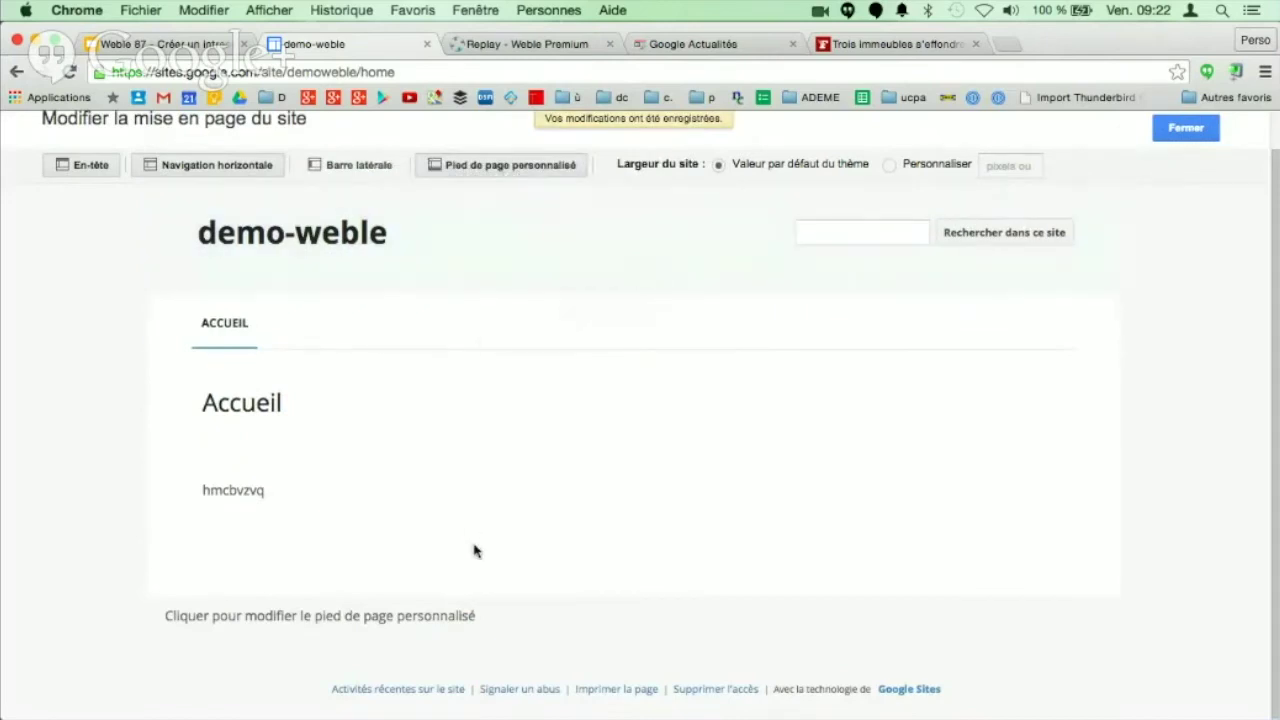
pyautogui.click(526, 170)
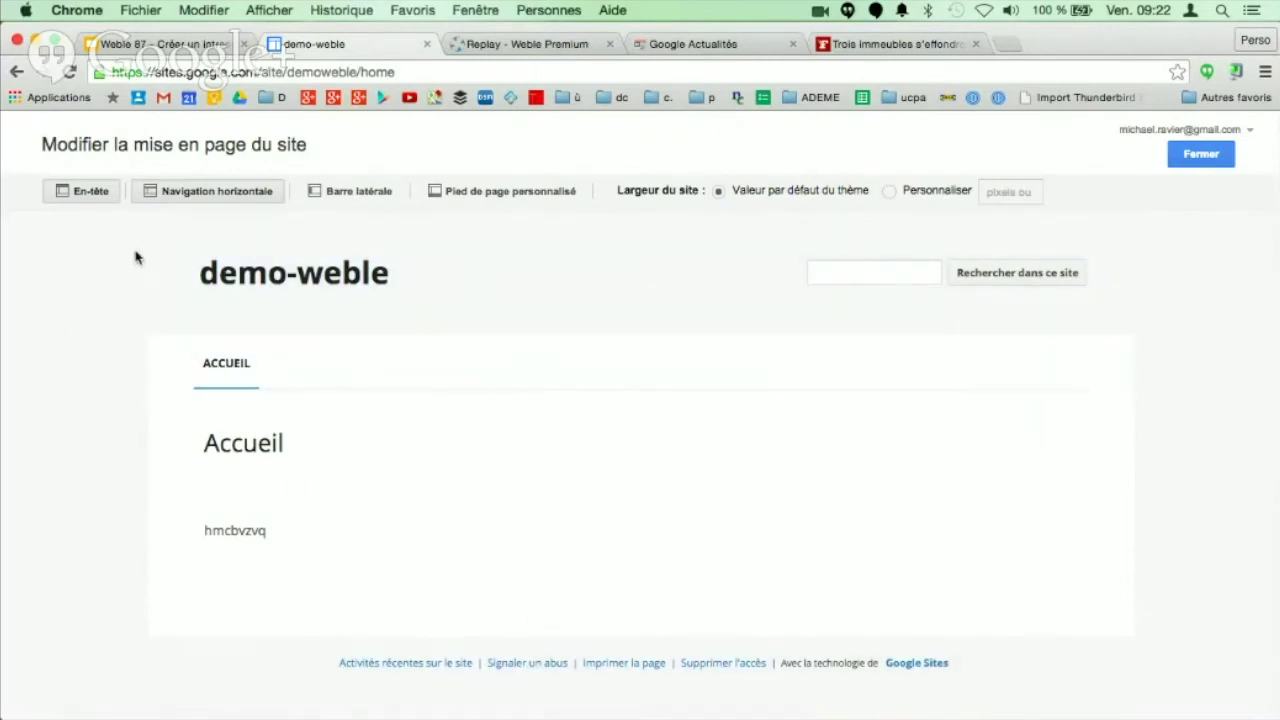
# Step: Choose a custom logo for the site header and save the weble logo from the Replay page to the Bureau folder as customLogo
pyautogui.click(401, 265)
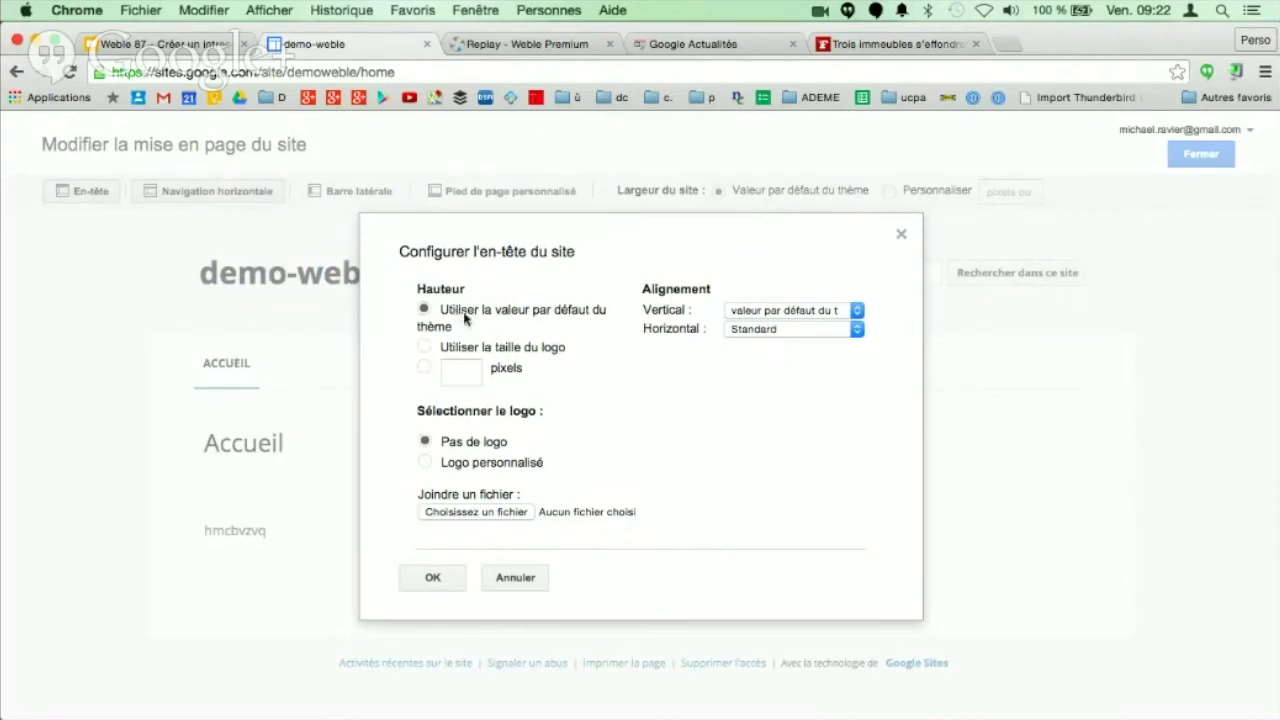
pyautogui.click(426, 464)
pyautogui.click(478, 45)
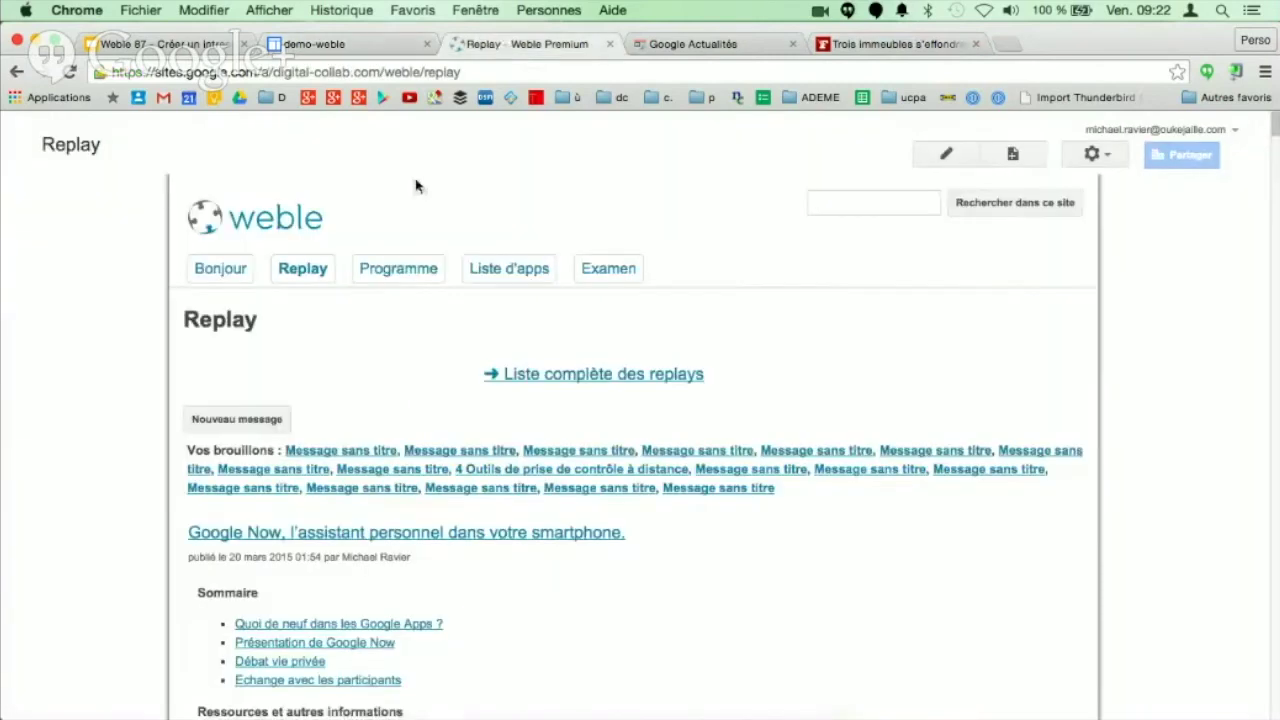
pyautogui.rightClick(290, 210)
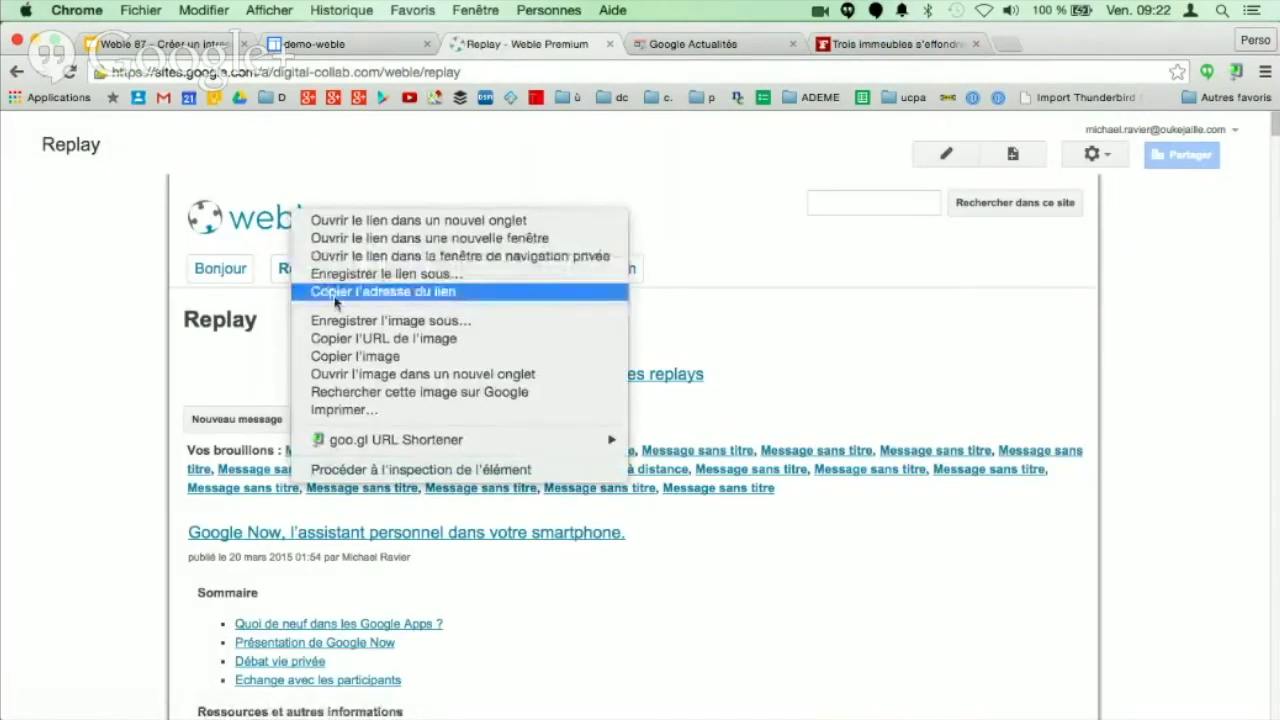
pyautogui.click(362, 321)
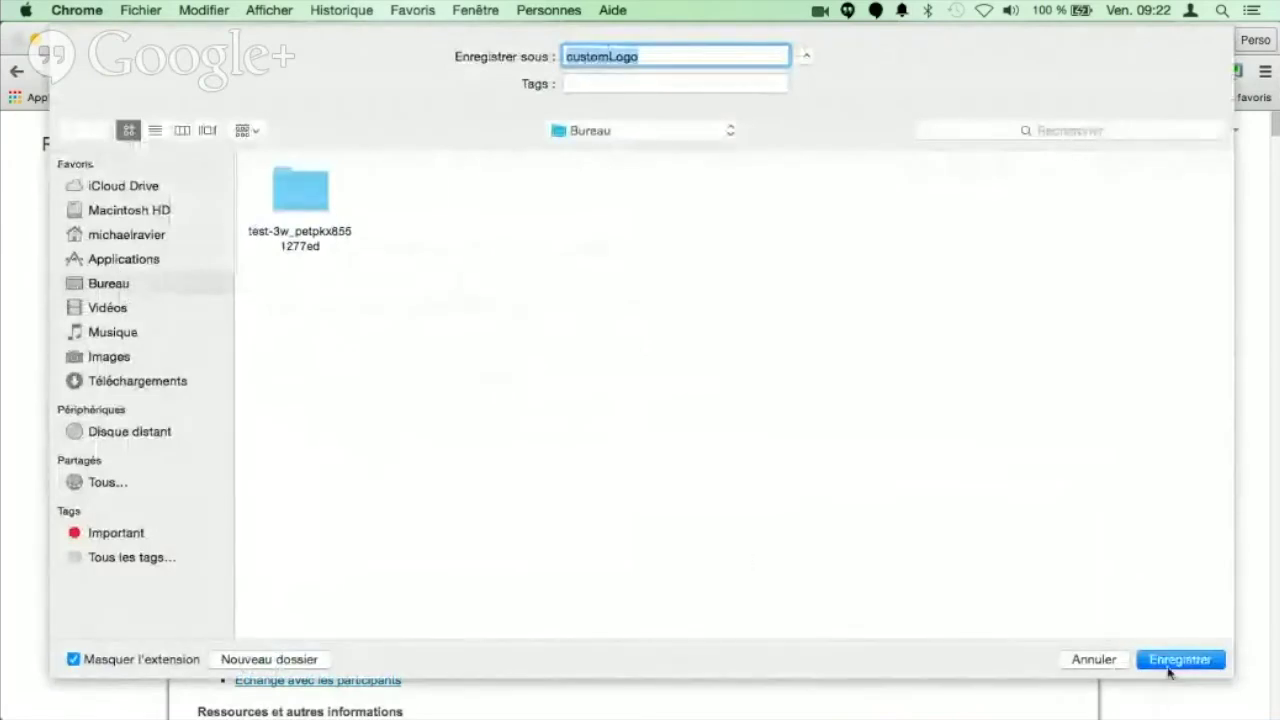
pyautogui.click(1168, 662)
# Step: Attach customLogo.png from the Bureau folder as the site header's logo and apply the header settings
pyautogui.click(330, 44)
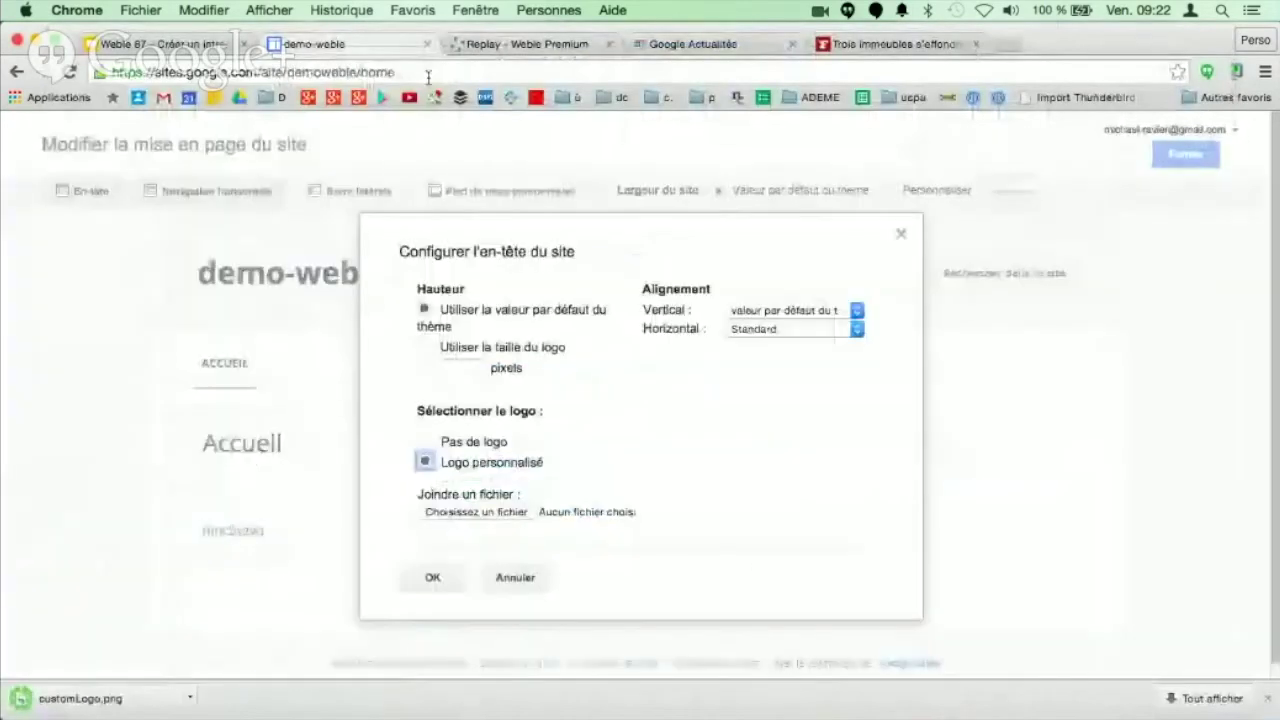
pyautogui.click(450, 512)
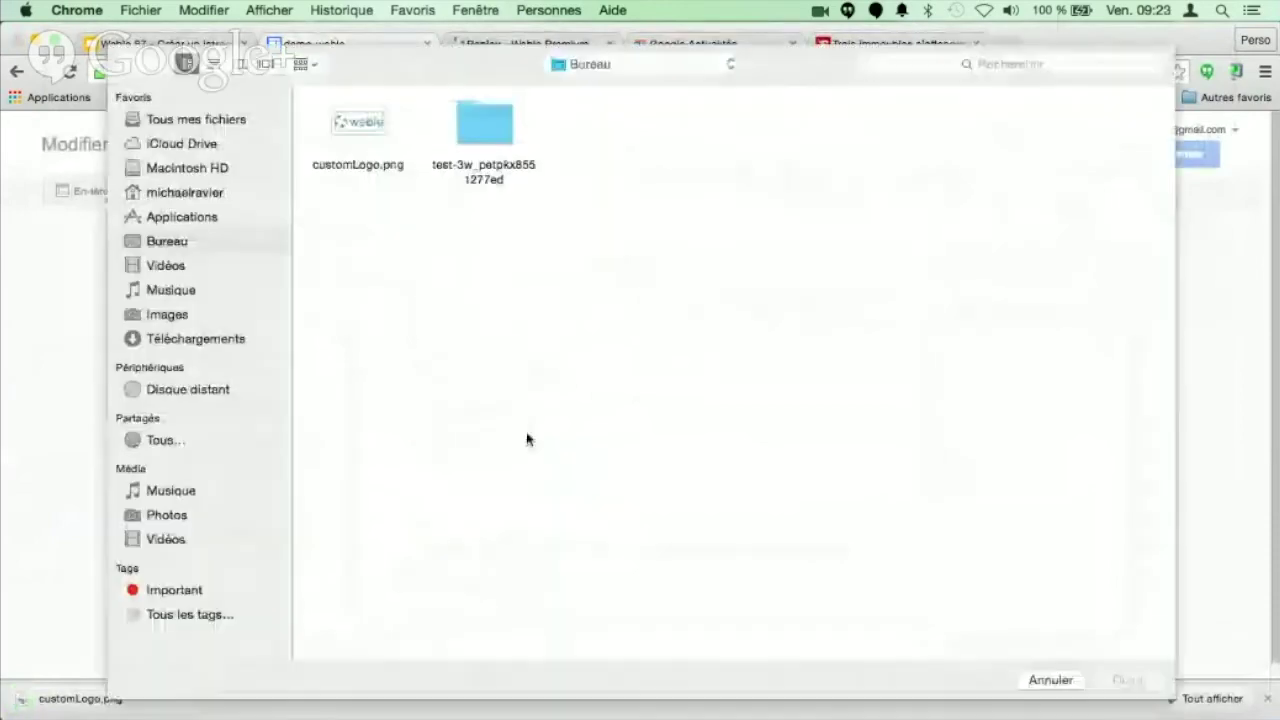
pyautogui.click(382, 128)
pyautogui.click(1120, 677)
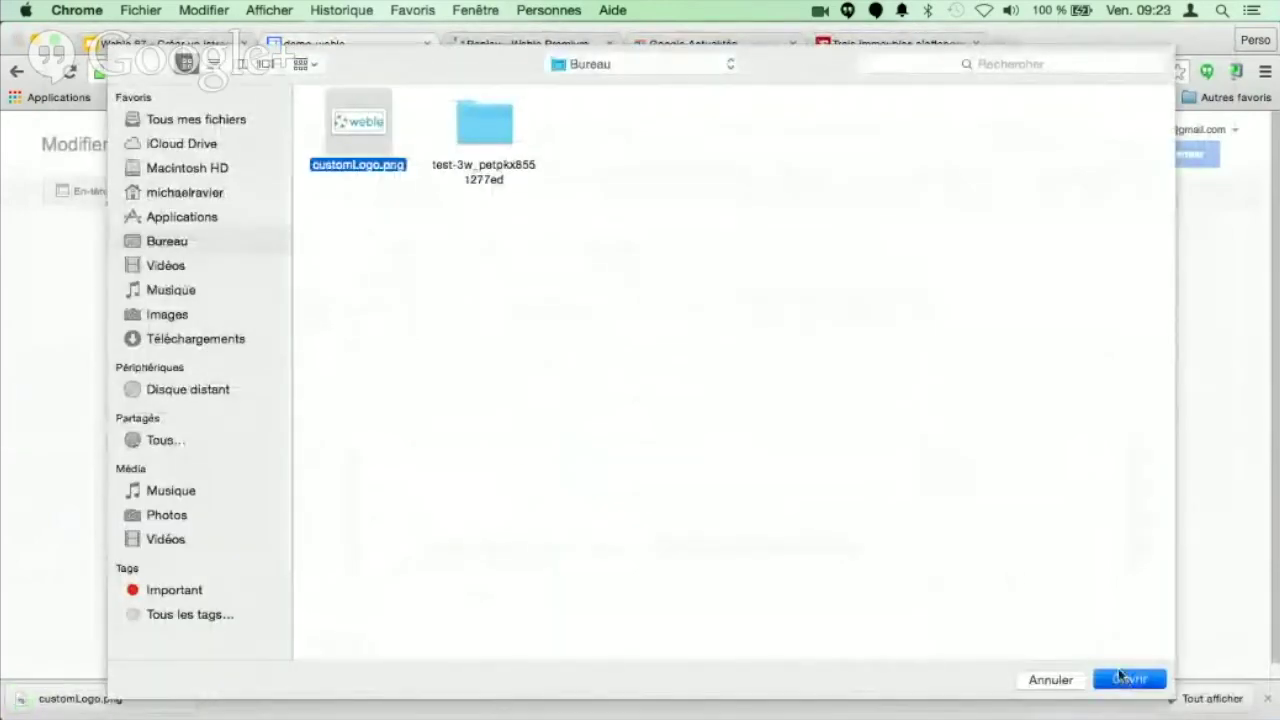
pyautogui.click(432, 576)
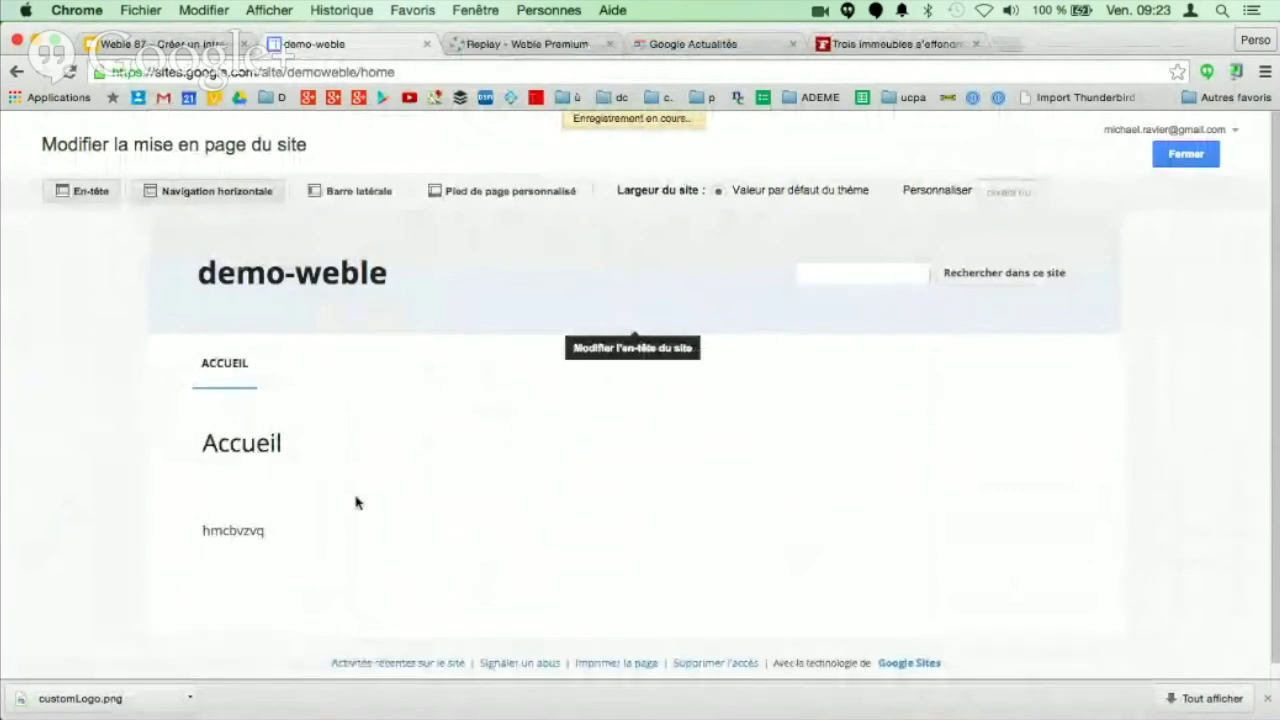
pyautogui.click(1186, 154)
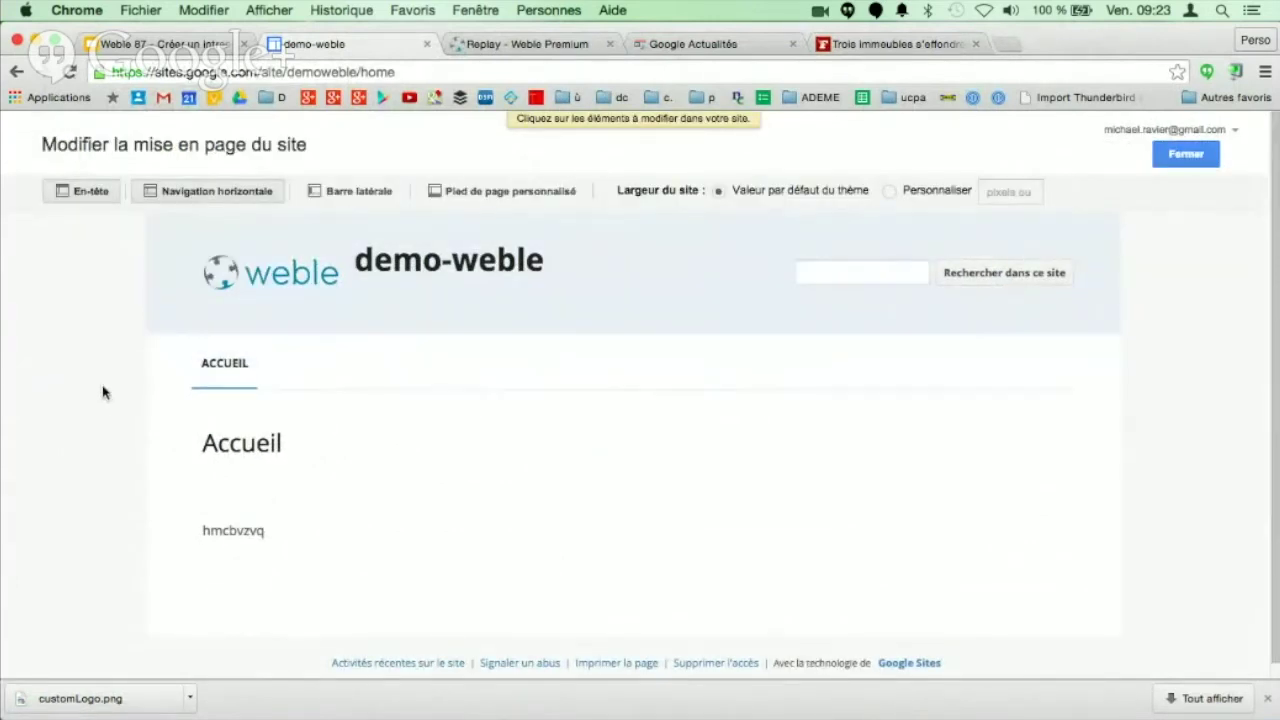
# Step: Add the blog and Documents pratiques pages to the horizontal navigation after Accueil
pyautogui.click(290, 371)
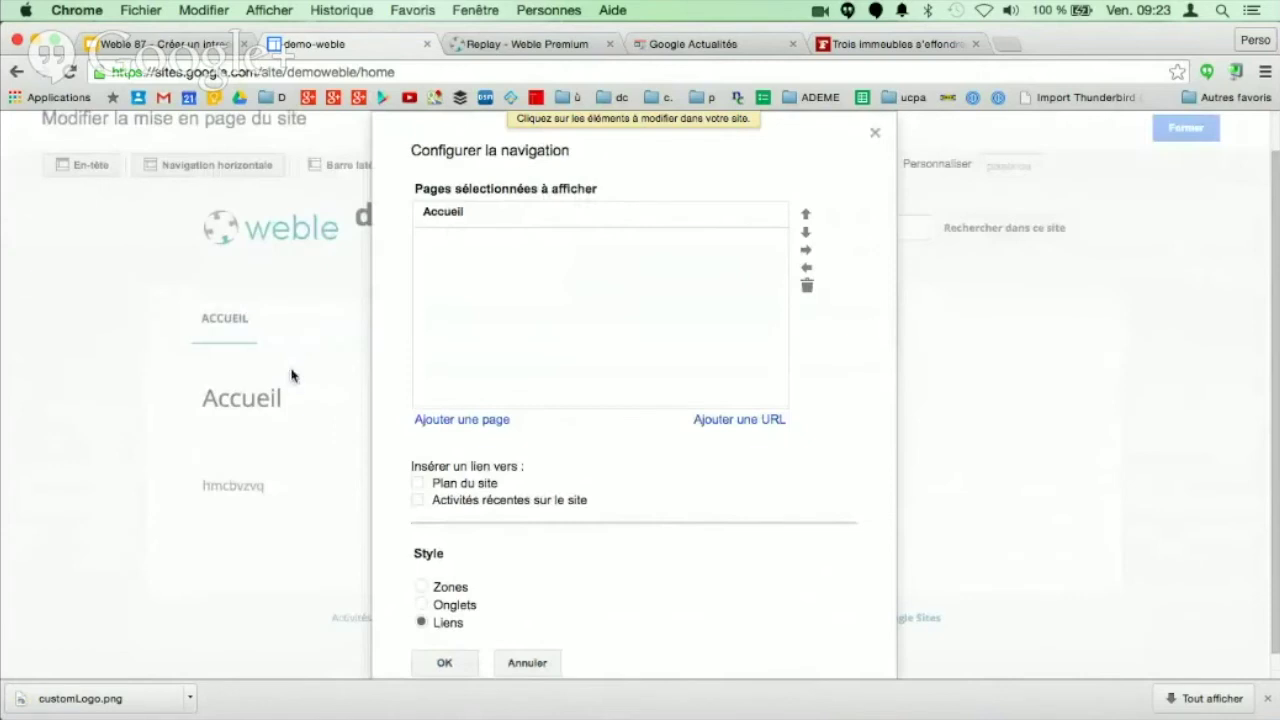
pyautogui.click(875, 134)
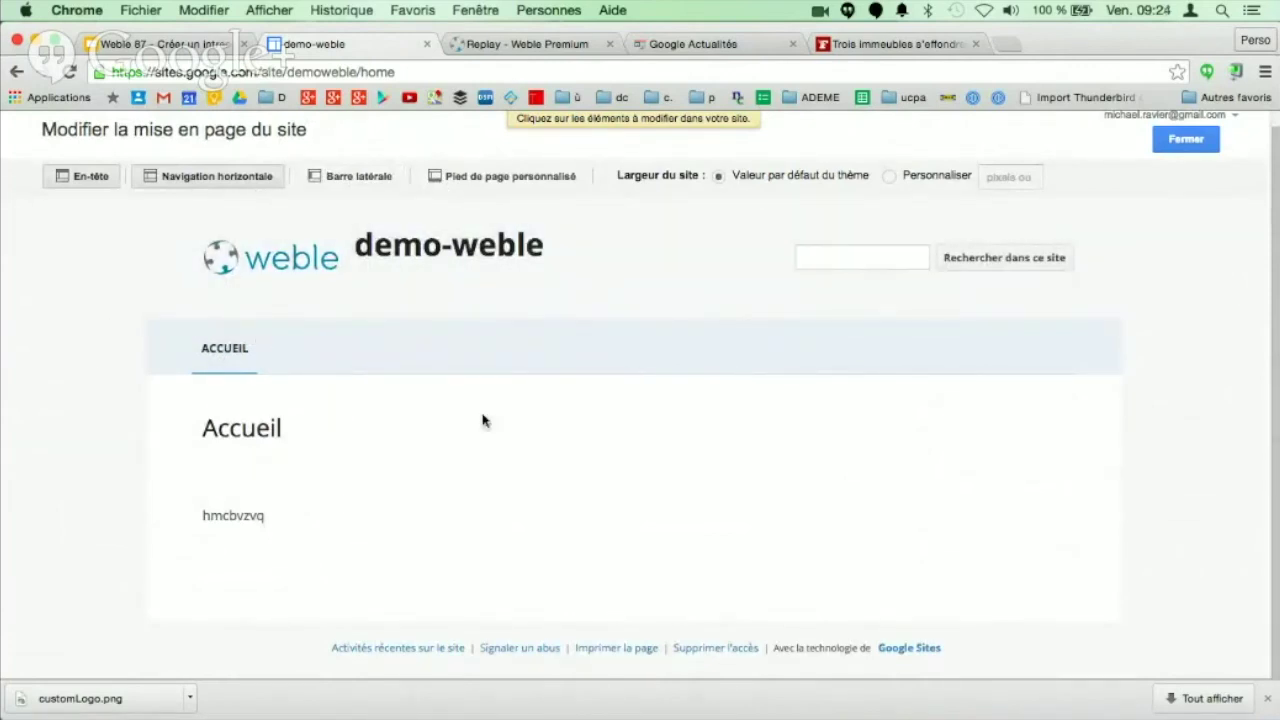
pyautogui.click(356, 366)
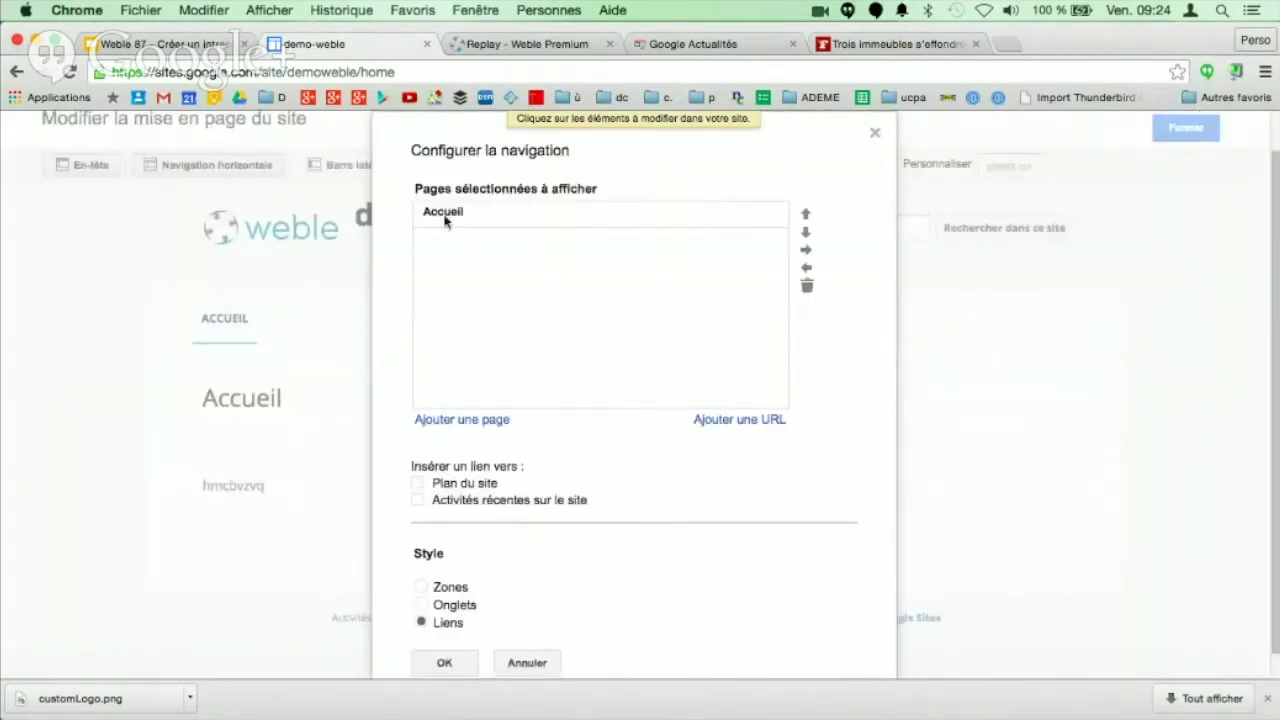
pyautogui.click(473, 421)
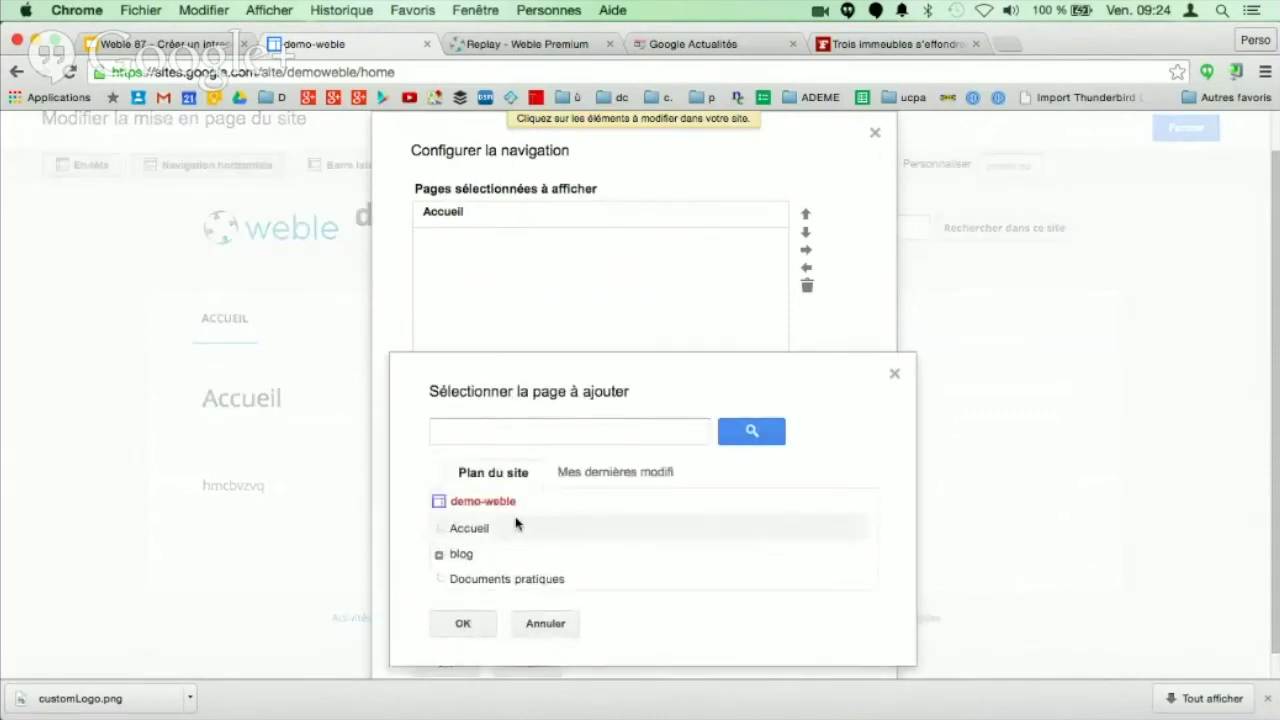
pyautogui.click(462, 554)
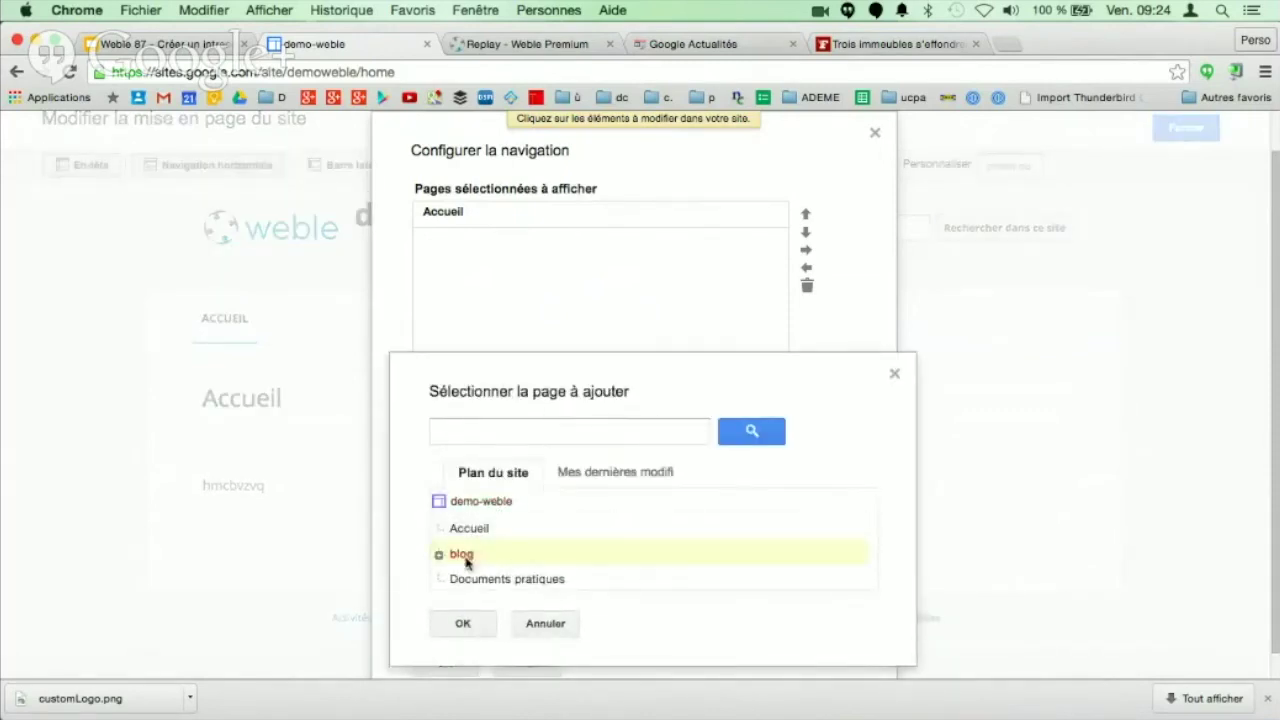
pyautogui.click(463, 624)
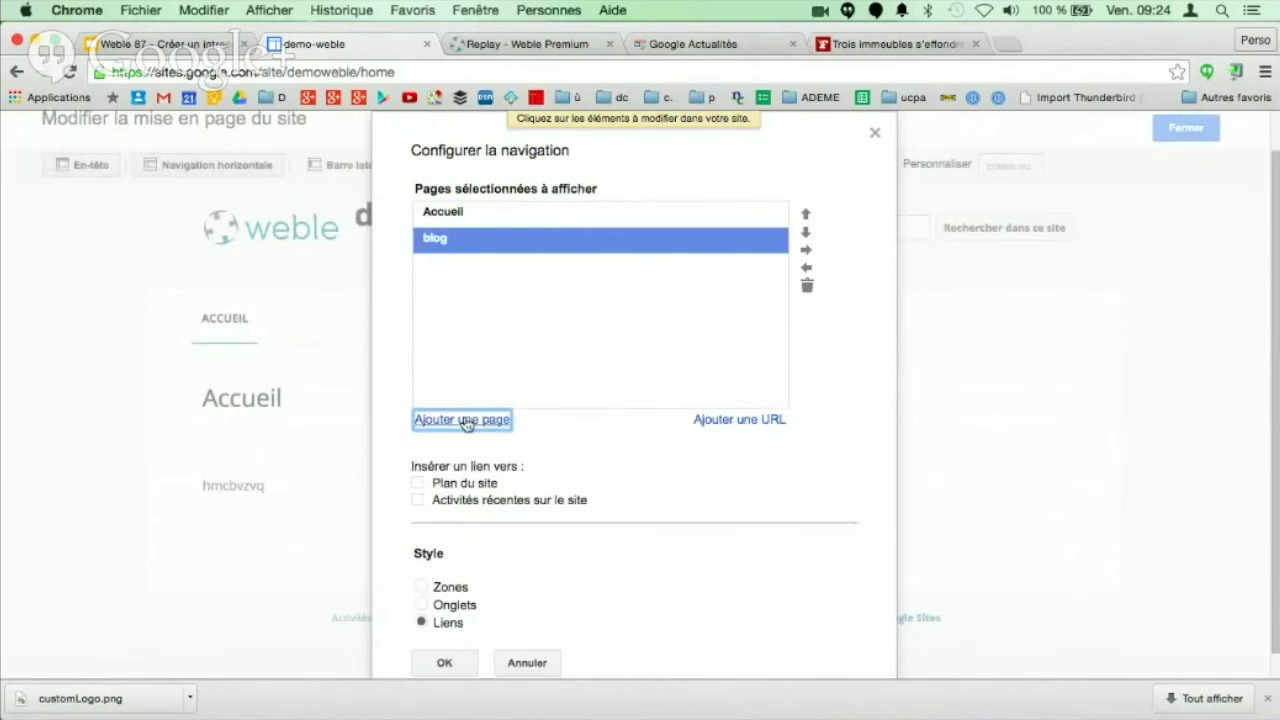
pyautogui.click(463, 420)
pyautogui.click(486, 580)
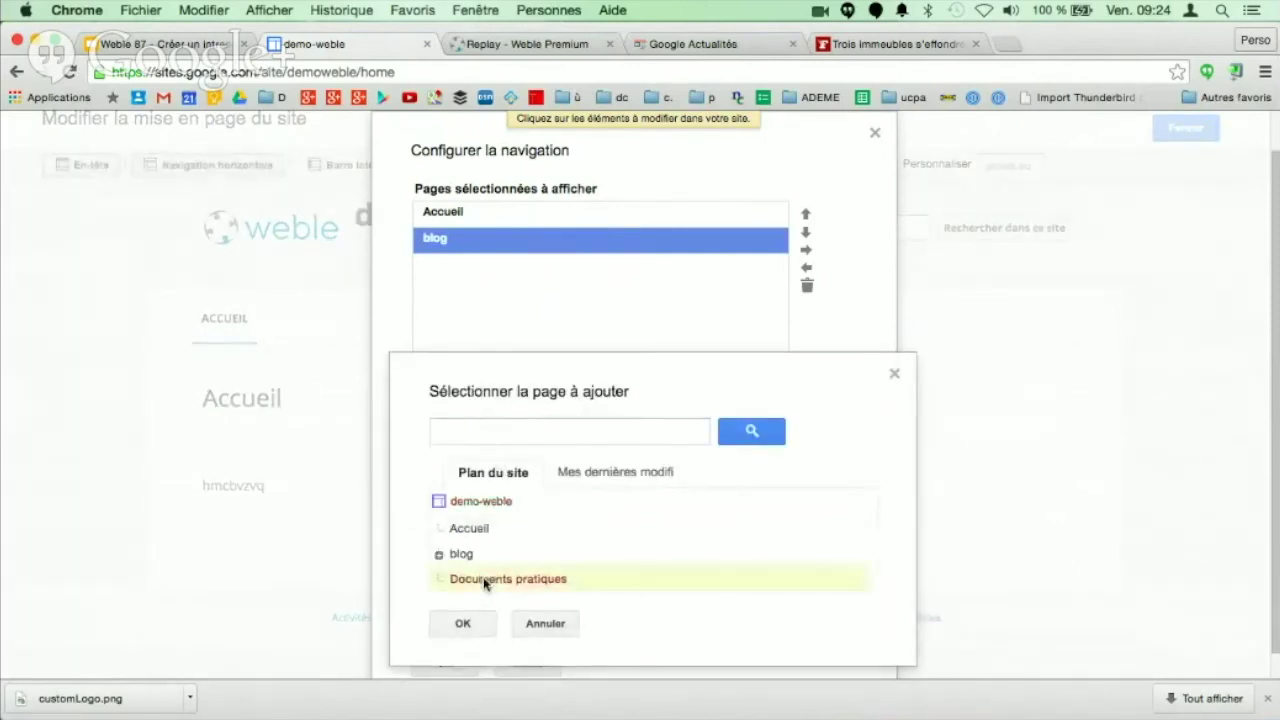
pyautogui.click(463, 624)
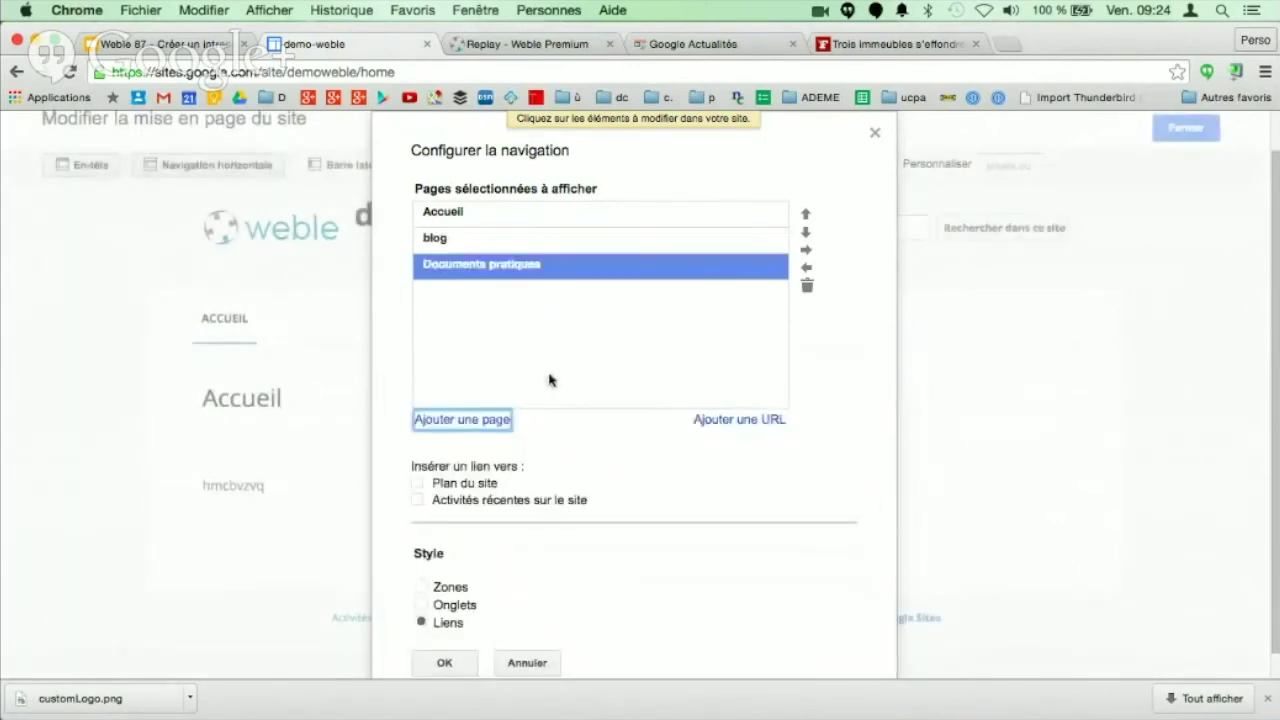
# Step: Insert the blog subpage "Mon premier article" directly after blog in the navigation's page list
pyautogui.click(436, 239)
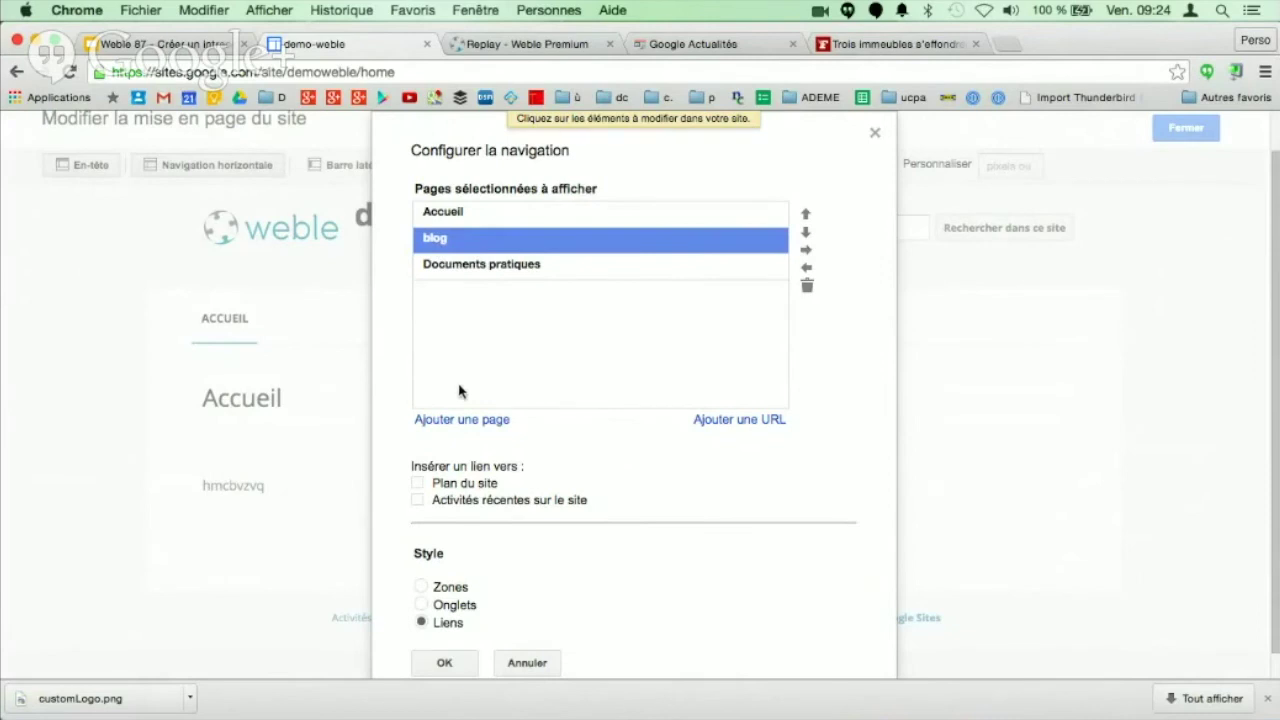
pyautogui.click(443, 427)
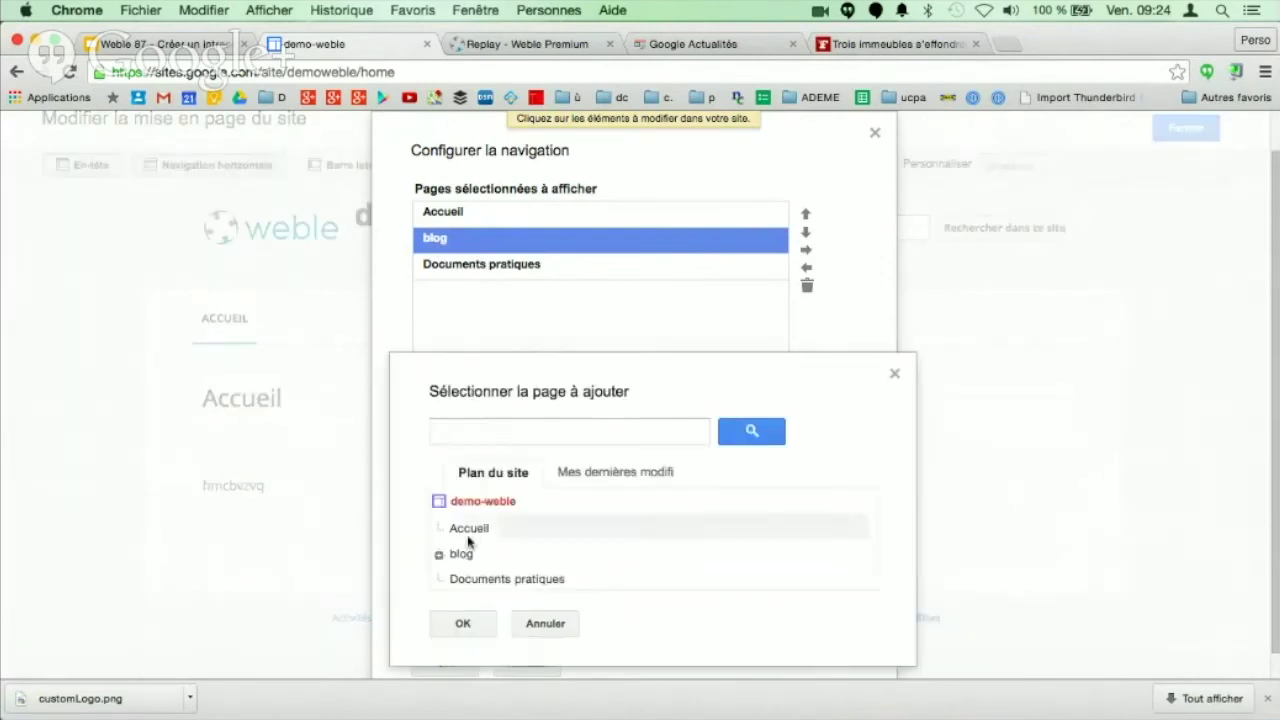
pyautogui.click(440, 556)
pyautogui.click(487, 580)
pyautogui.click(462, 648)
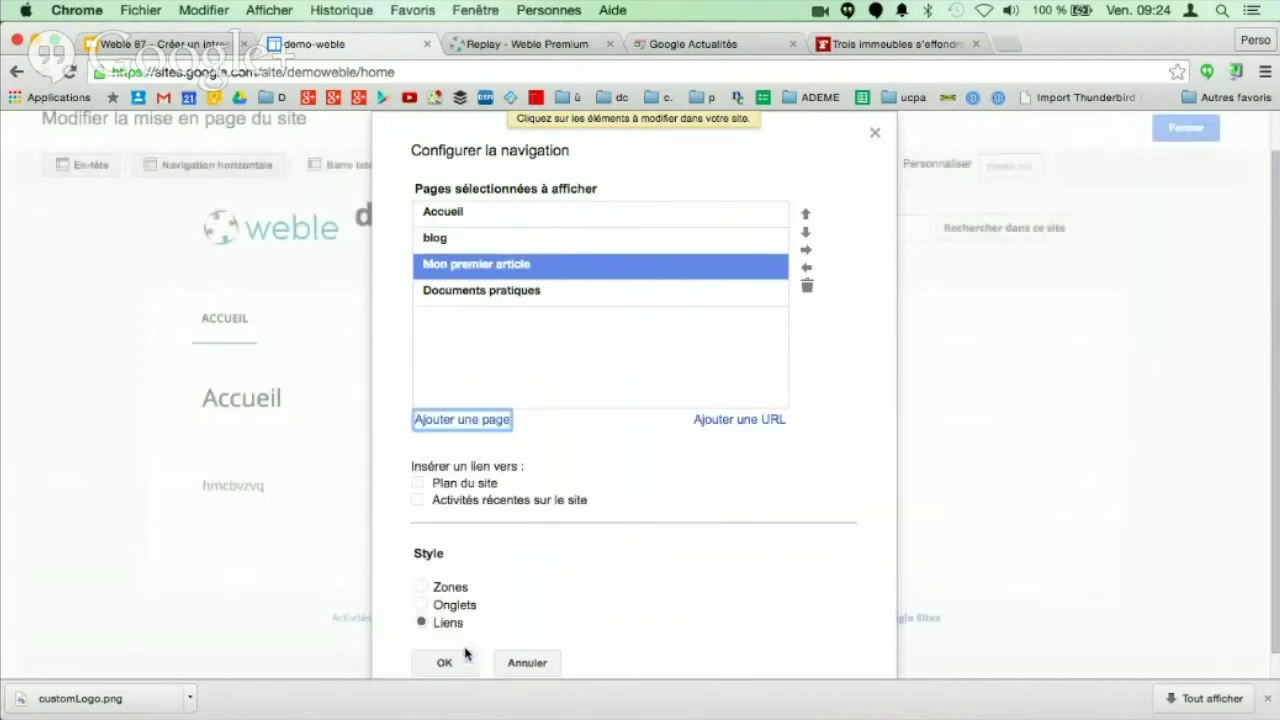
# Step: Nest "Mon premier article" under blog in the horizontal navigation, apply the navigation settings and close the site layout editor
pyautogui.click(506, 271)
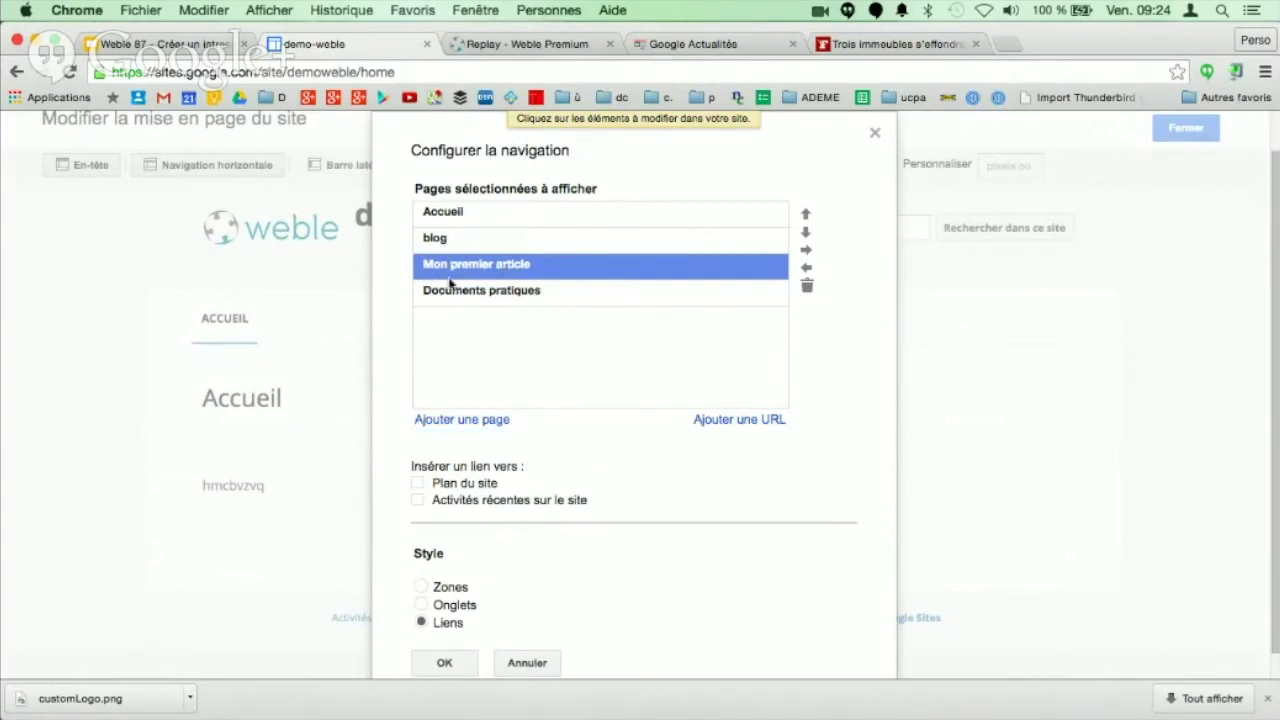
pyautogui.click(806, 251)
pyautogui.click(446, 240)
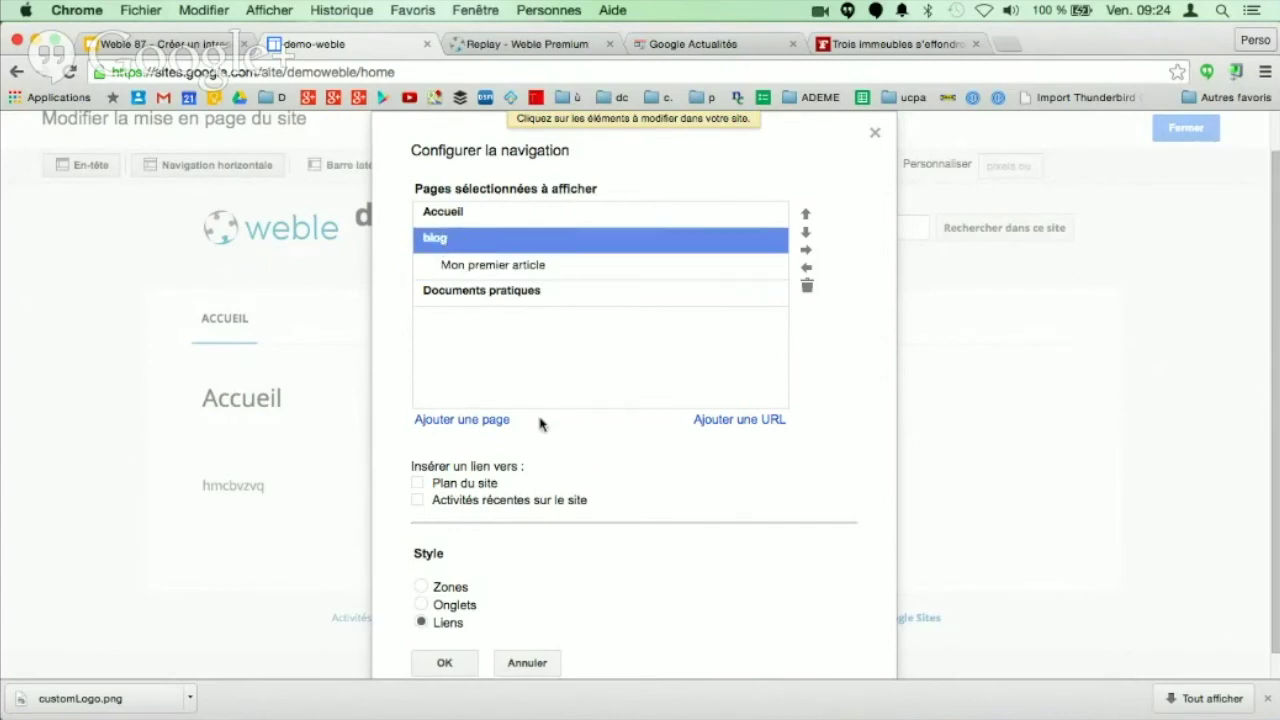
pyautogui.scroll(-1, 540, 406)
pyautogui.click(444, 638)
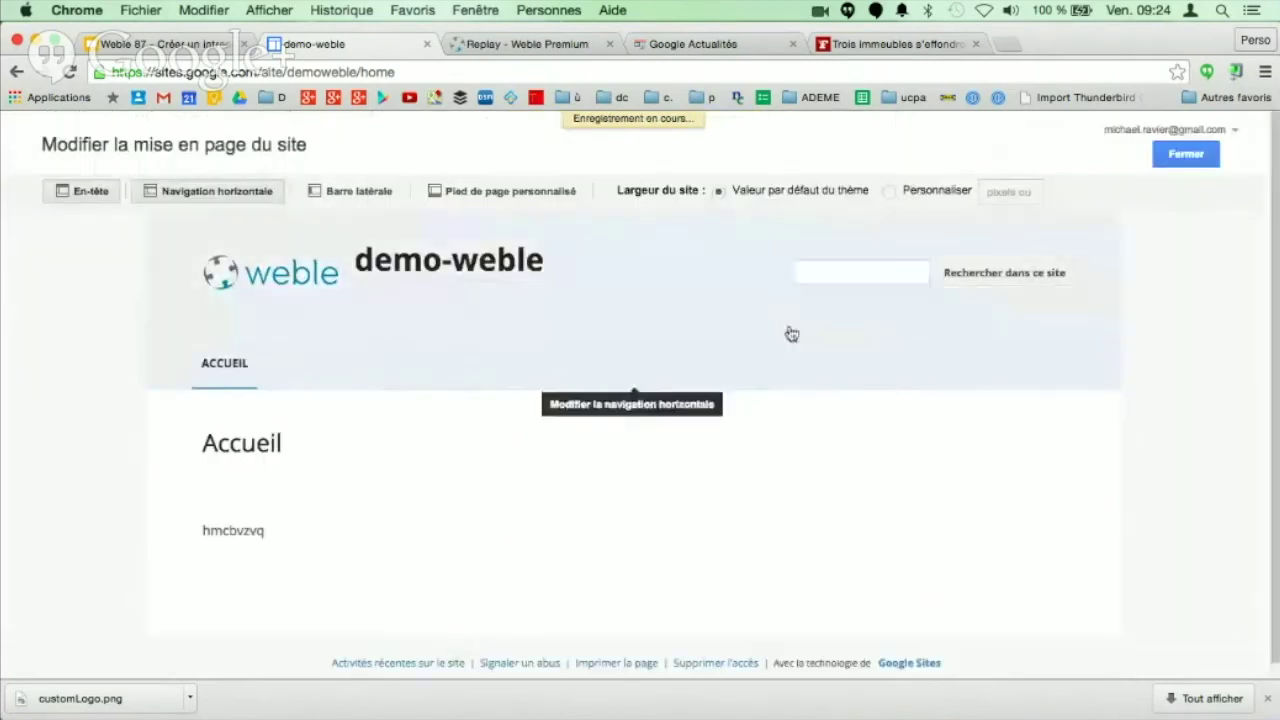
pyautogui.click(1185, 155)
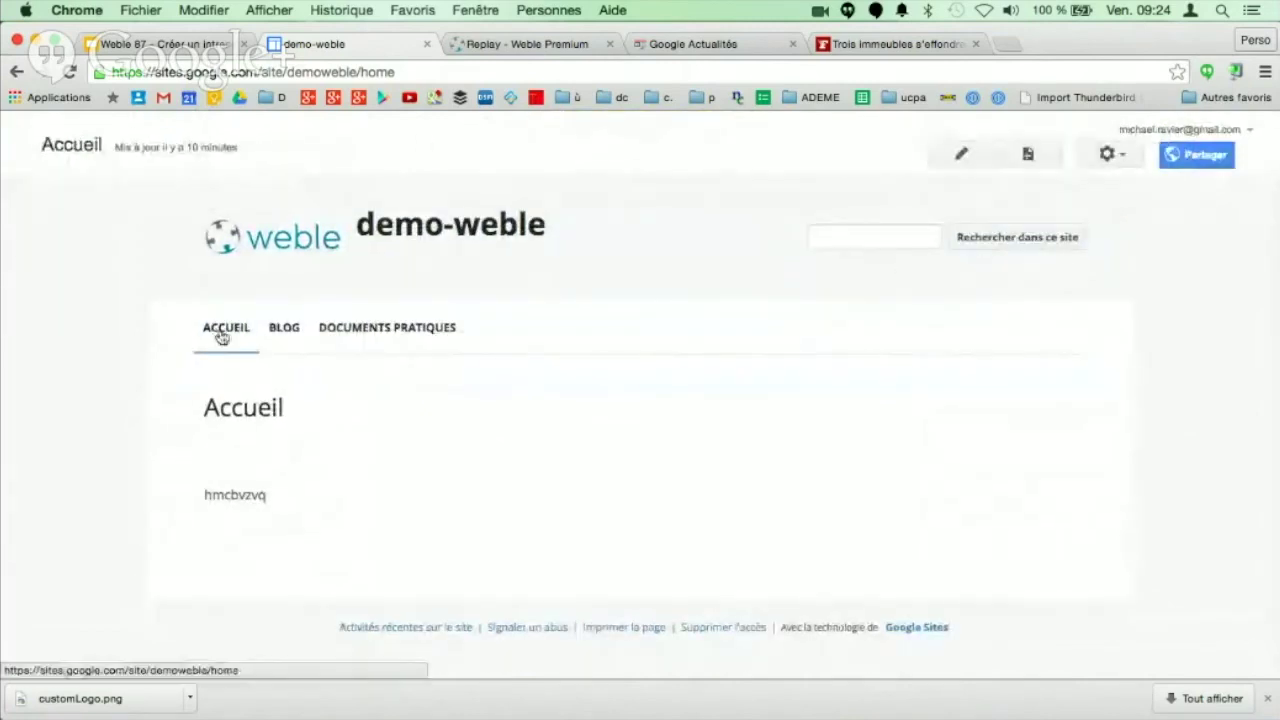
# Step: Check the horizontal navigation by visiting Documents pratiques and the "Mon premier article" entry under Blog
pyautogui.click(370, 334)
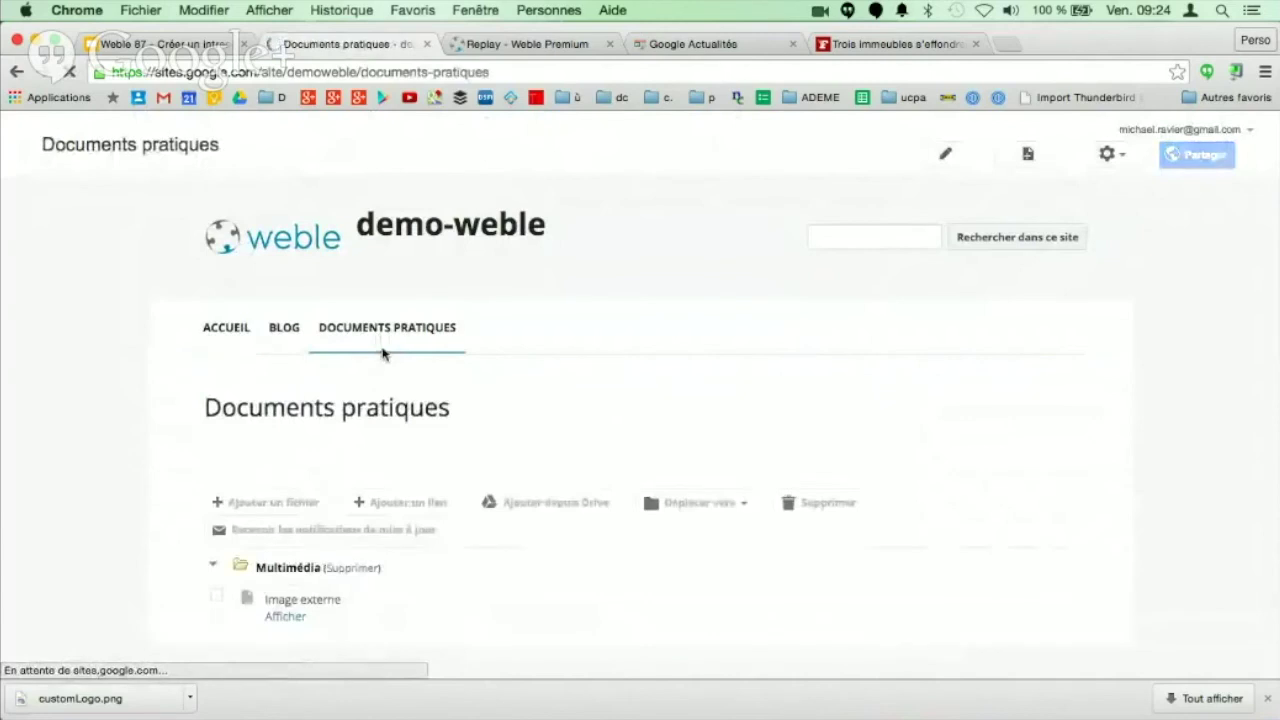
pyautogui.moveTo(276, 326)
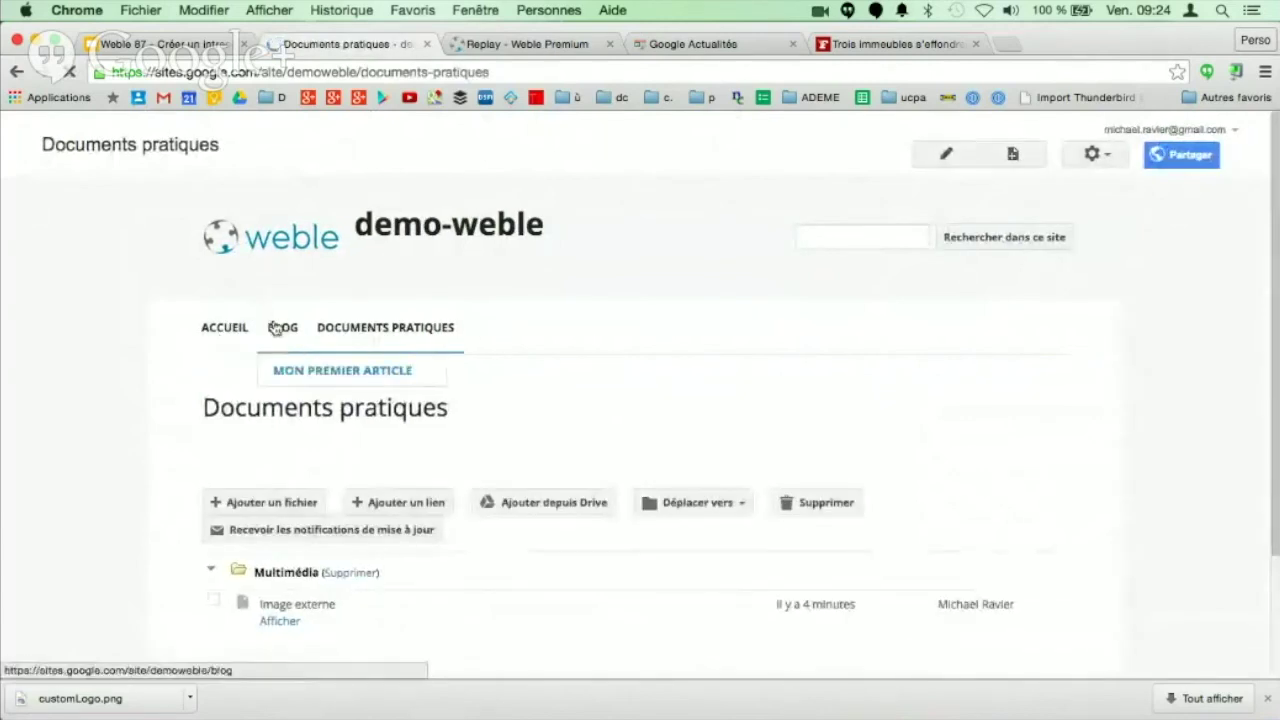
pyautogui.click(295, 372)
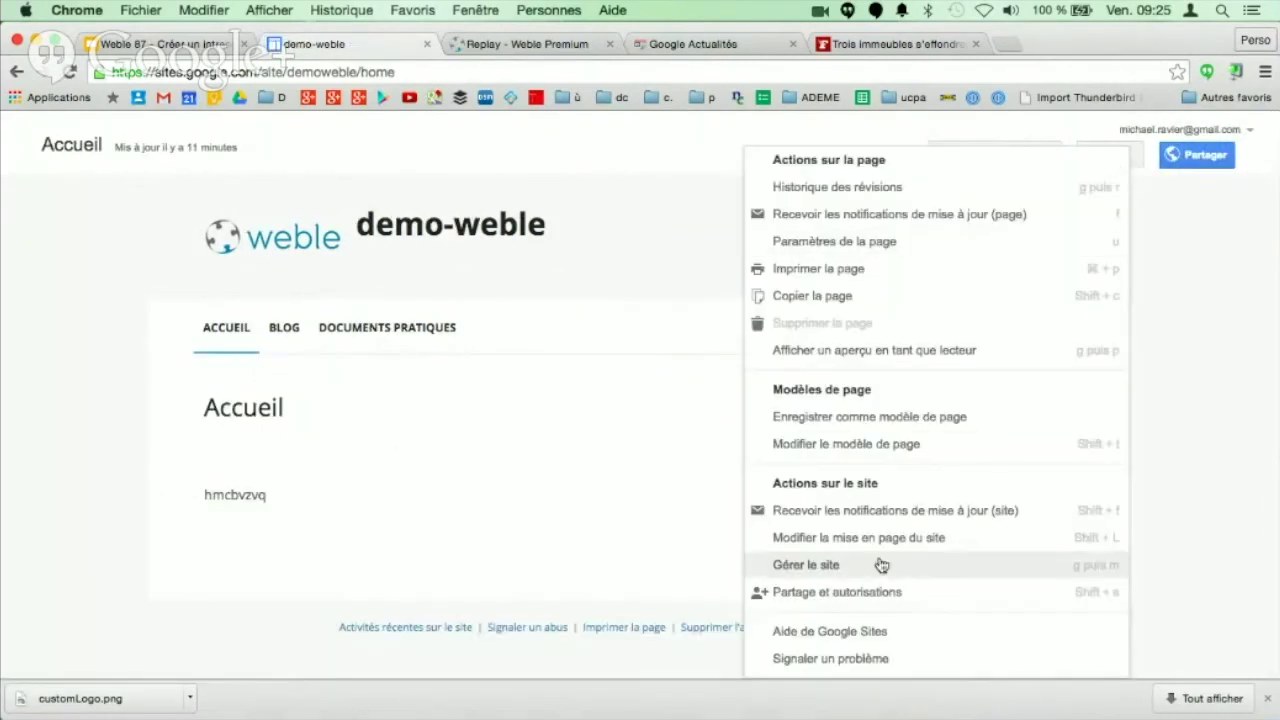
# Step: In the site's general management settings, turn off displaying the site name at the top of pages and save
pyautogui.click(826, 567)
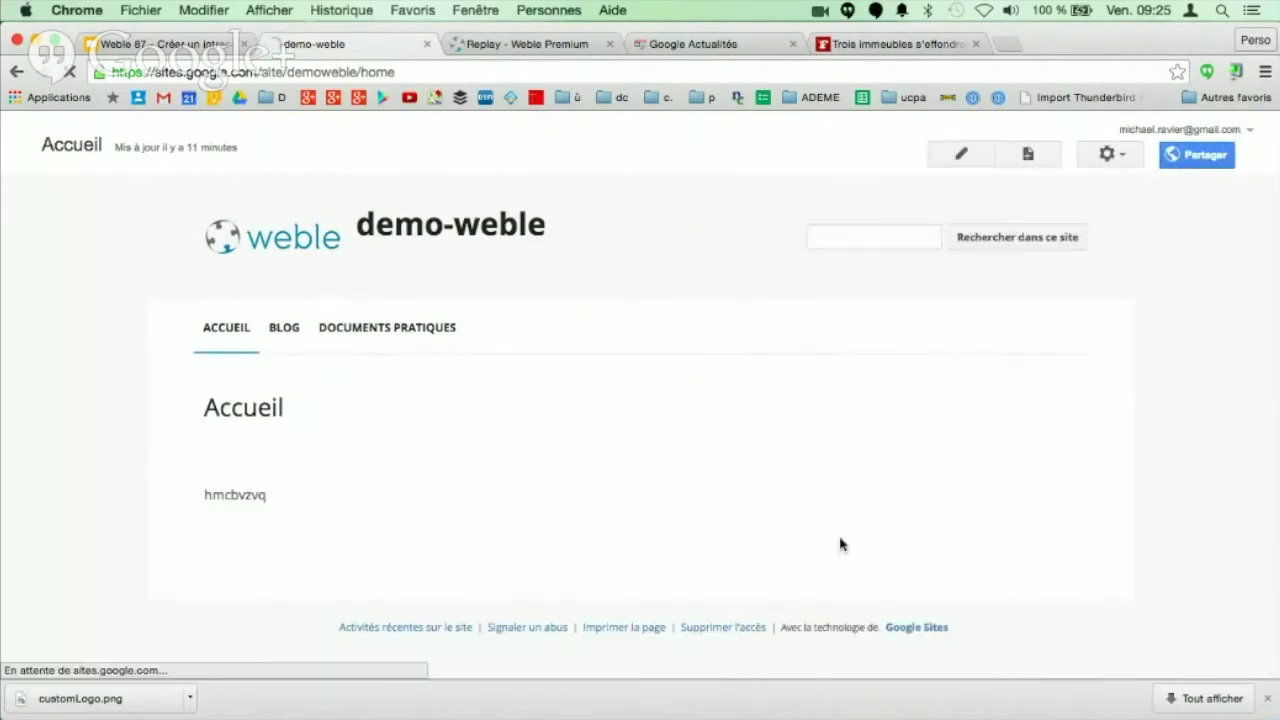
pyautogui.click(495, 288)
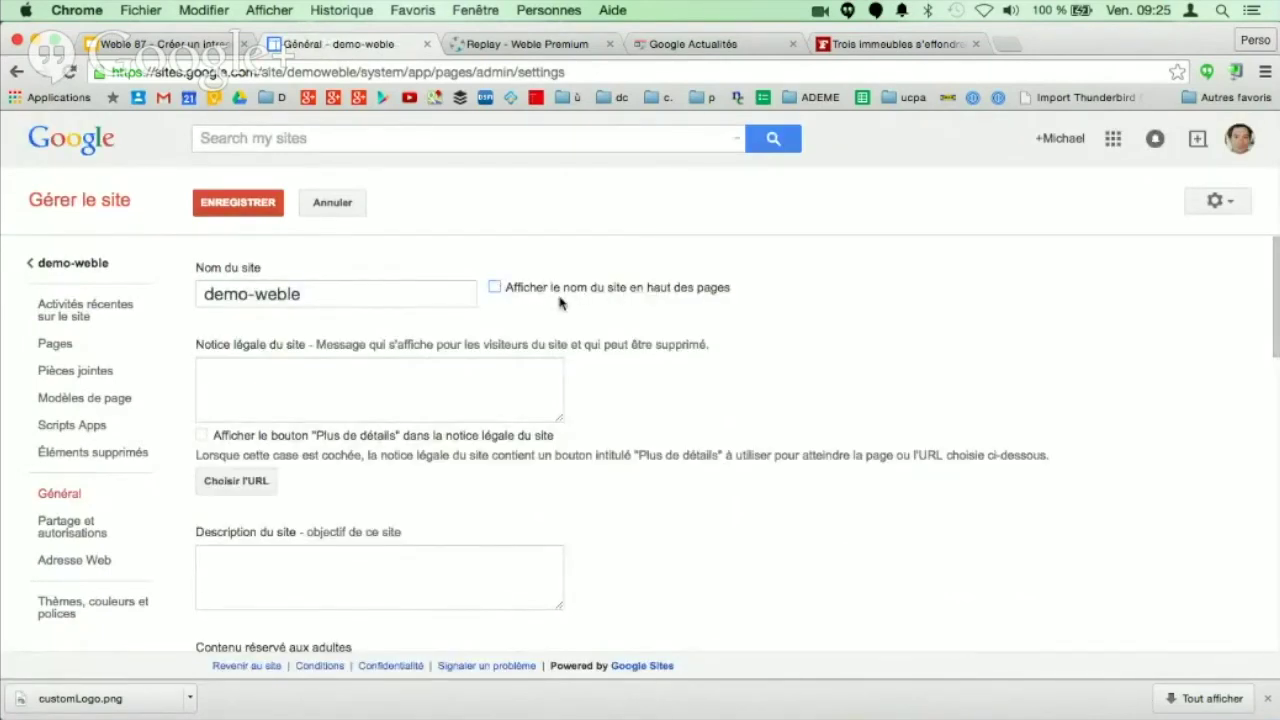
pyautogui.scroll(-10, 458, 342)
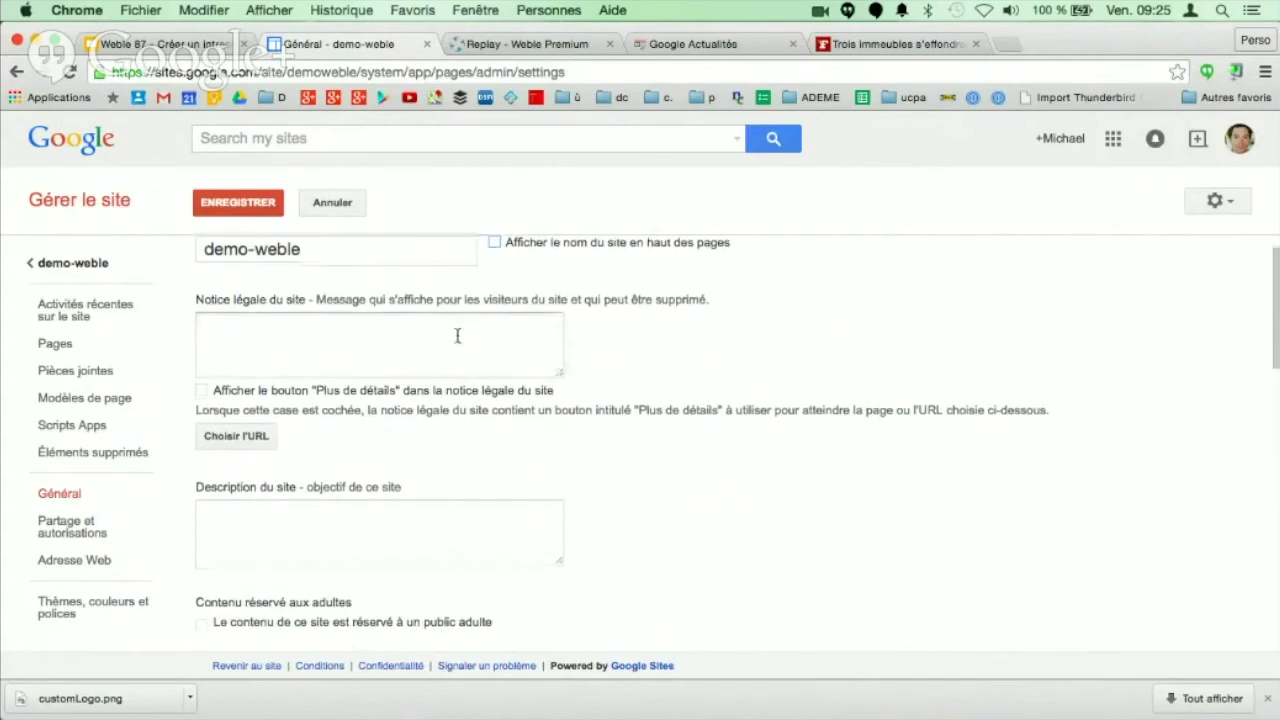
pyautogui.scroll(-5, 434, 356)
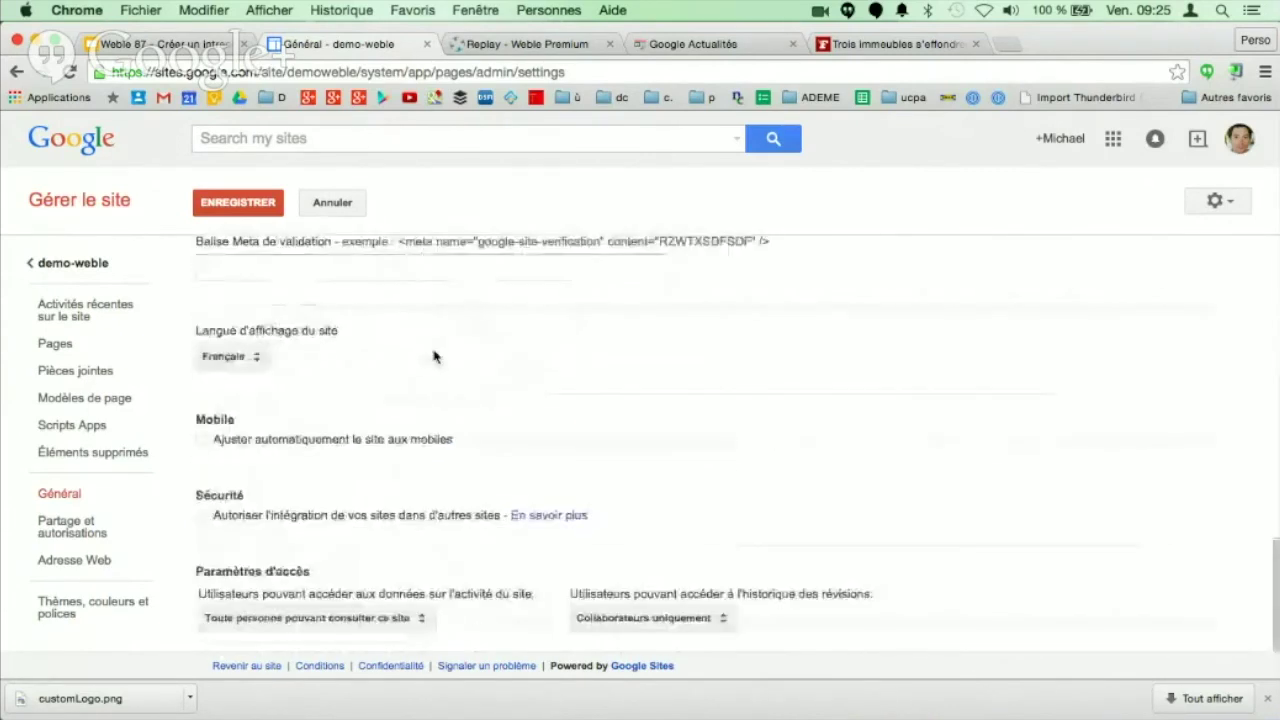
pyautogui.scroll(15, 429, 390)
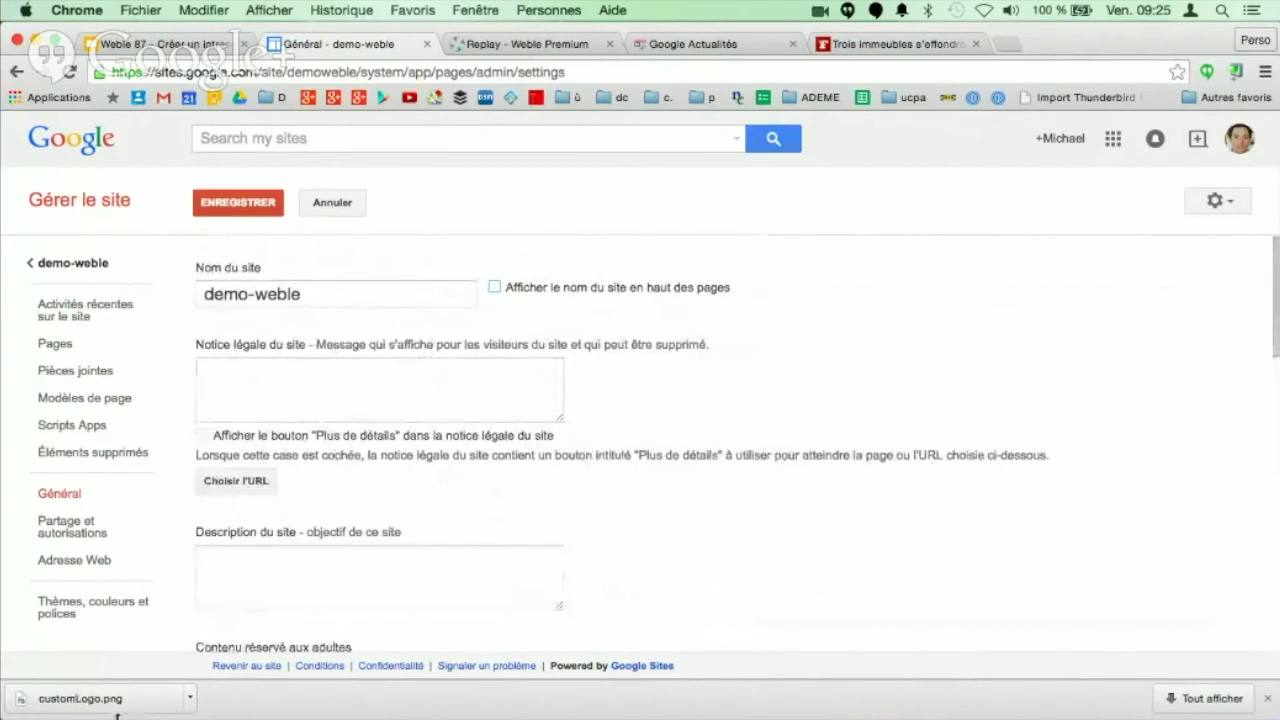
pyautogui.click(96, 609)
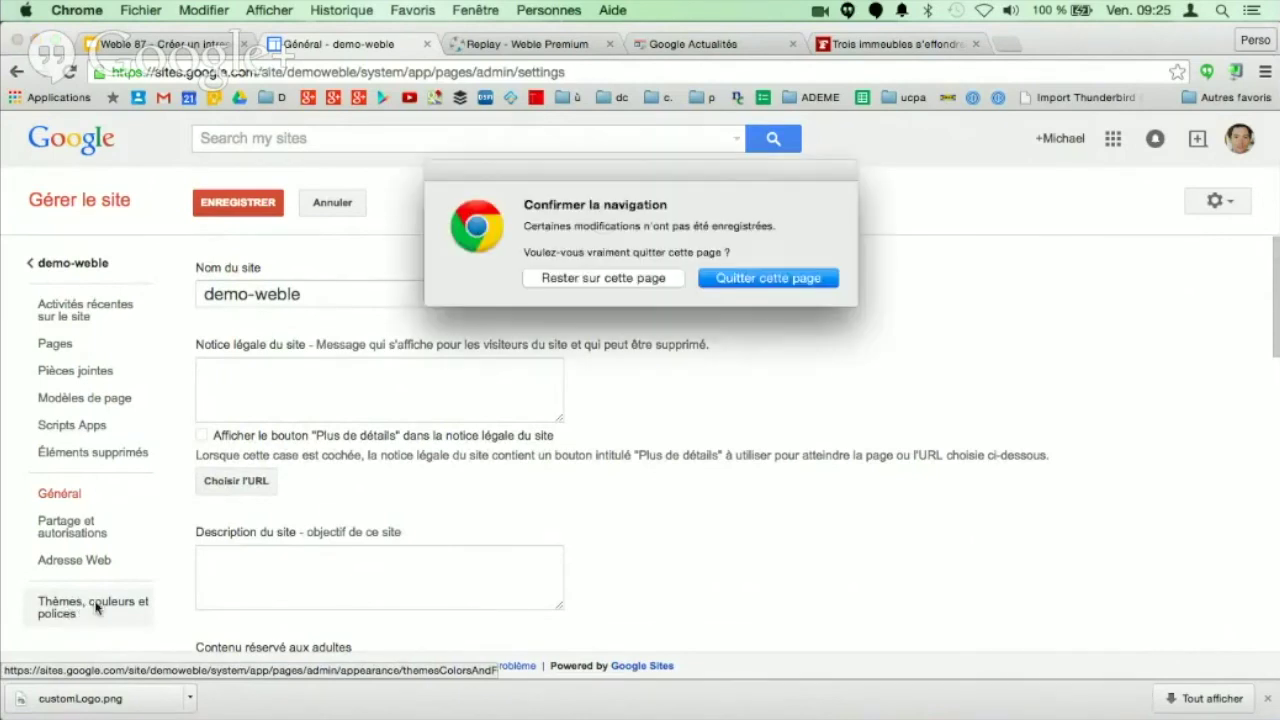
pyautogui.click(583, 284)
pyautogui.click(274, 212)
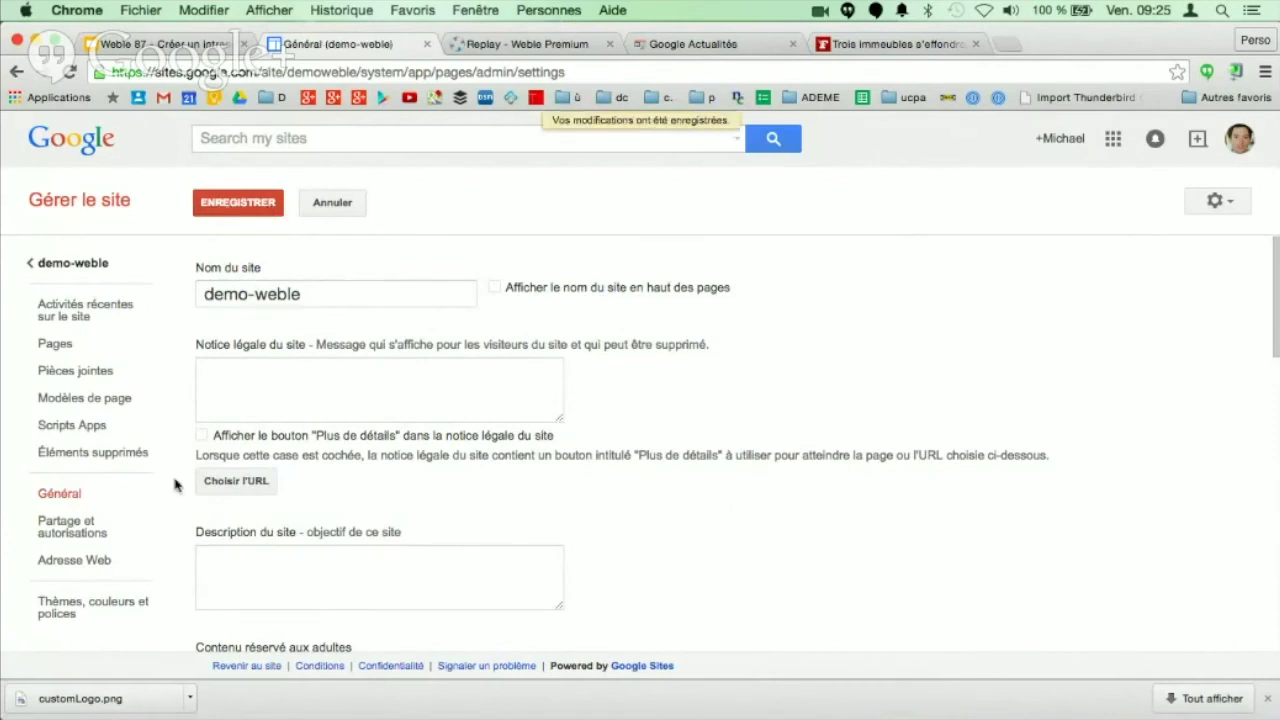
# Step: In the site's themes, colours and fonts settings, set the entire page's background colour to light blue
pyautogui.click(88, 610)
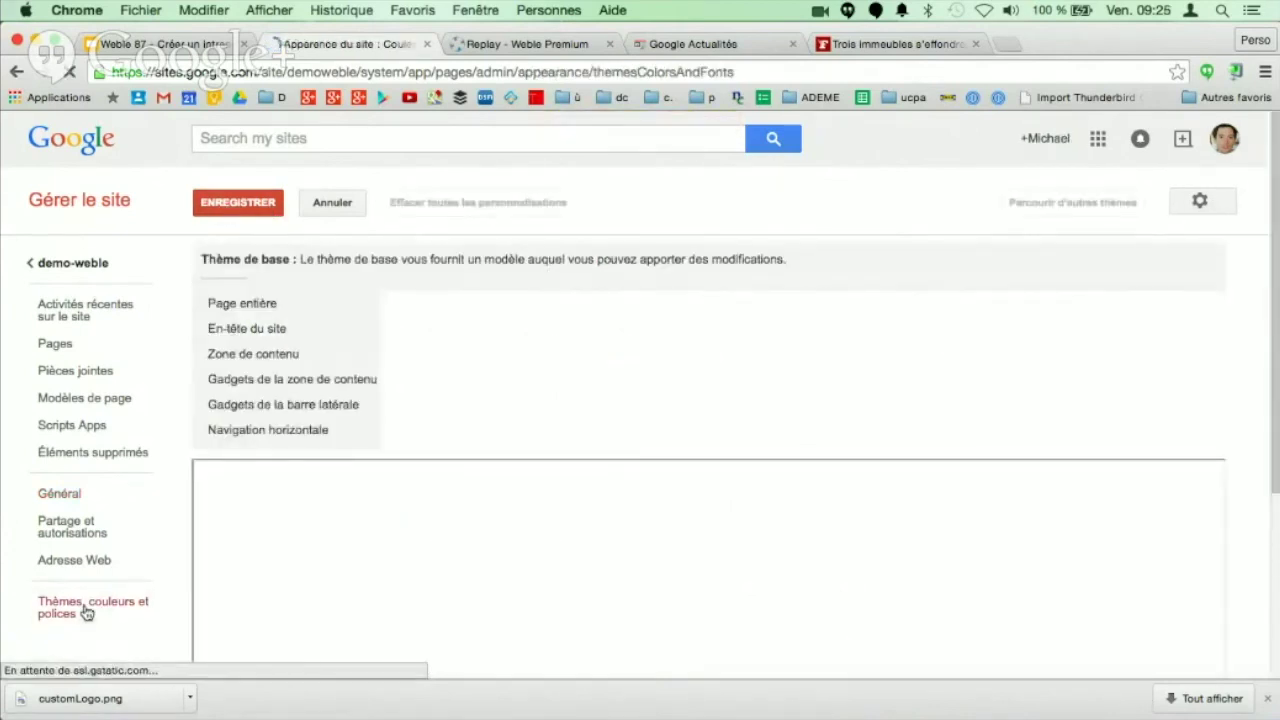
pyautogui.scroll(-5, 88, 612)
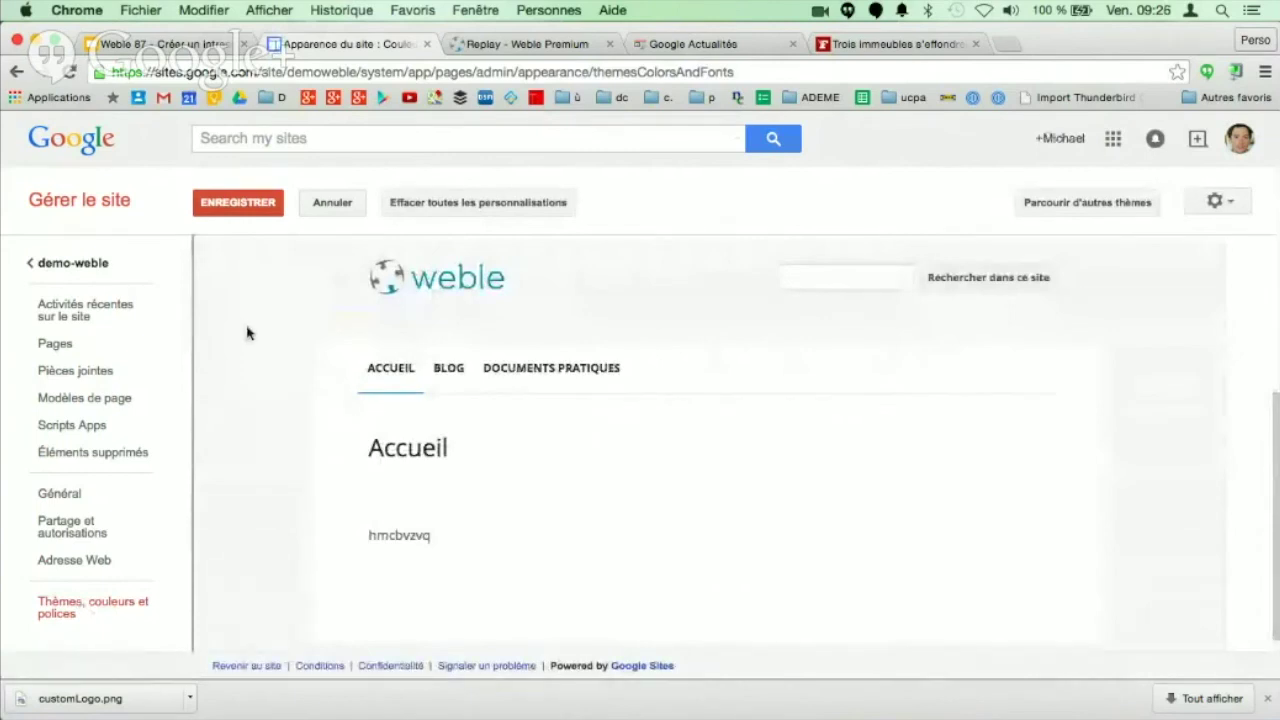
pyautogui.scroll(3, 246, 328)
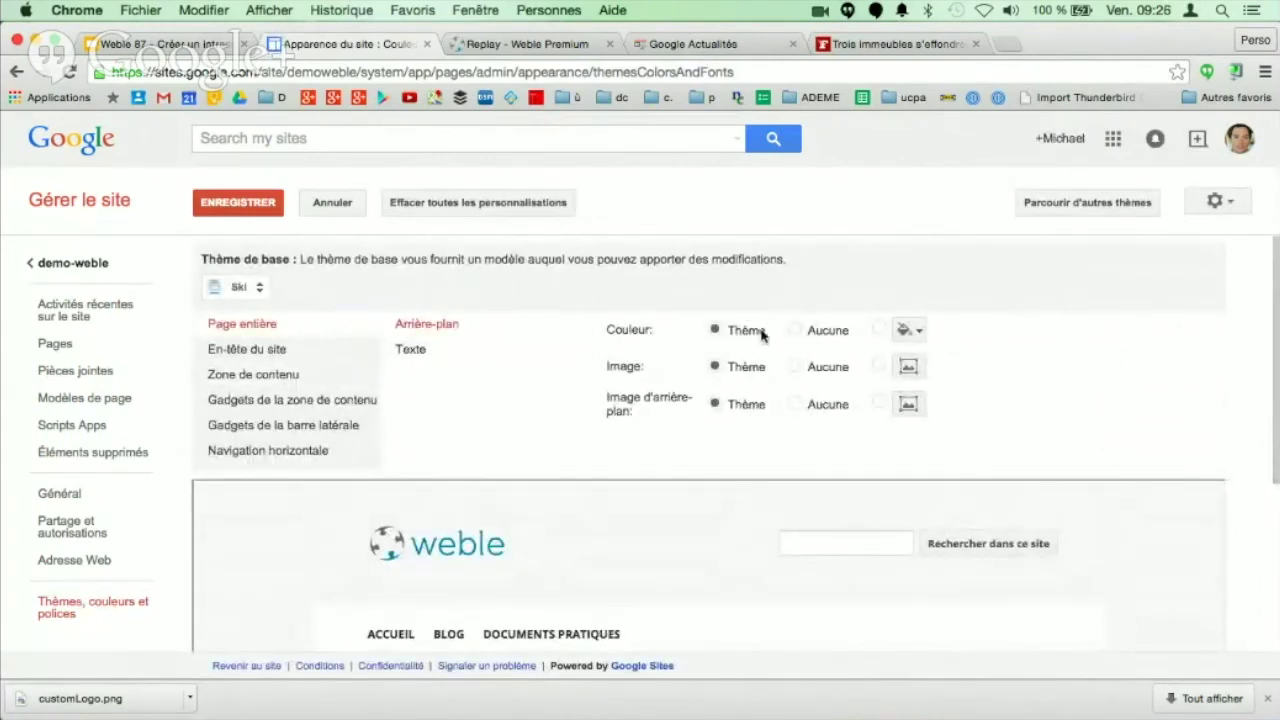
pyautogui.click(910, 331)
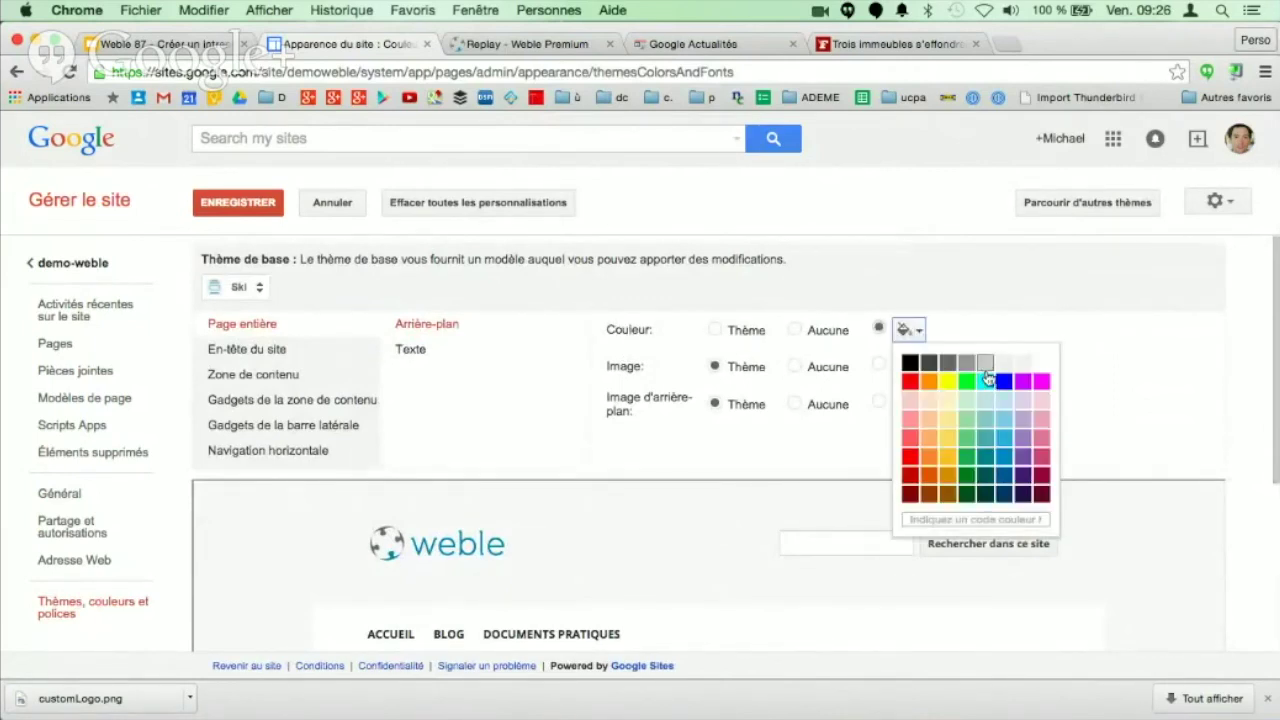
pyautogui.click(1001, 423)
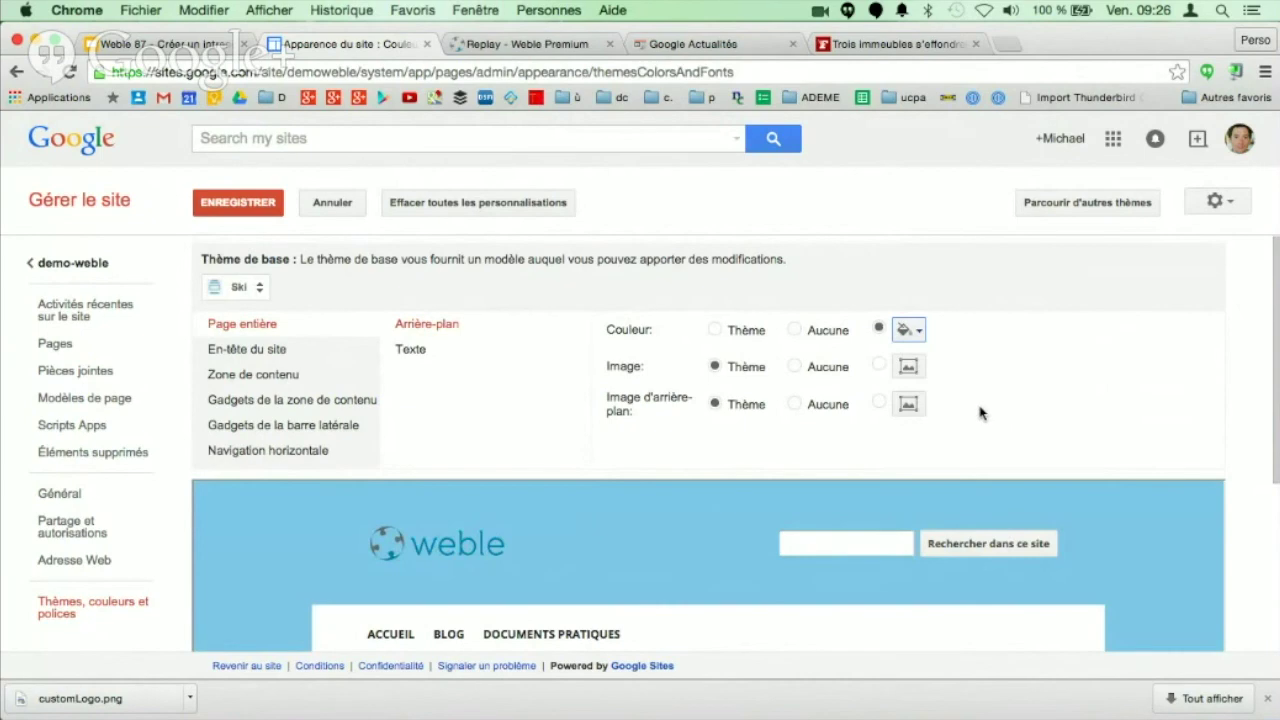
pyautogui.scroll(-5, 980, 412)
pyautogui.scroll(3, 974, 320)
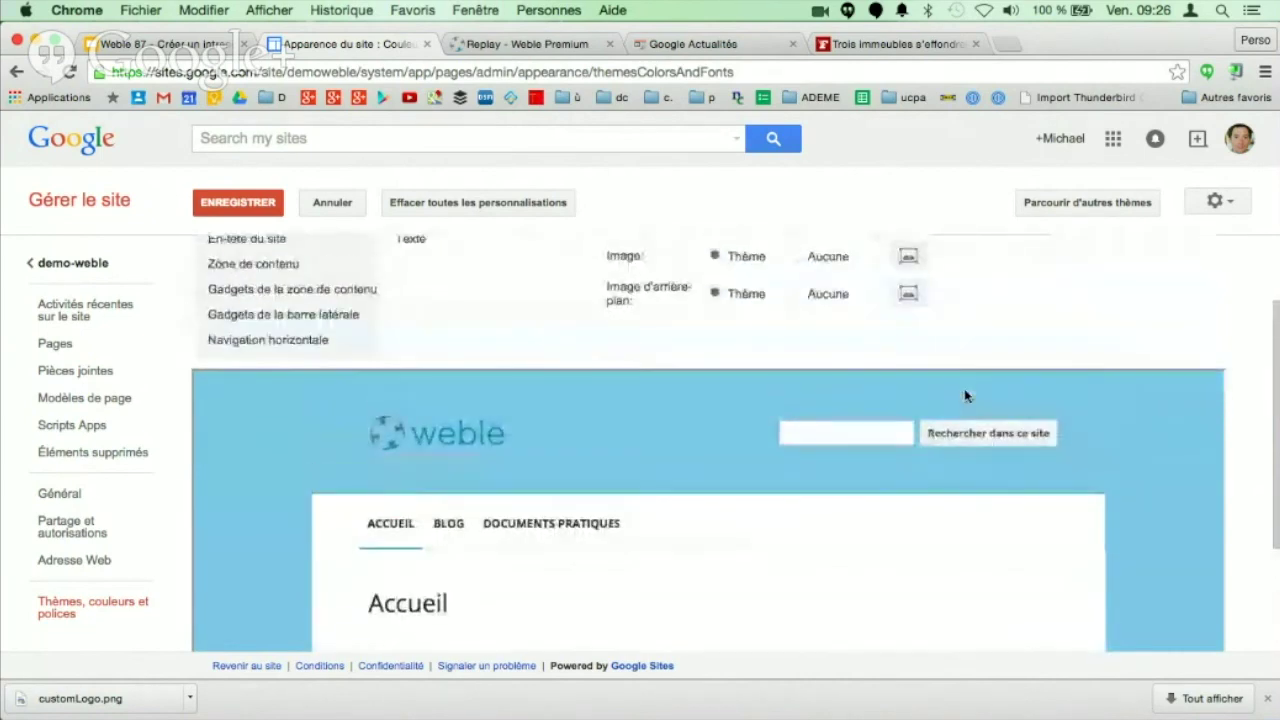
pyautogui.scroll(2, 960, 390)
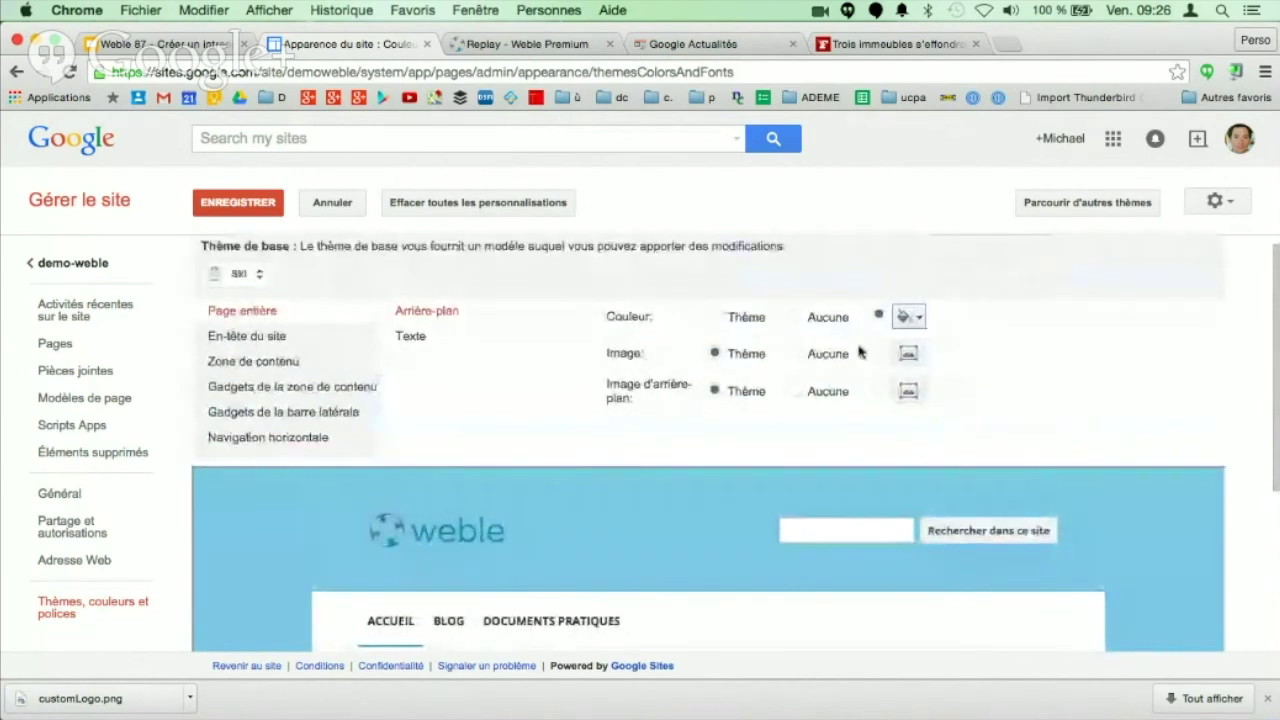
# Step: Set the entire page's text colour to teal and check it in the site preview
pyautogui.click(415, 338)
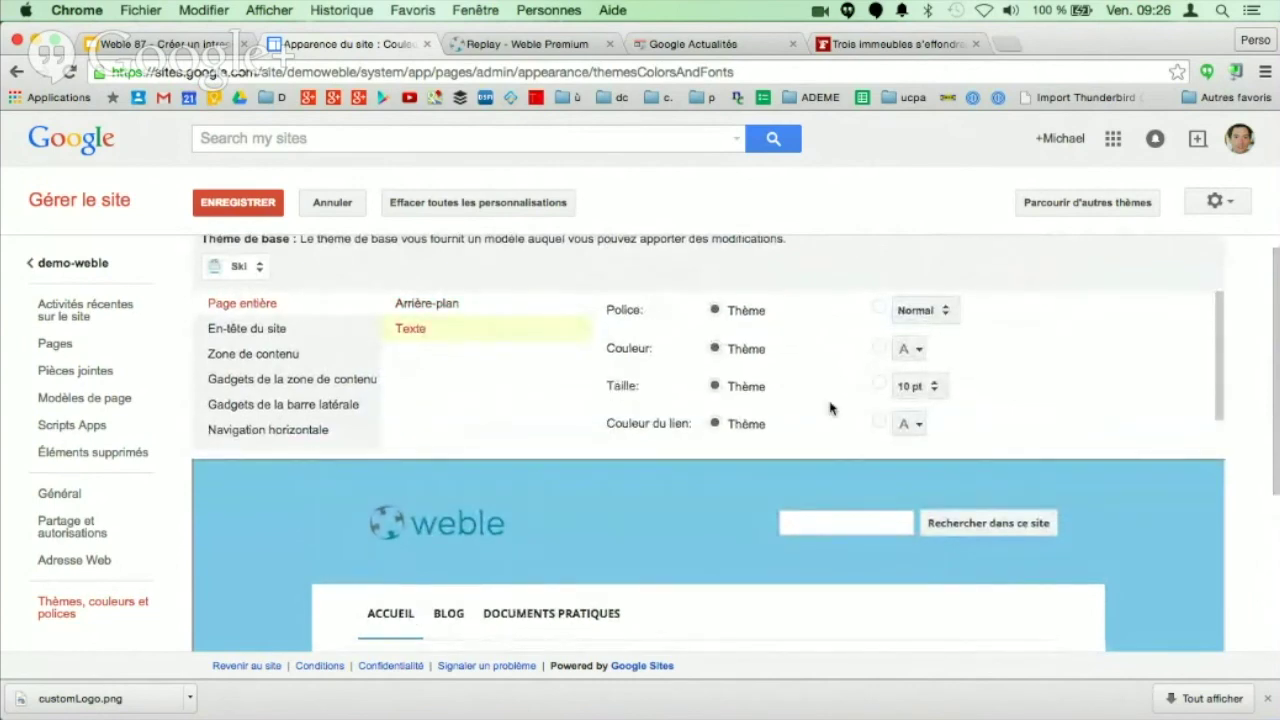
pyautogui.scroll(-1, 827, 406)
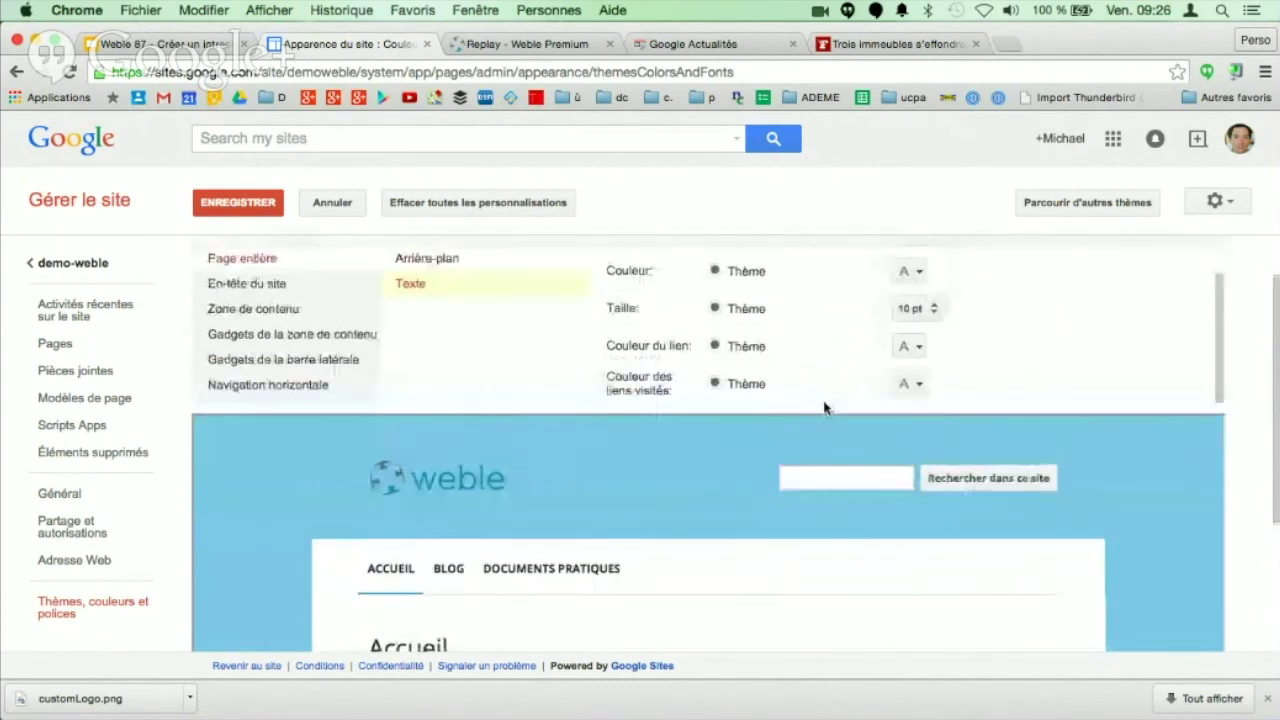
pyautogui.click(916, 271)
pyautogui.click(987, 387)
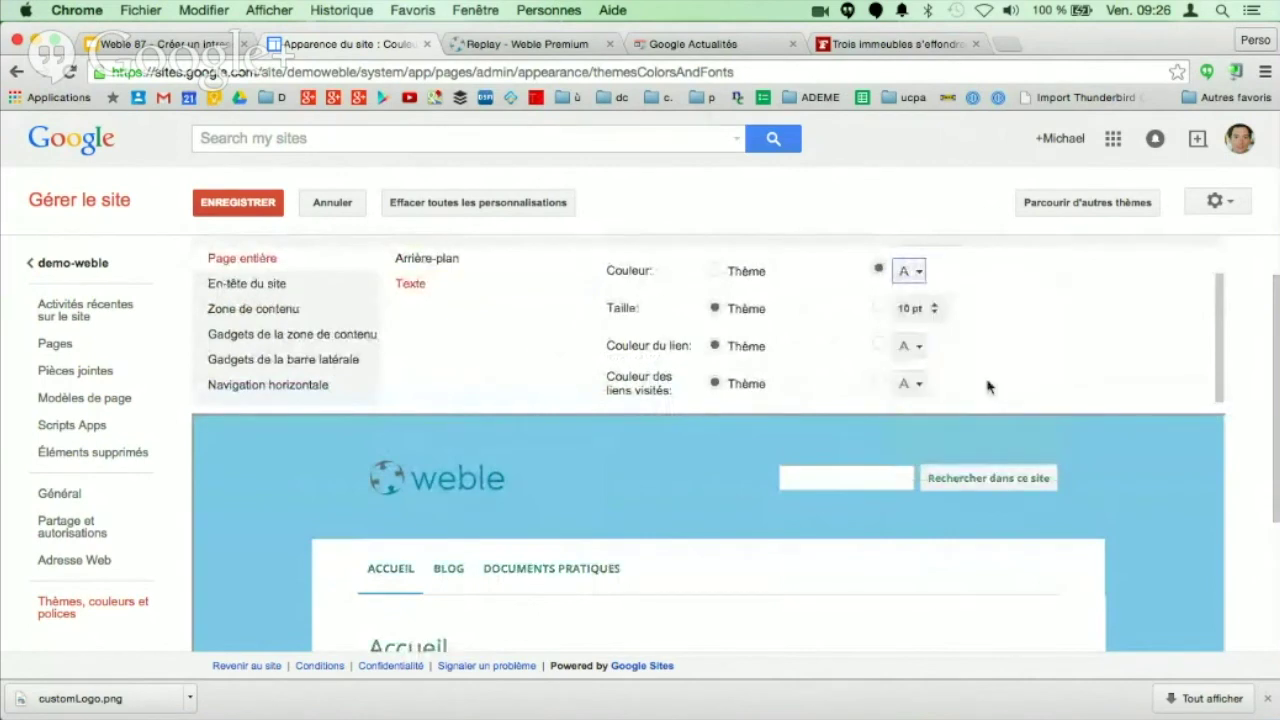
pyautogui.scroll(-3, 988, 450)
pyautogui.scroll(3, 970, 445)
pyautogui.scroll(1, 940, 430)
# Step: Examine the theme options for the site header, the content area and its heading levels, the content gadgets and the sidebar gadgets
pyautogui.click(262, 290)
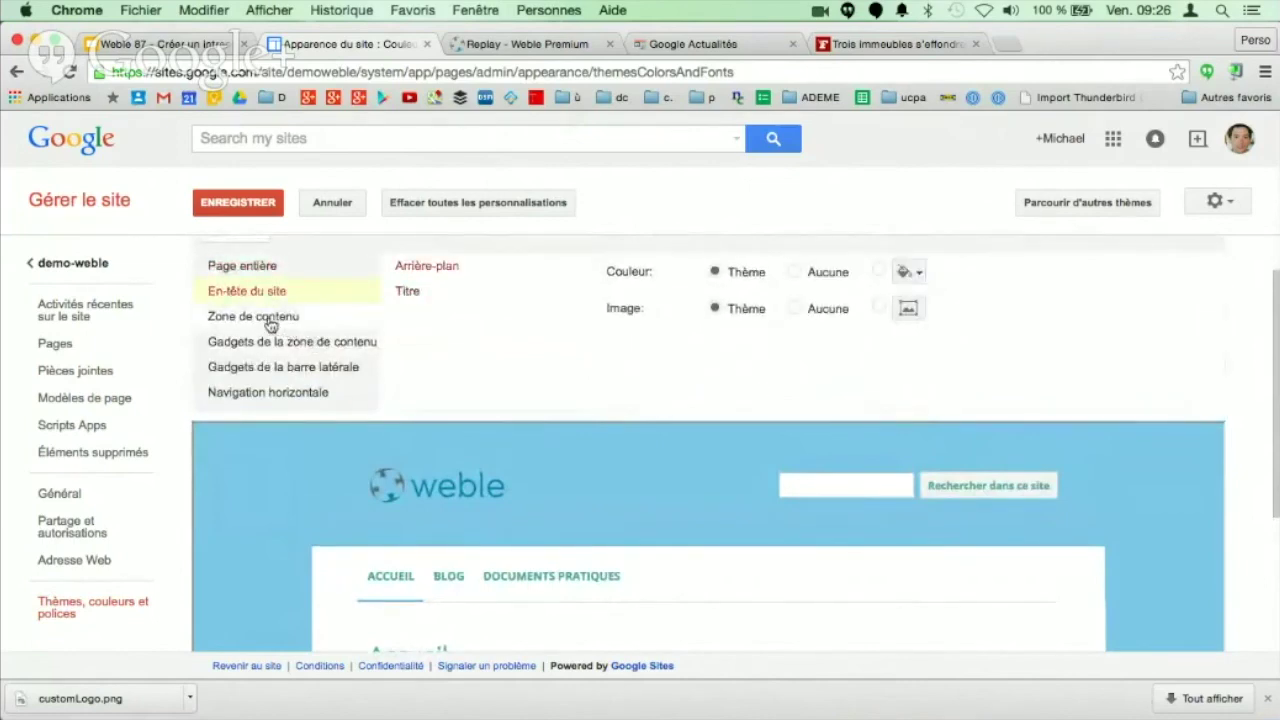
pyautogui.click(269, 320)
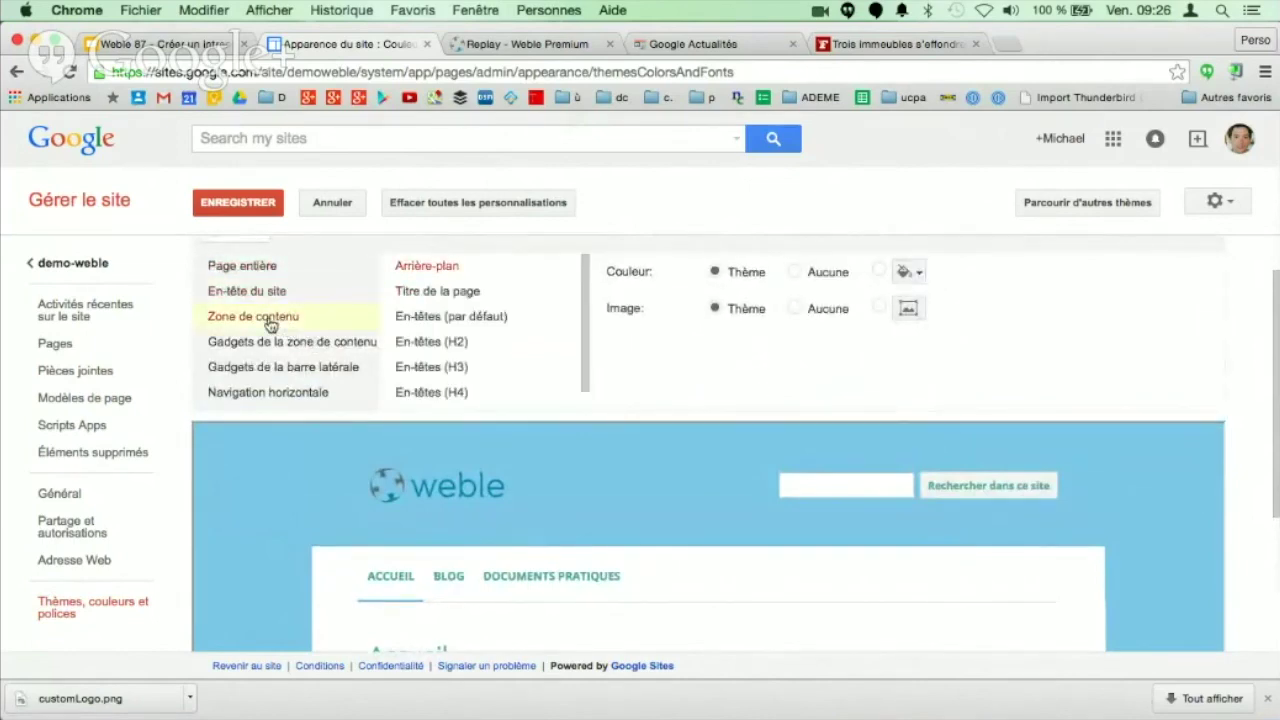
pyautogui.click(437, 298)
pyautogui.click(436, 320)
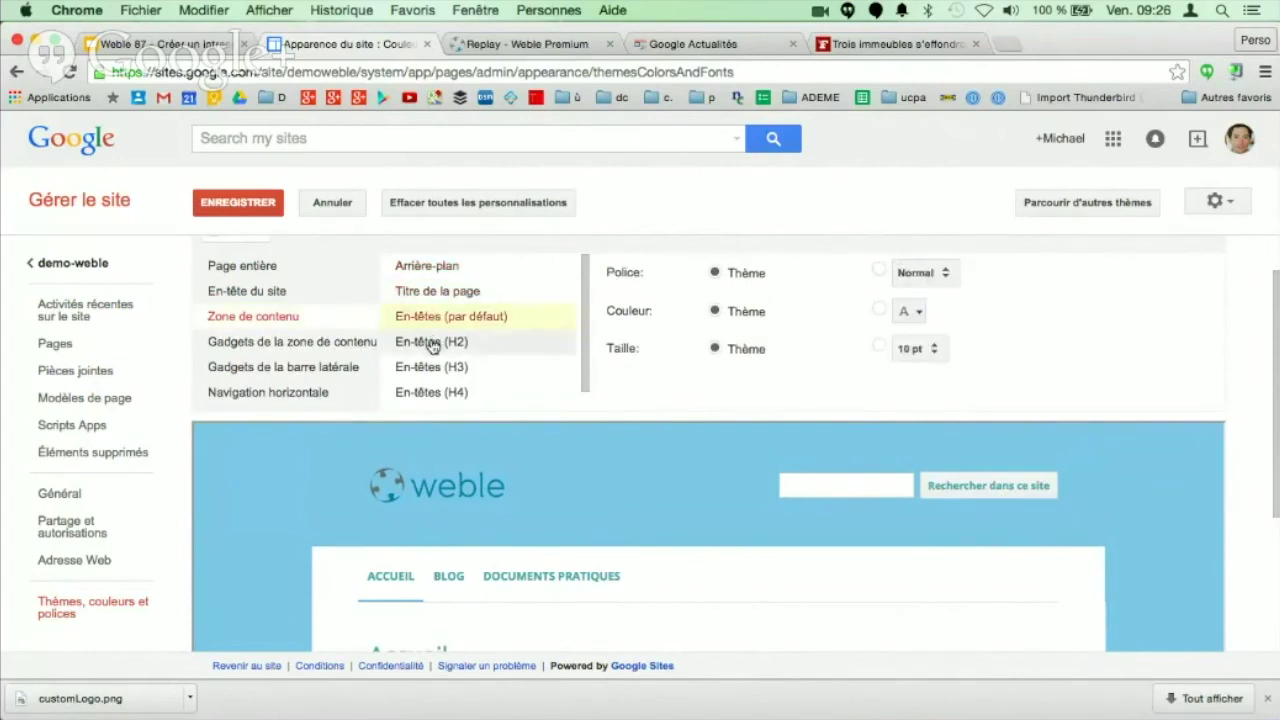
pyautogui.click(432, 345)
pyautogui.click(430, 368)
pyautogui.click(428, 392)
pyautogui.click(414, 270)
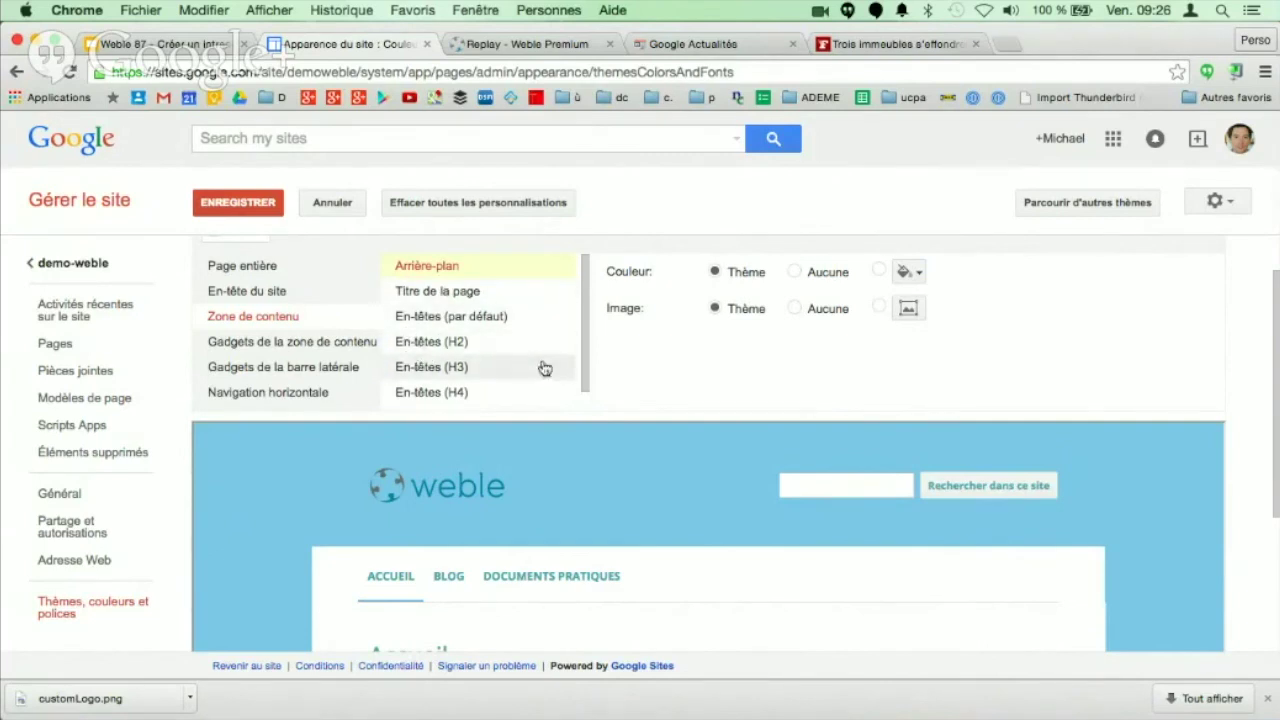
pyautogui.click(271, 344)
pyautogui.click(278, 370)
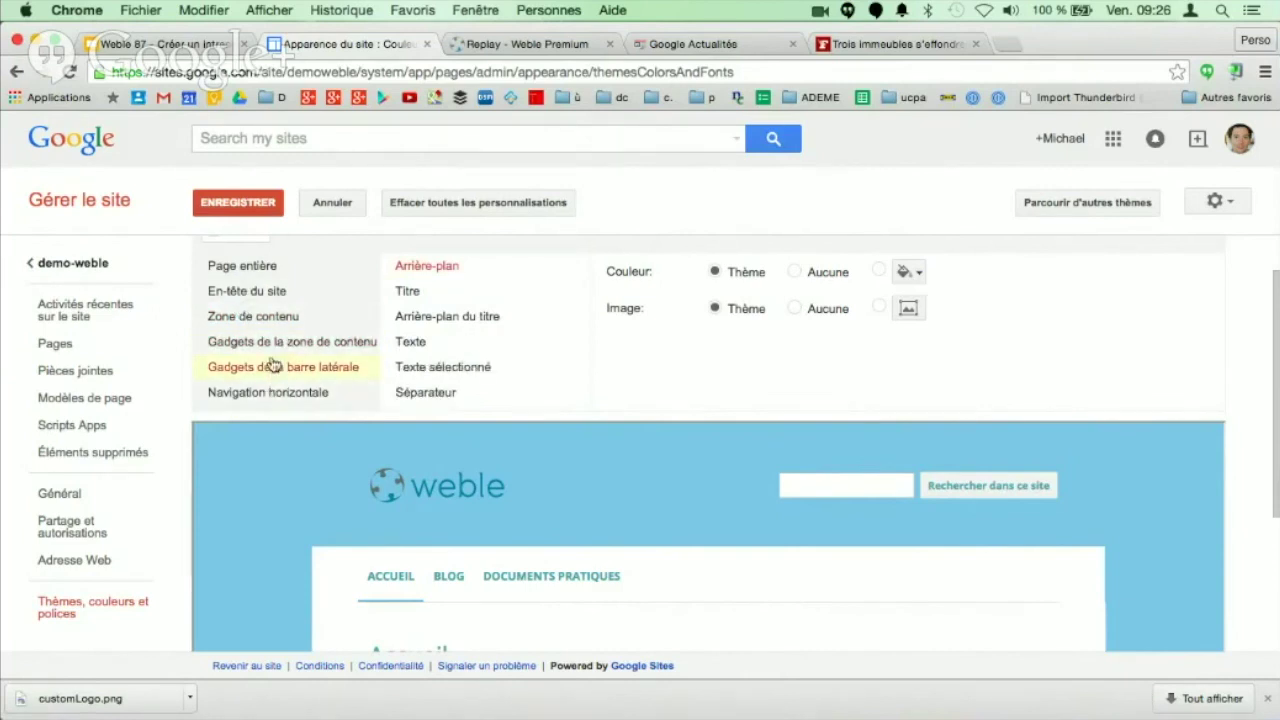
# Step: Set the horizontal navigation's background colour to light green and its mouse-over colour to light teal
pyautogui.click(251, 402)
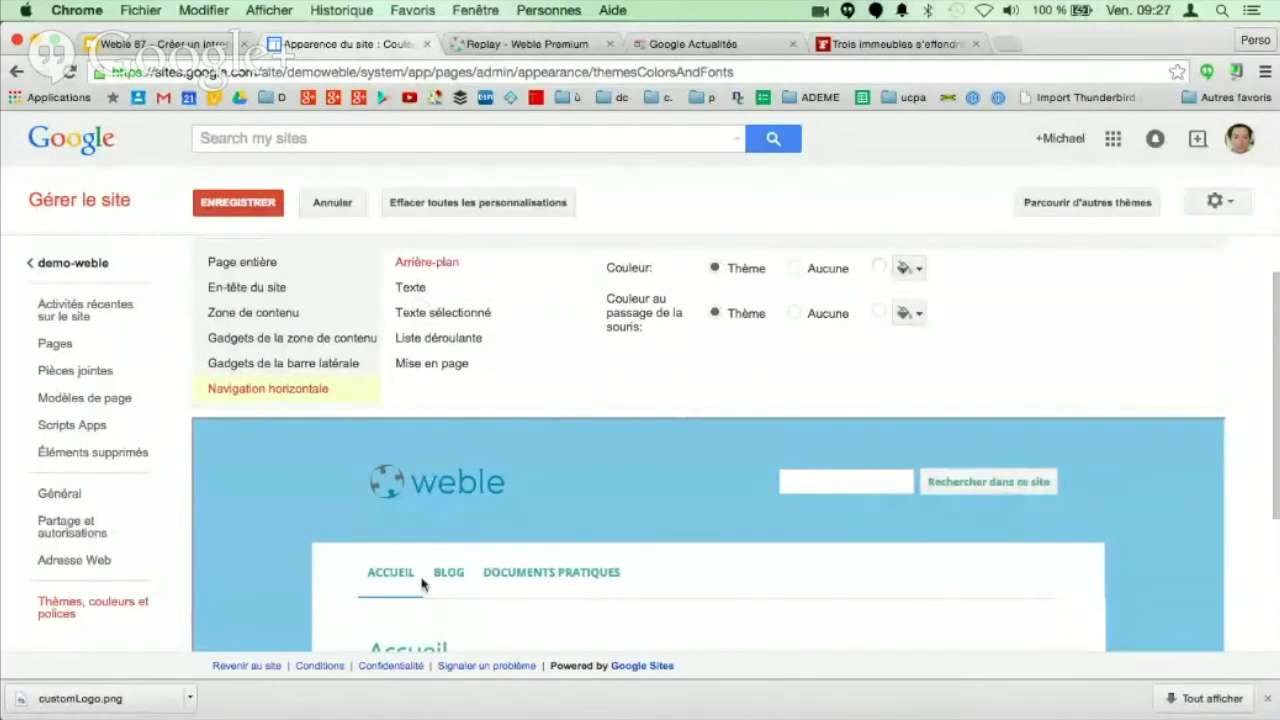
pyautogui.click(900, 268)
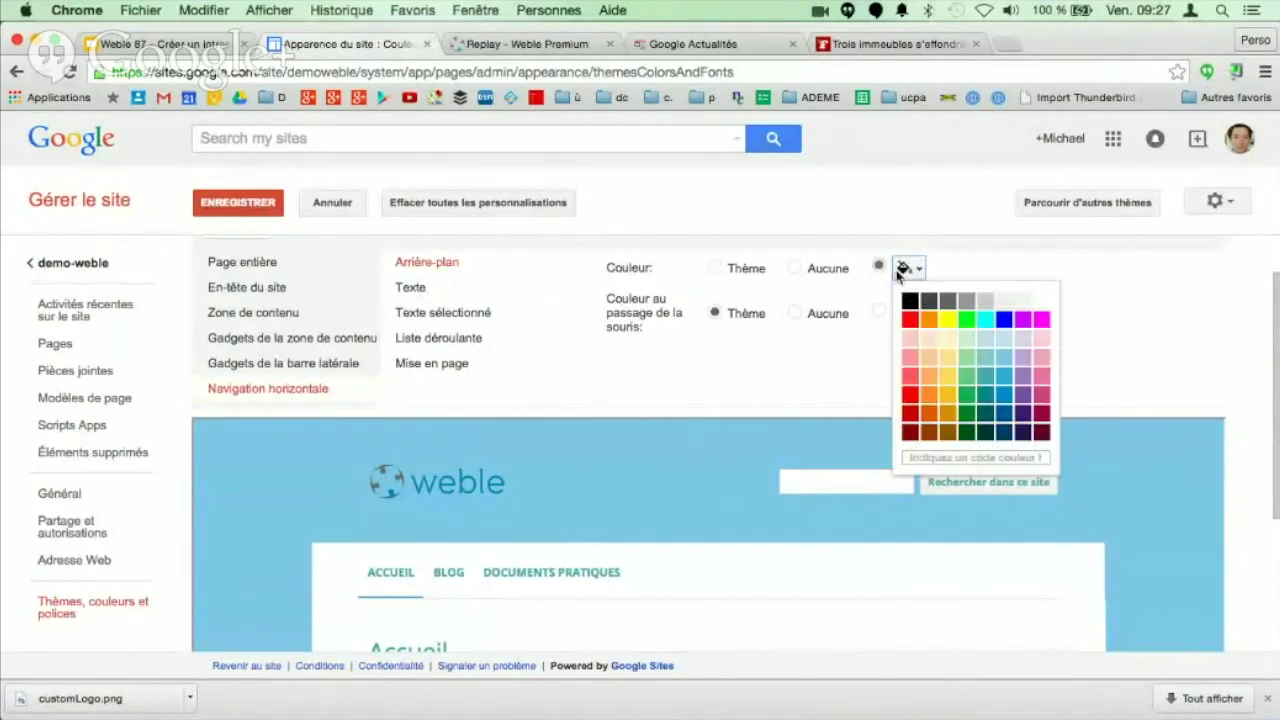
pyautogui.click(969, 367)
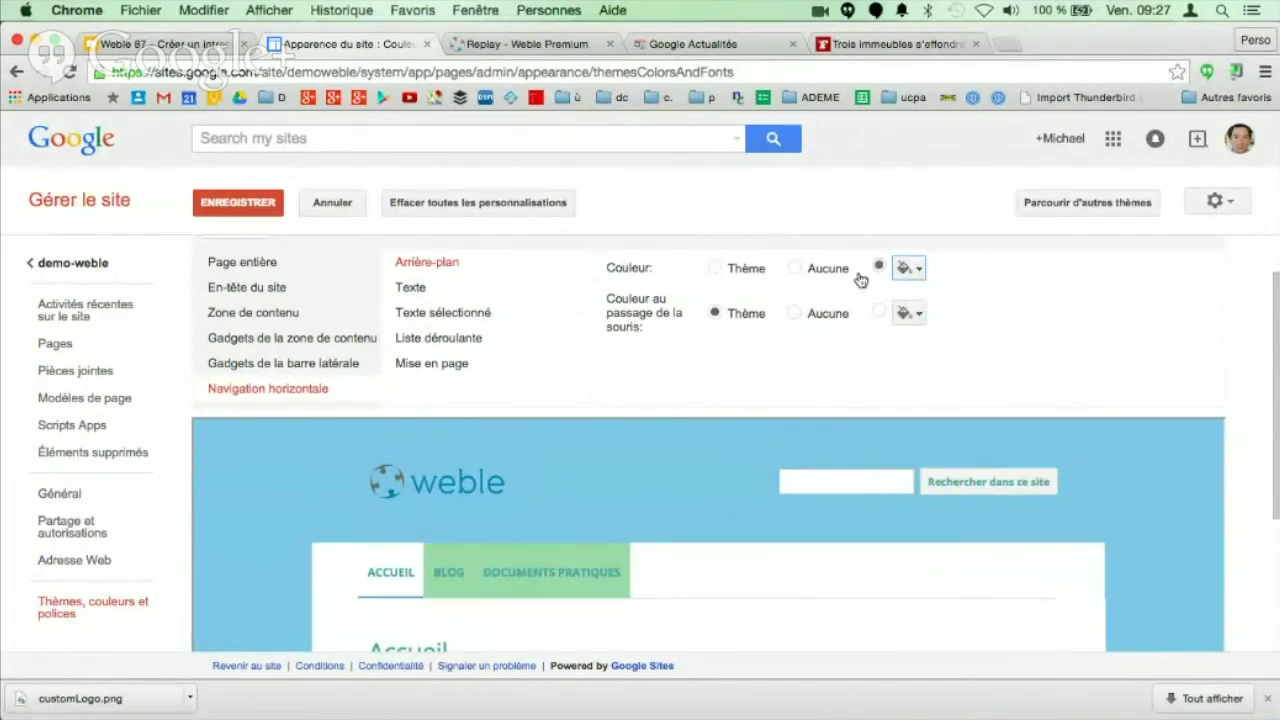
pyautogui.click(905, 314)
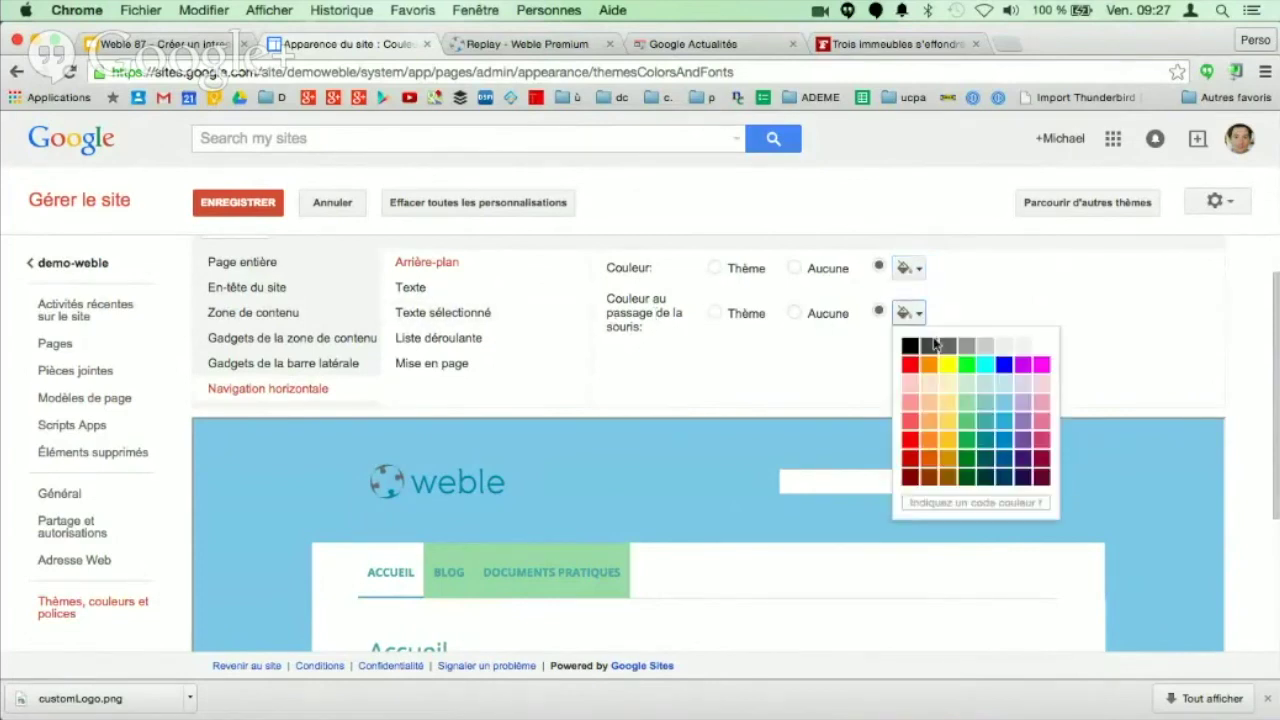
pyautogui.click(988, 393)
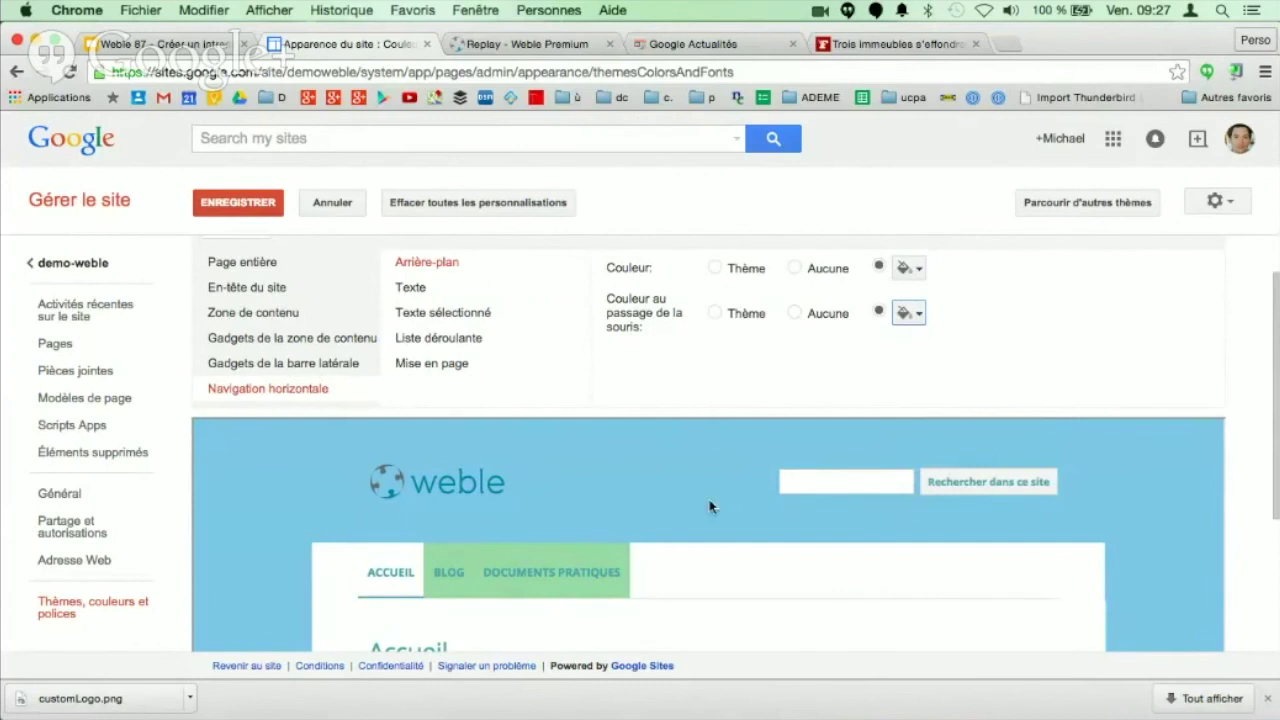
pyautogui.click(908, 313)
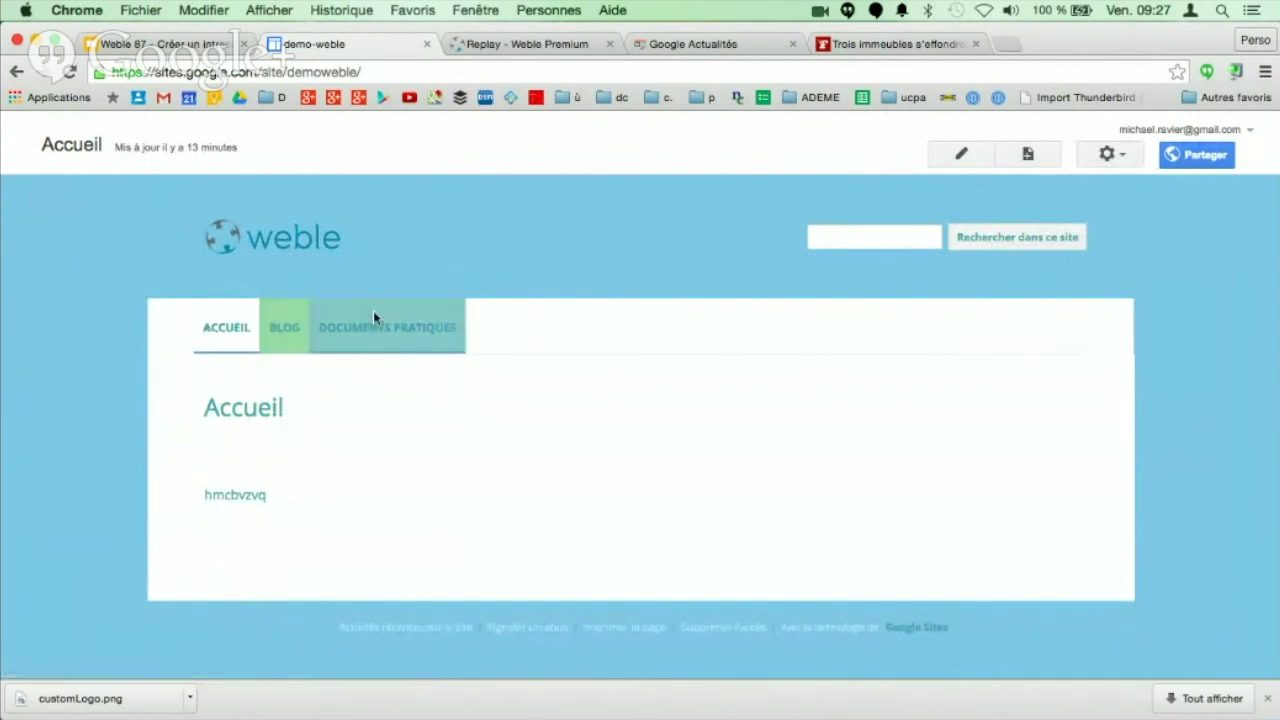
# Step: Open the site's themes, colours and fonts settings and change the base theme to Officiel
pyautogui.click(1107, 154)
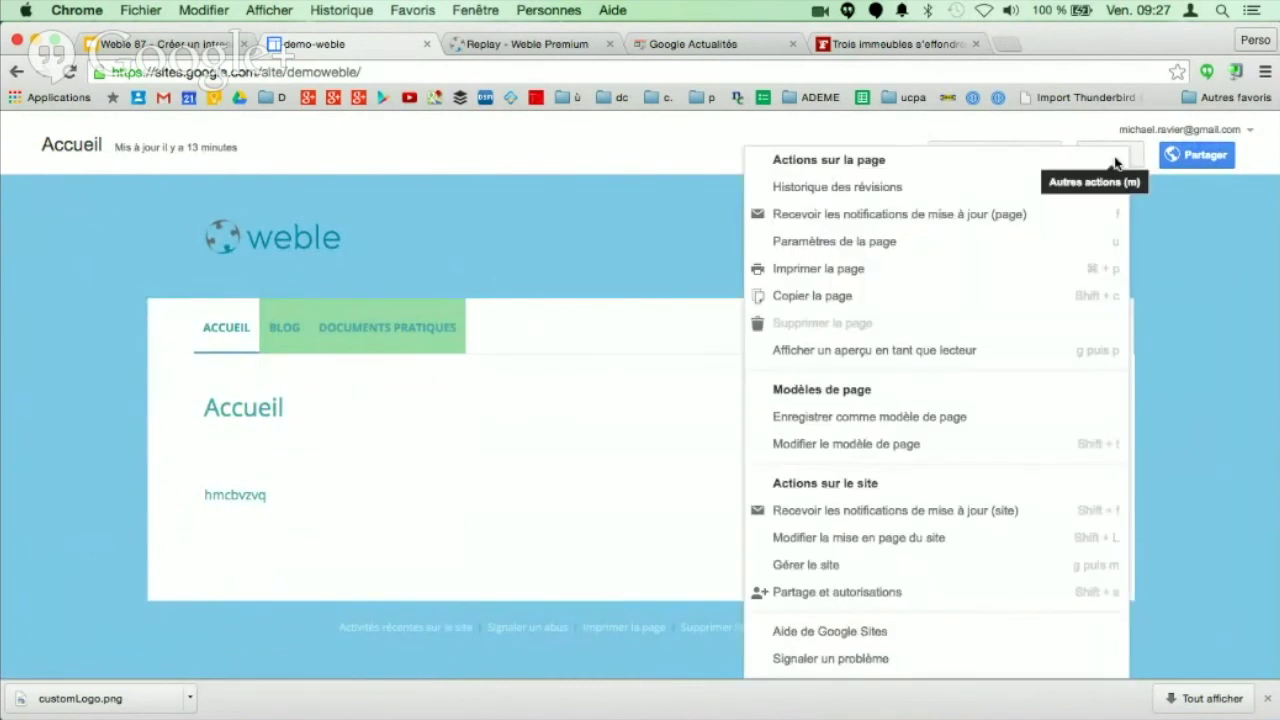
pyautogui.click(900, 568)
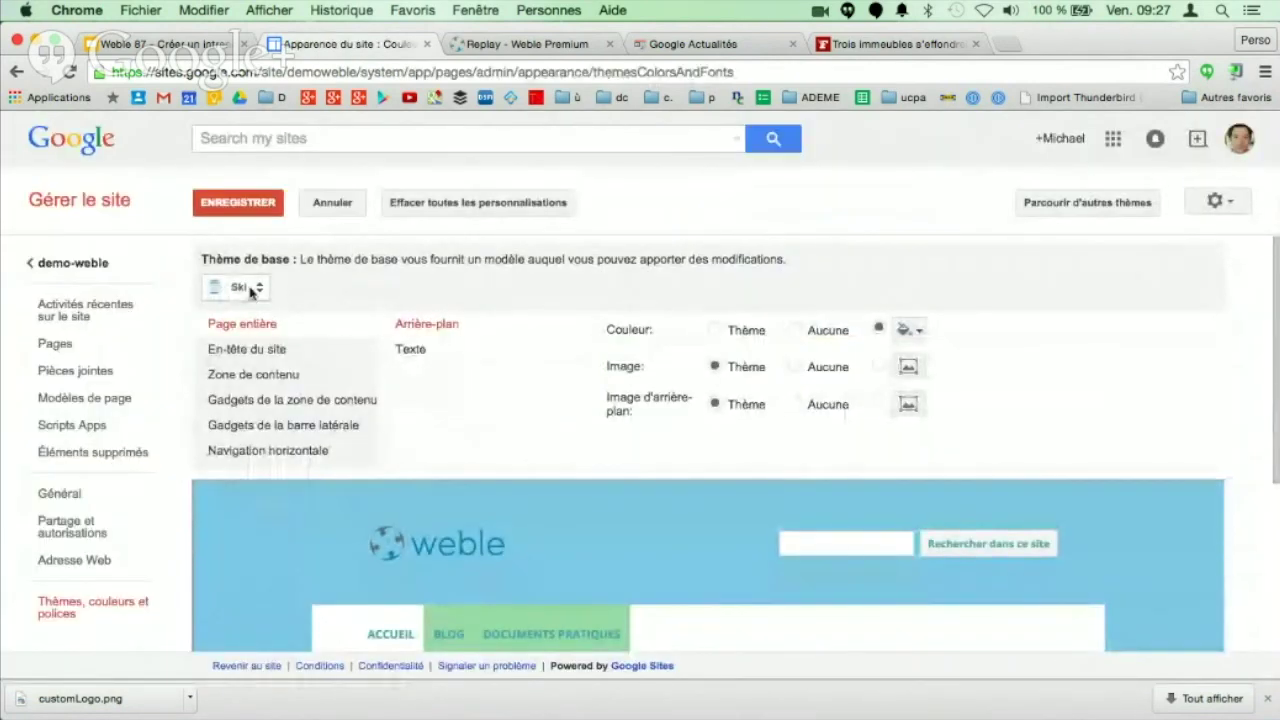
pyautogui.scroll(-5, 381, 513)
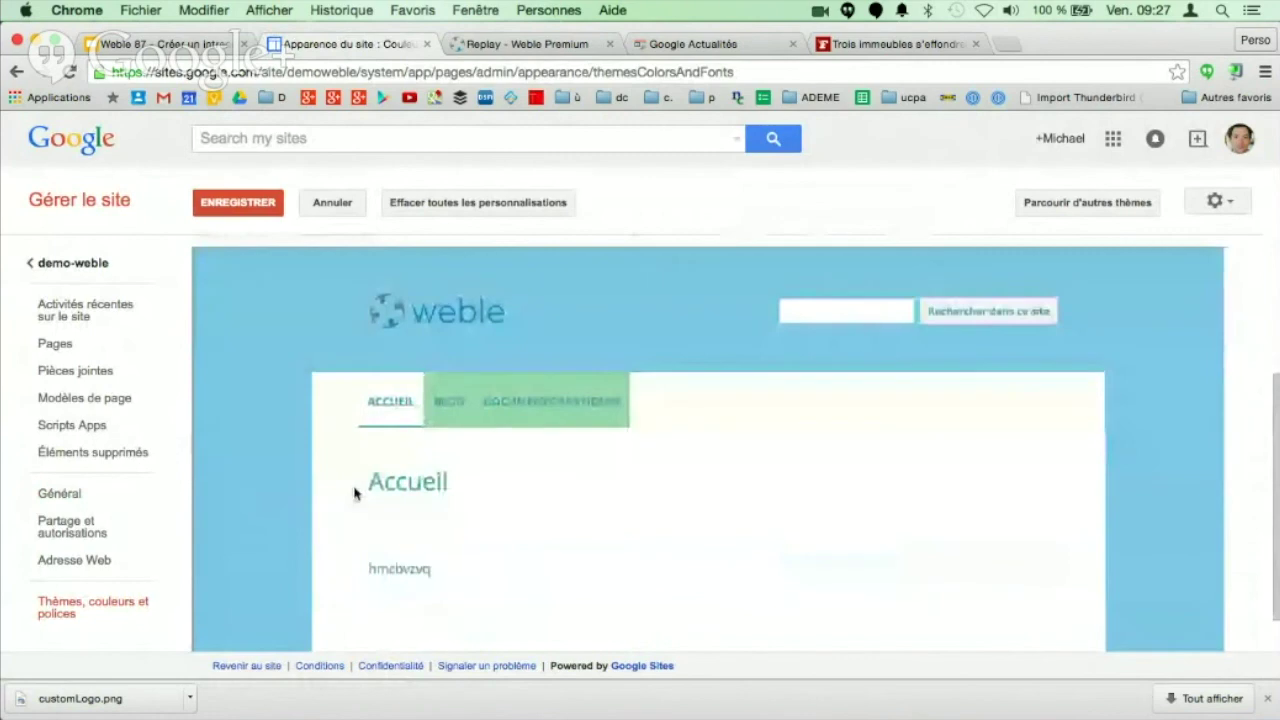
pyautogui.scroll(5, 350, 485)
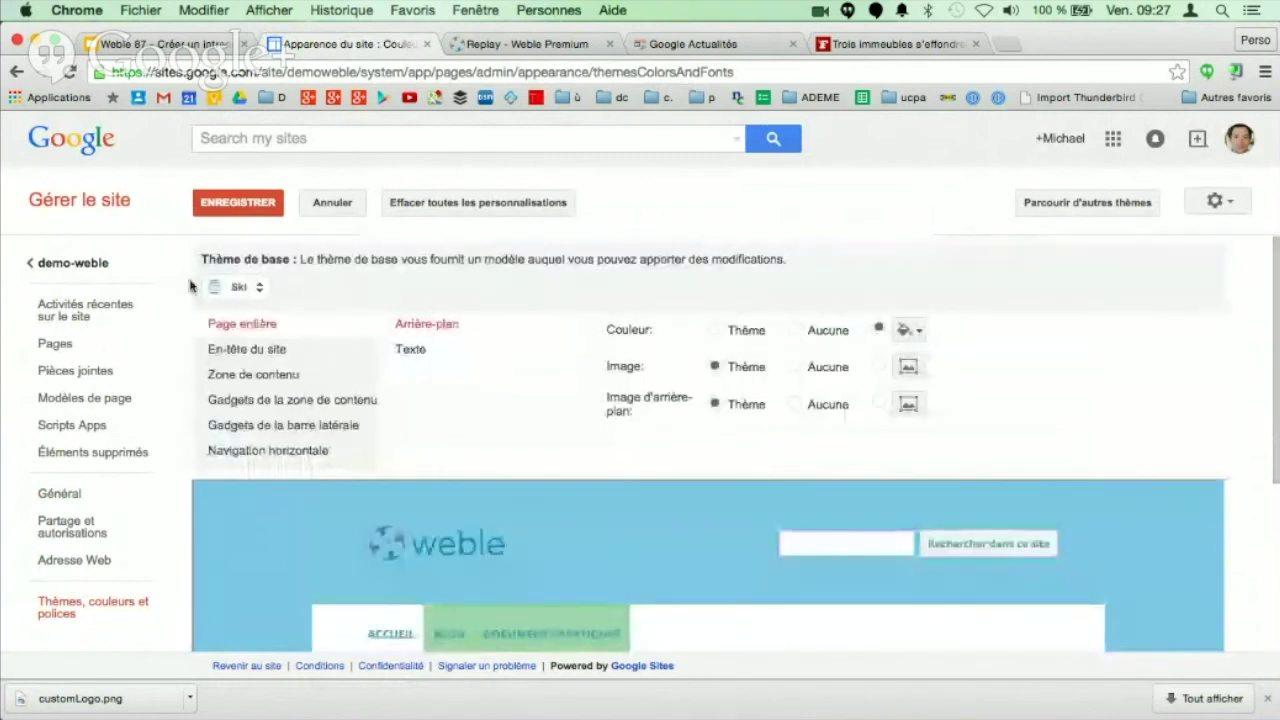
pyautogui.click(244, 289)
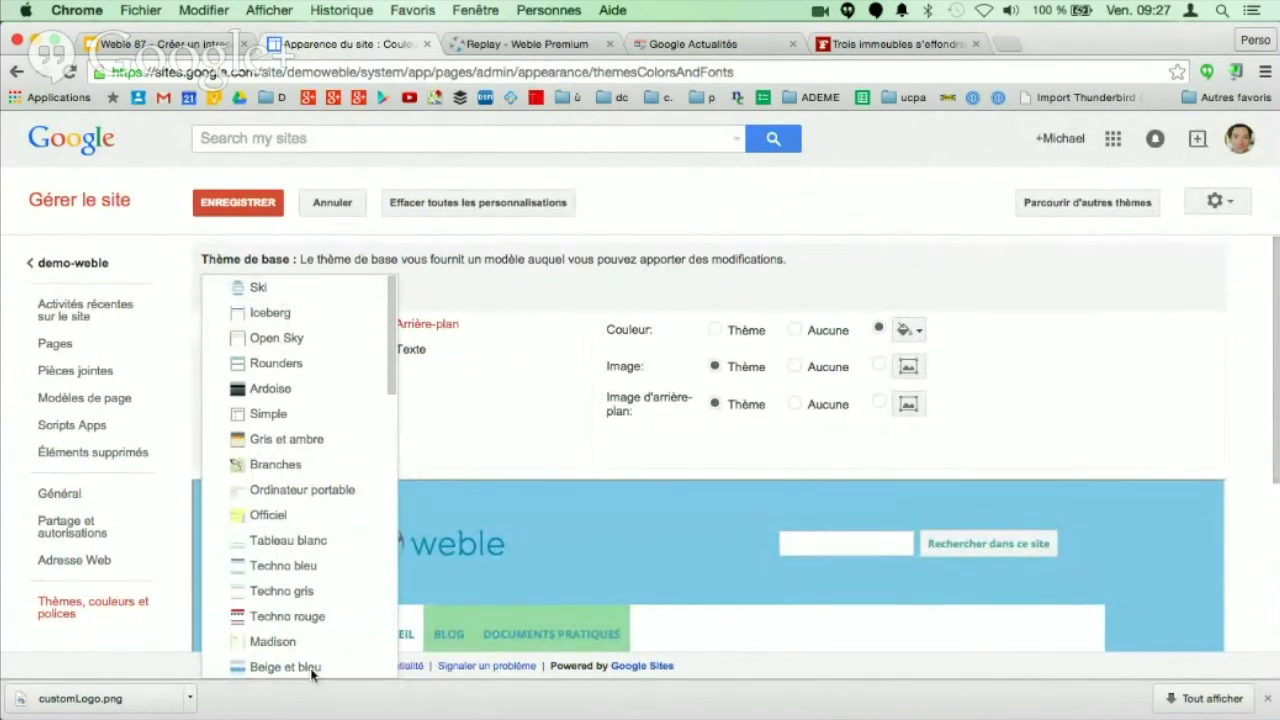
pyautogui.scroll(-5, 302, 537)
pyautogui.scroll(-5, 302, 537)
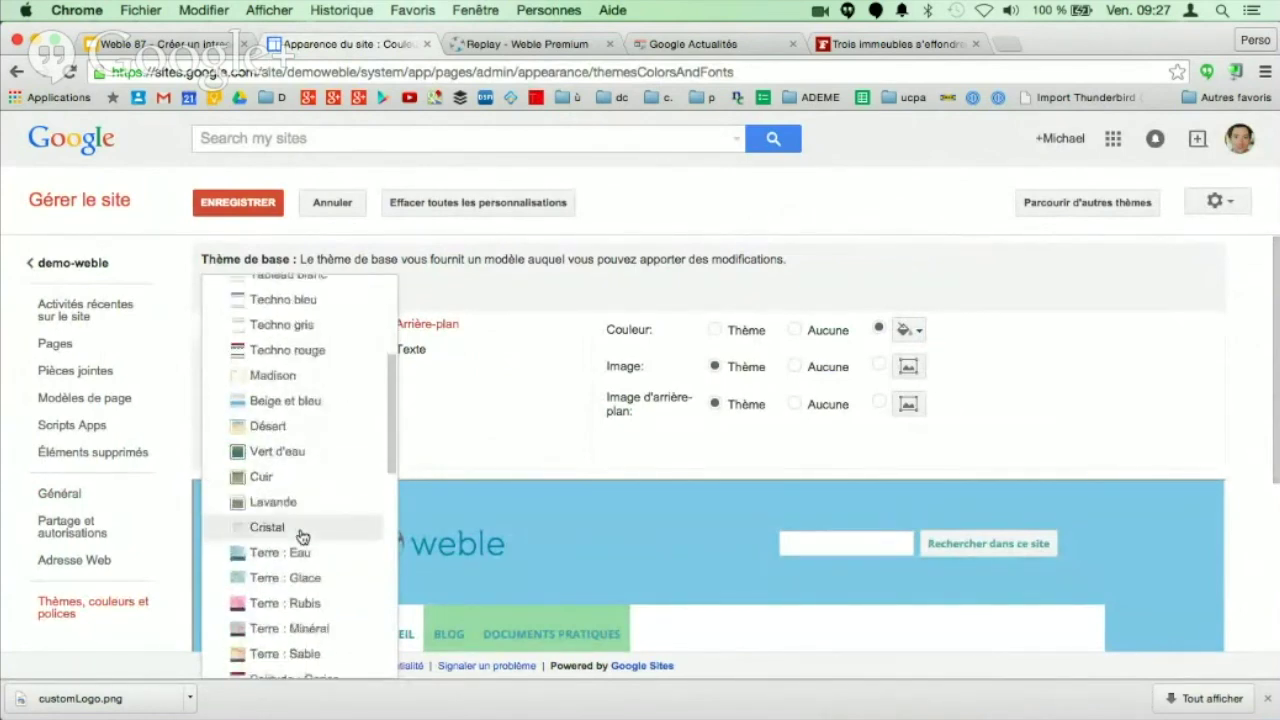
pyautogui.scroll(10, 302, 537)
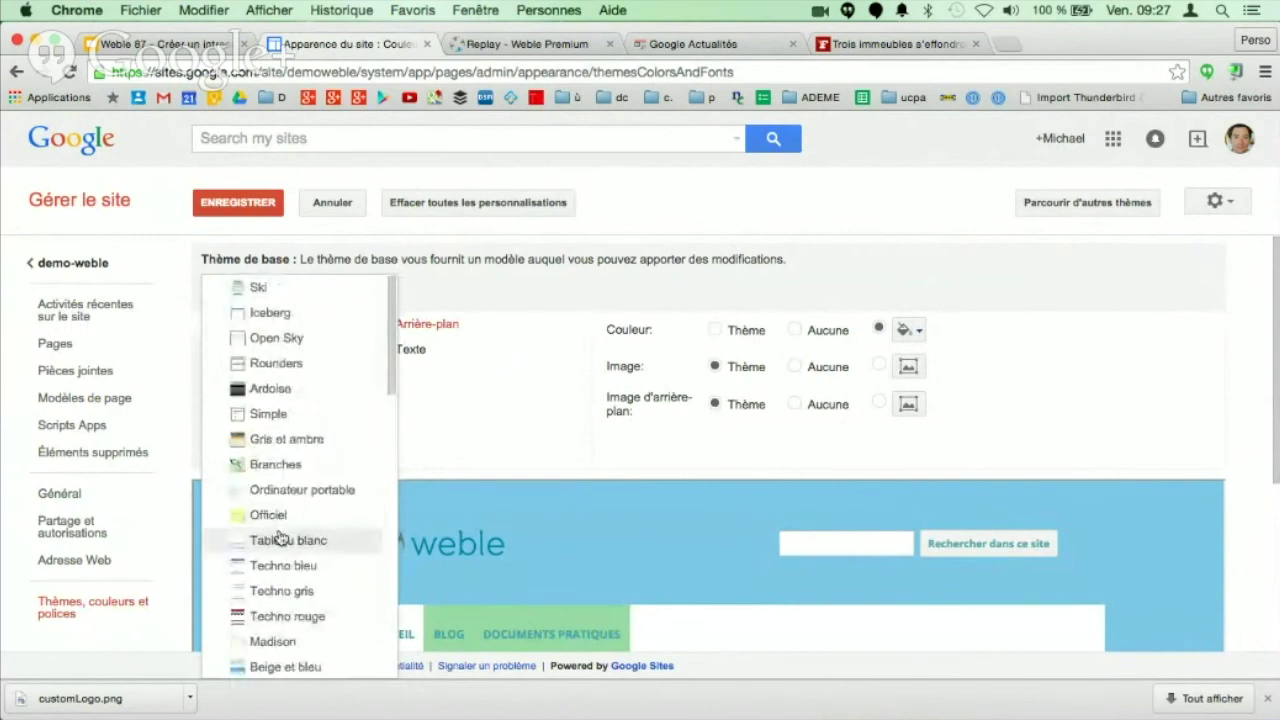
pyautogui.click(266, 515)
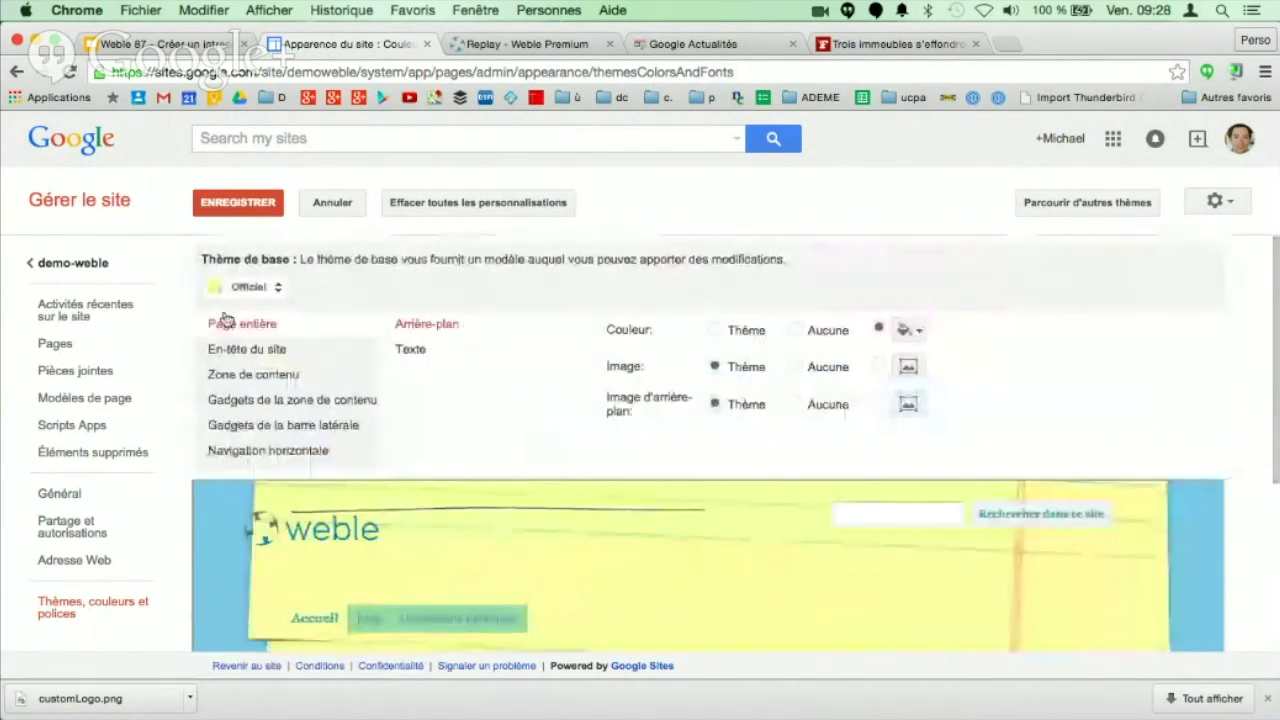
# Step: Examine the full list of other base themes available for the site
pyautogui.click(250, 287)
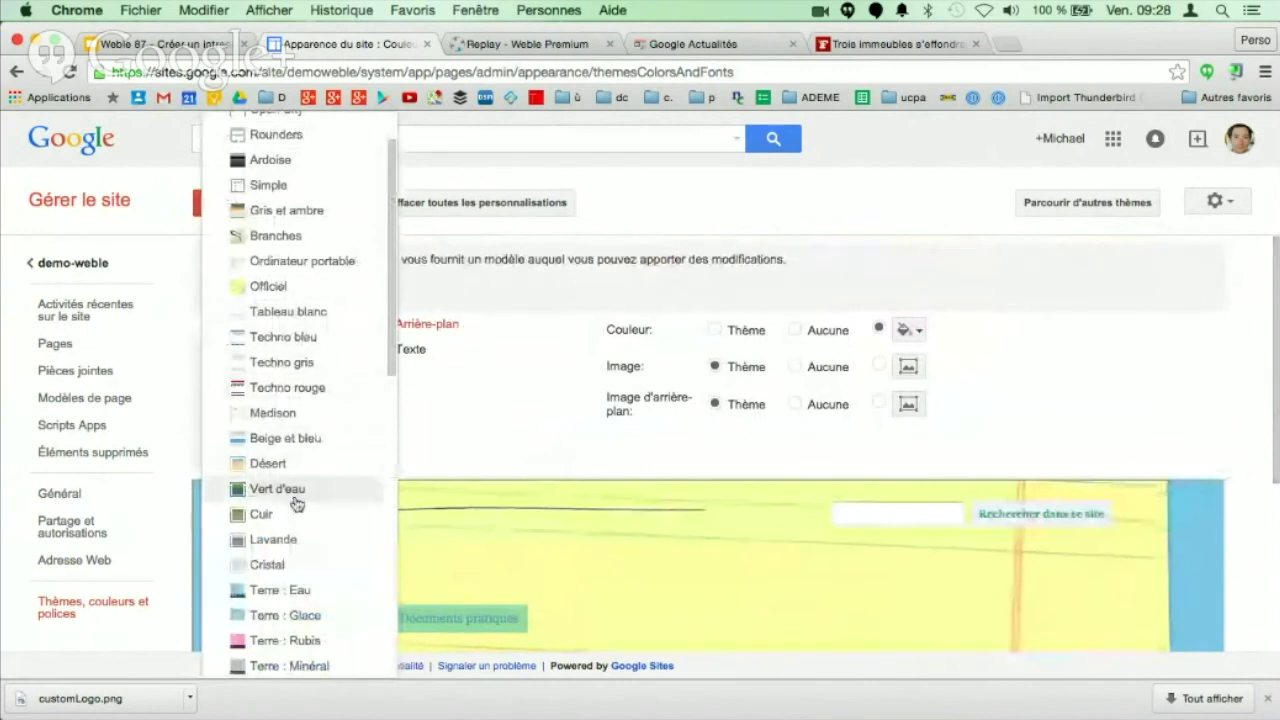
pyautogui.scroll(-10, 295, 500)
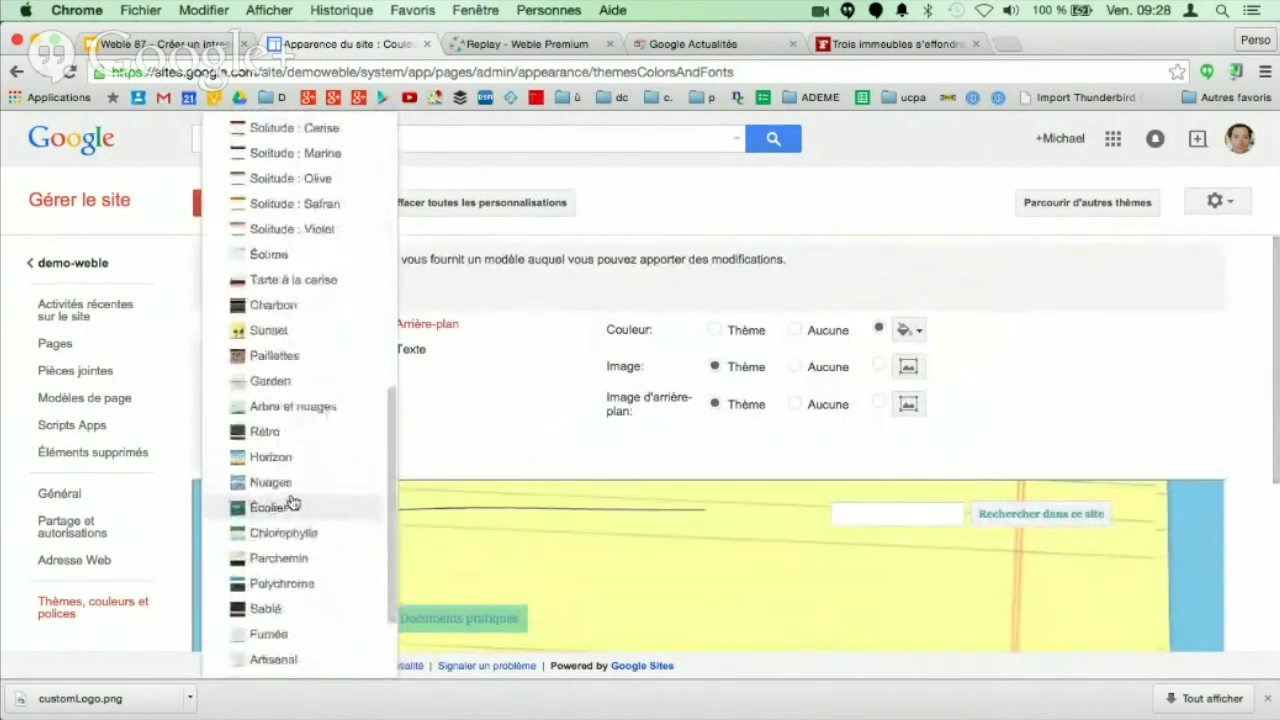
pyautogui.scroll(-3, 287, 493)
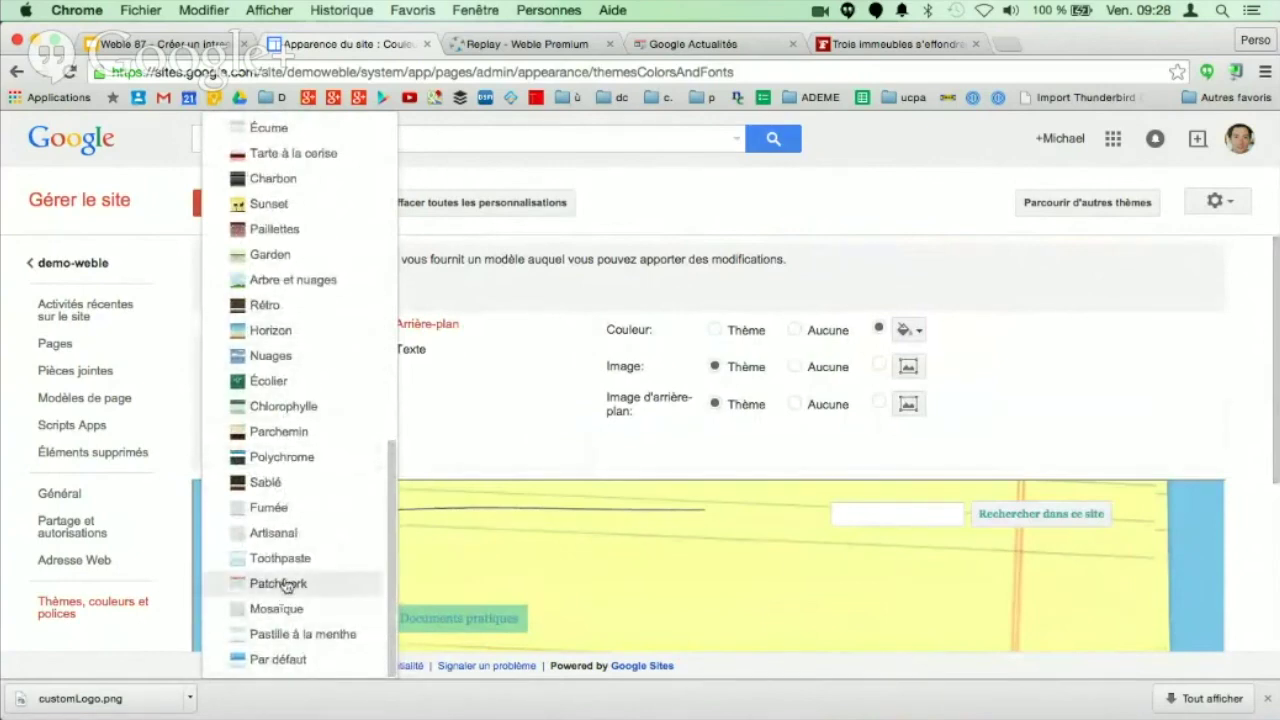
pyautogui.scroll(1, 284, 585)
pyautogui.scroll(6, 285, 585)
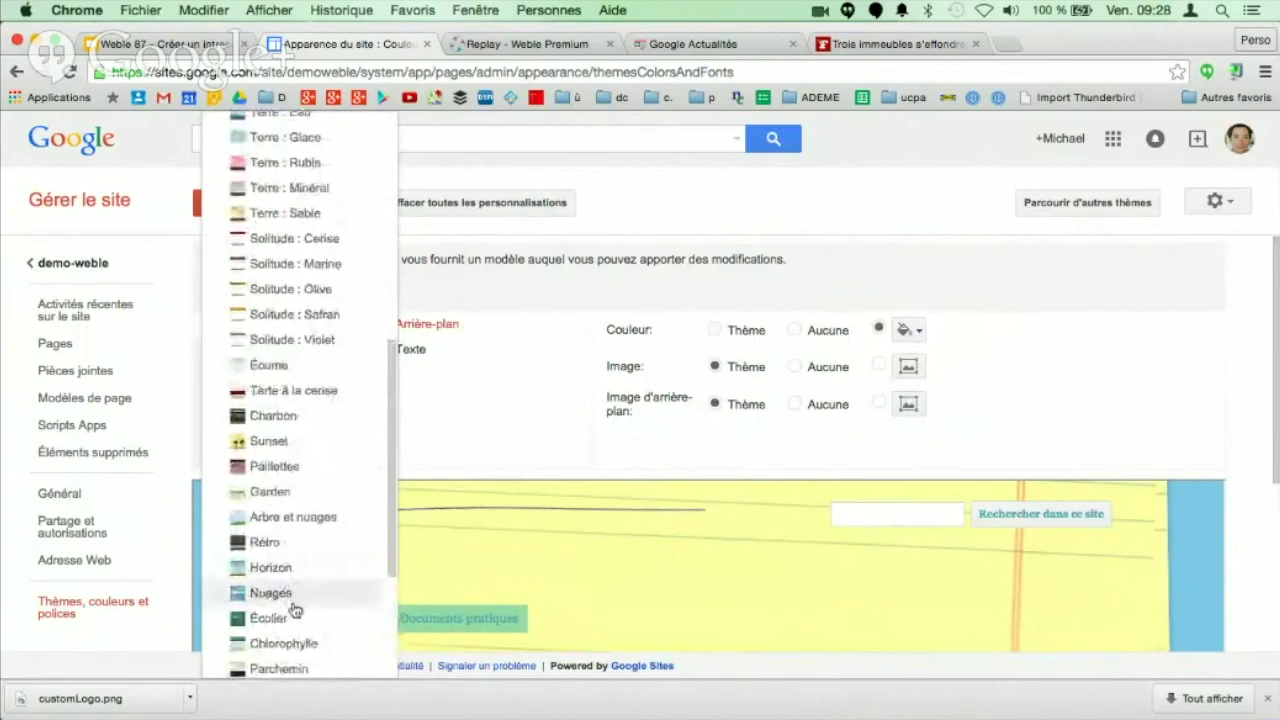
pyautogui.scroll(2, 270, 580)
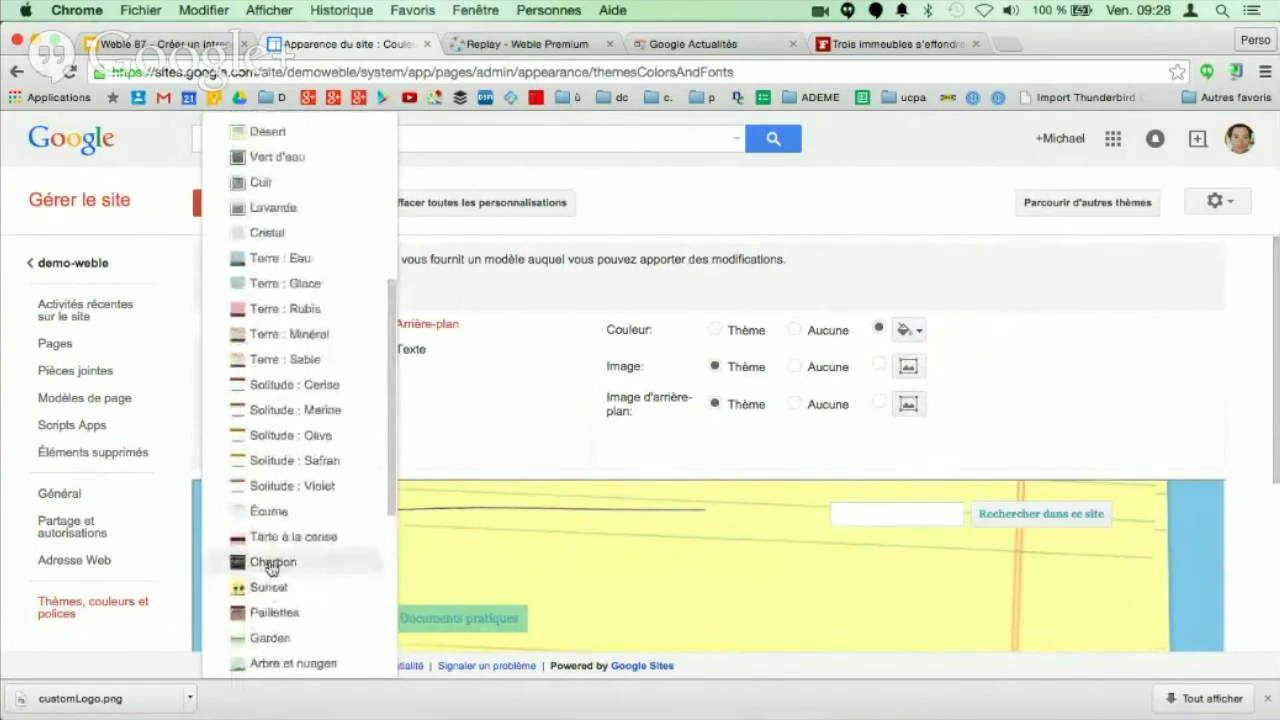
pyautogui.scroll(1, 307, 538)
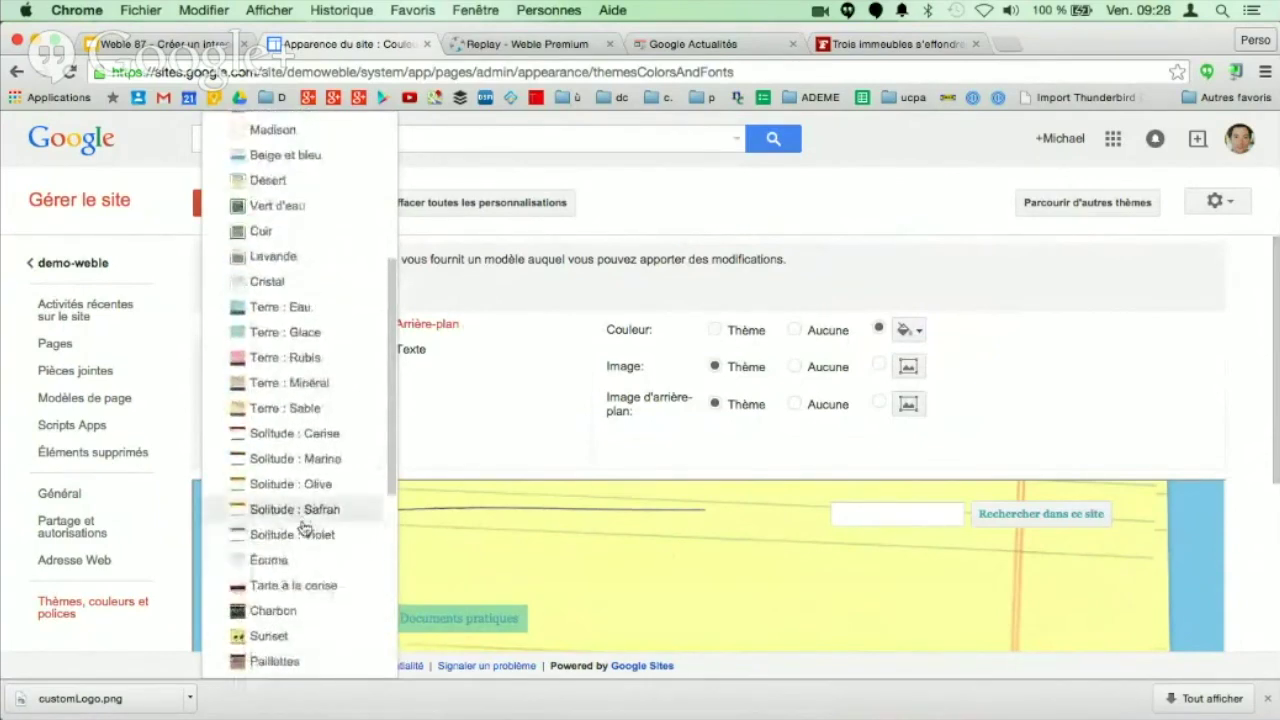
pyautogui.scroll(3, 285, 440)
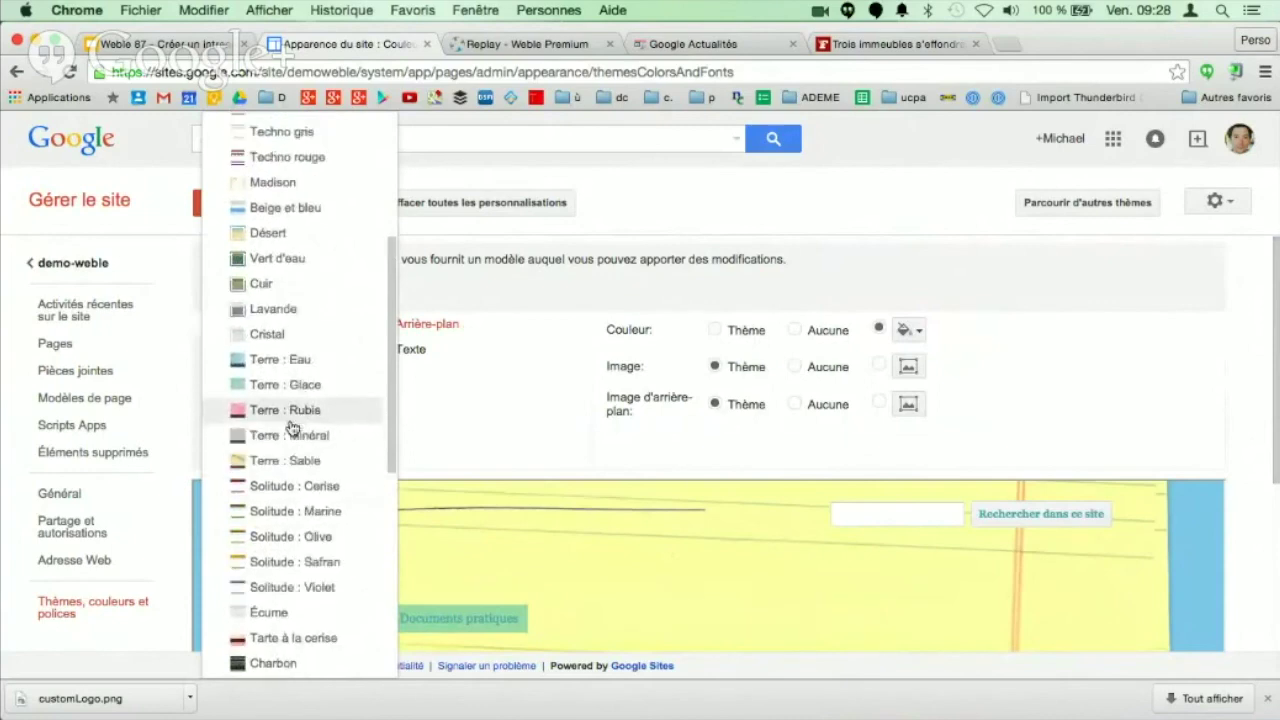
pyautogui.scroll(3, 290, 425)
pyautogui.scroll(2, 278, 455)
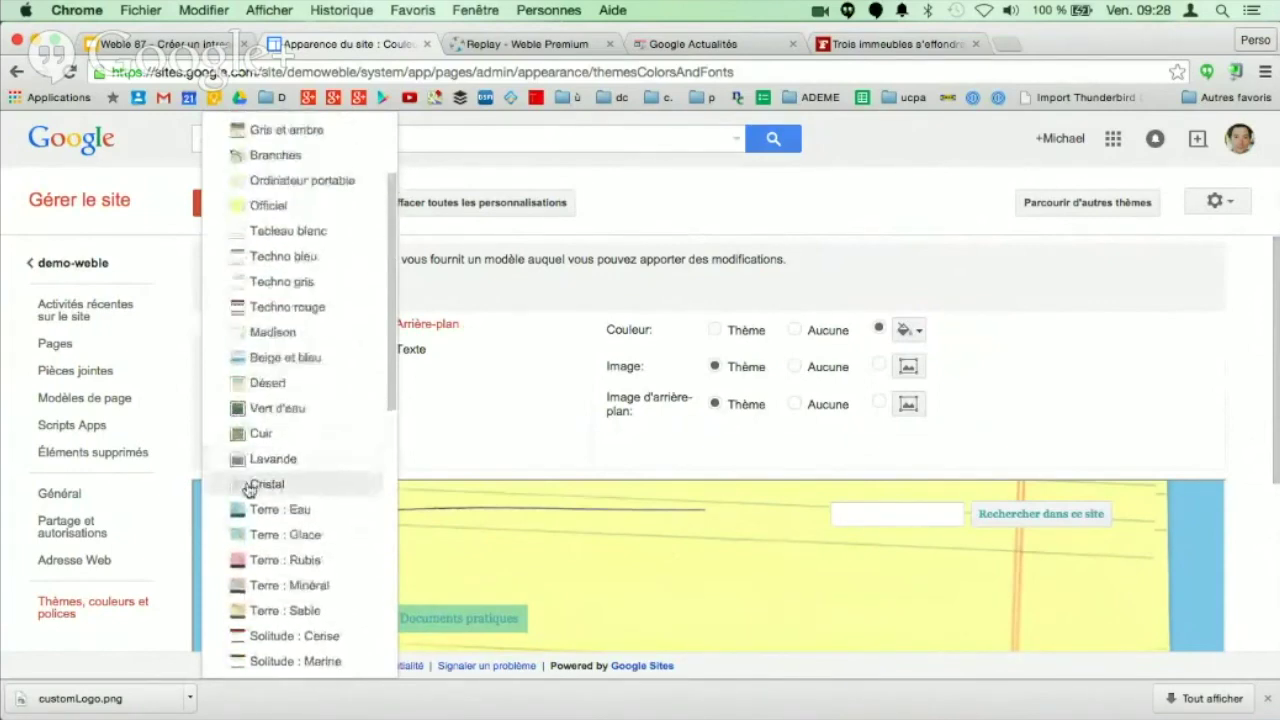
pyautogui.scroll(2, 272, 474)
# Step: Consult the Paramètres de partage slide, return to the demo-weble site and open its sharing and permissions settings to highlight the public access entry
pyautogui.press('super+grave')
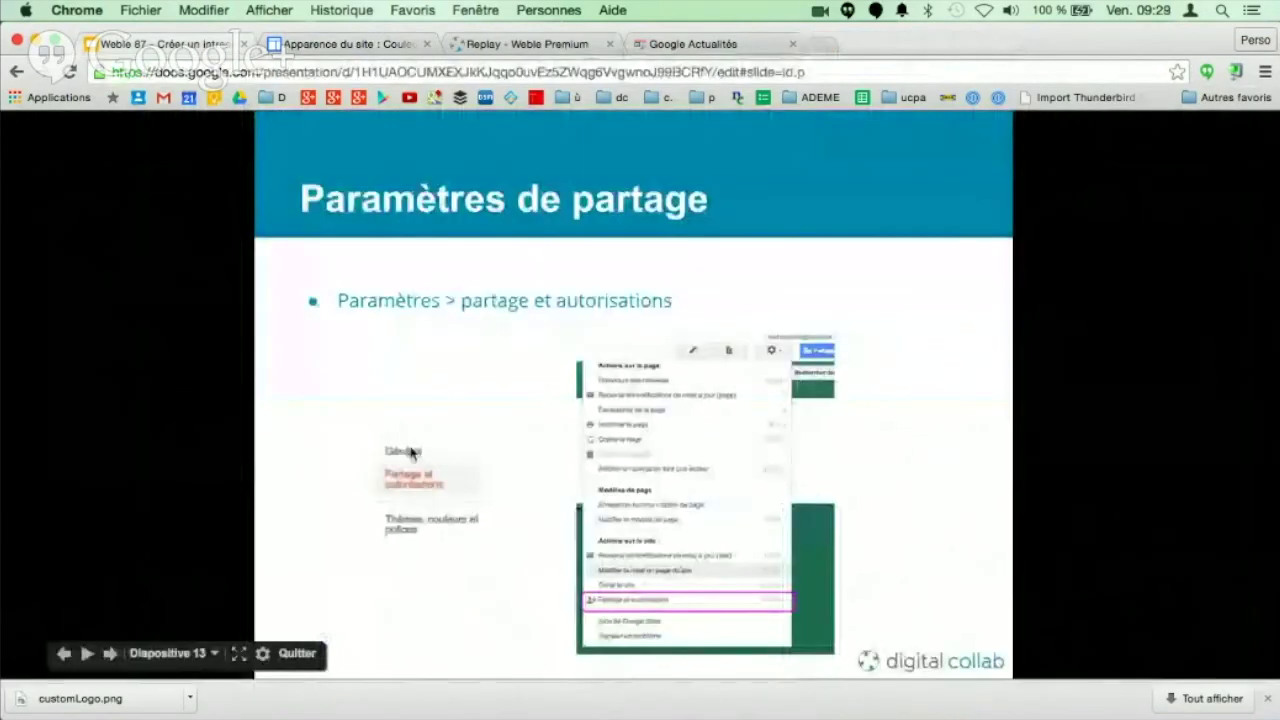
pyautogui.click(330, 50)
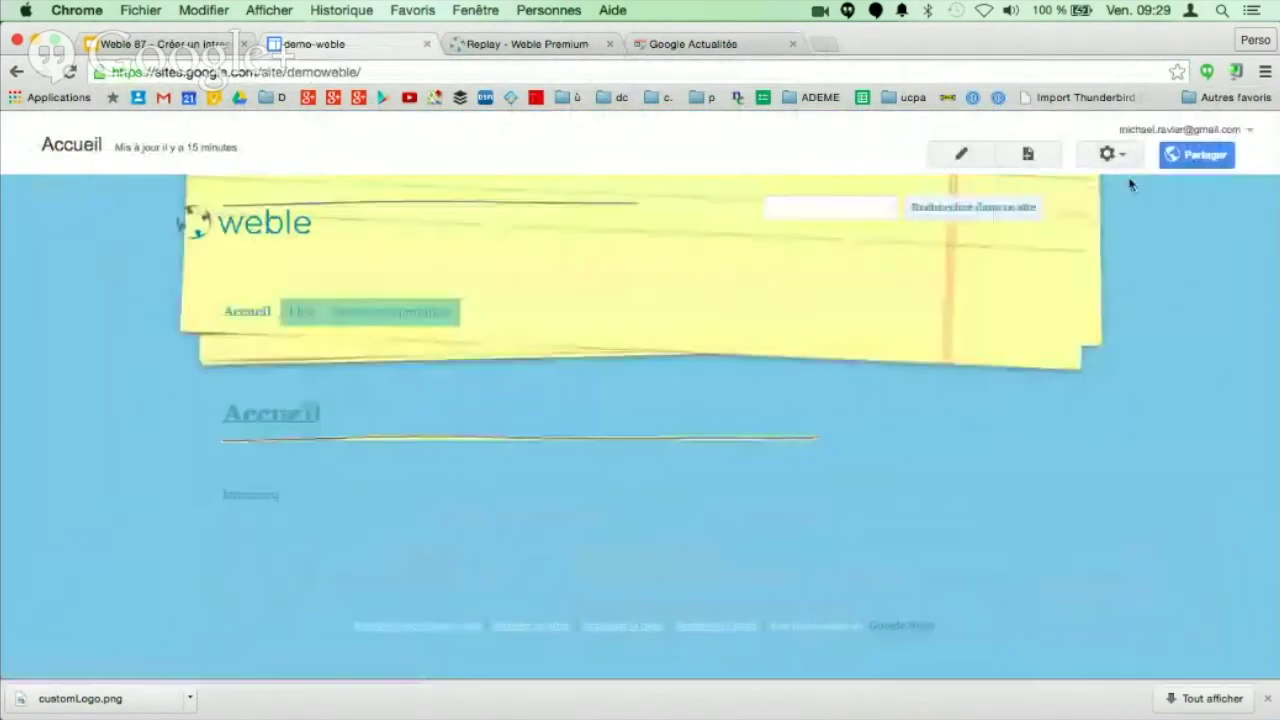
pyautogui.click(1198, 157)
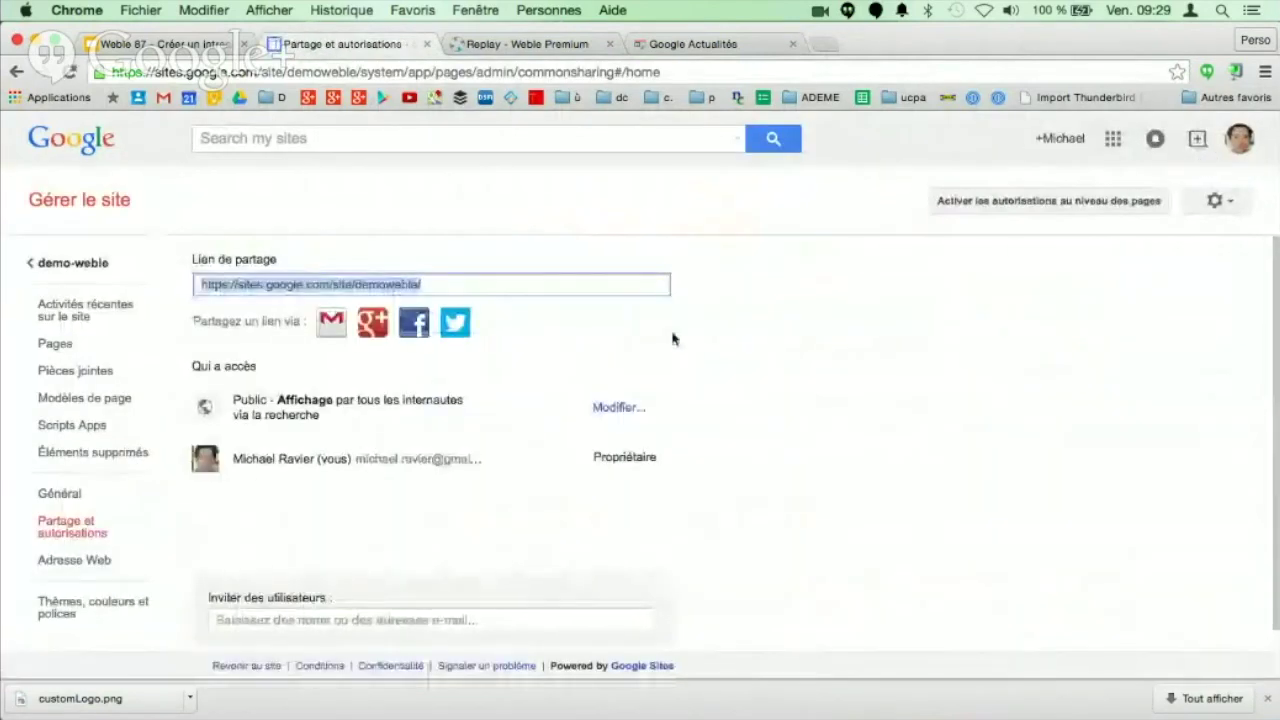
pyautogui.click(234, 400)
pyautogui.moveTo(234, 400); pyautogui.dragTo(327, 419)
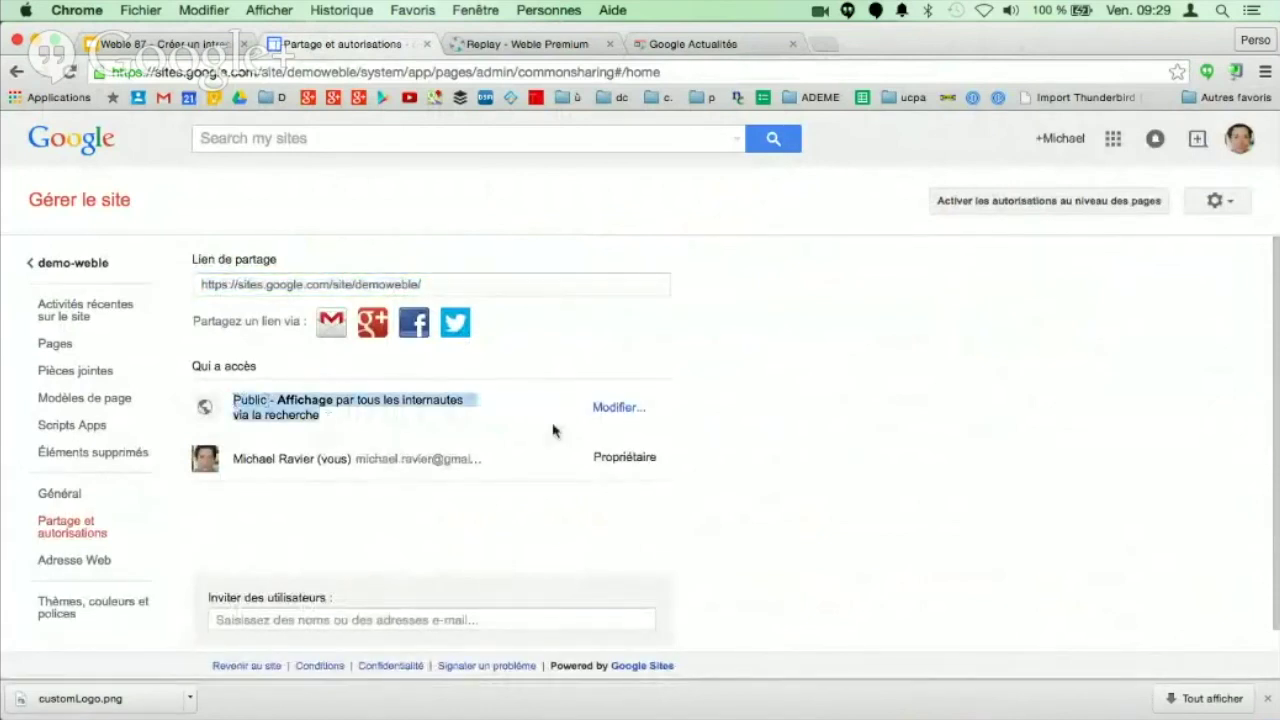
# Step: Restrict the site's access to Personnes spécifiques and save the visibility setting
pyautogui.click(617, 410)
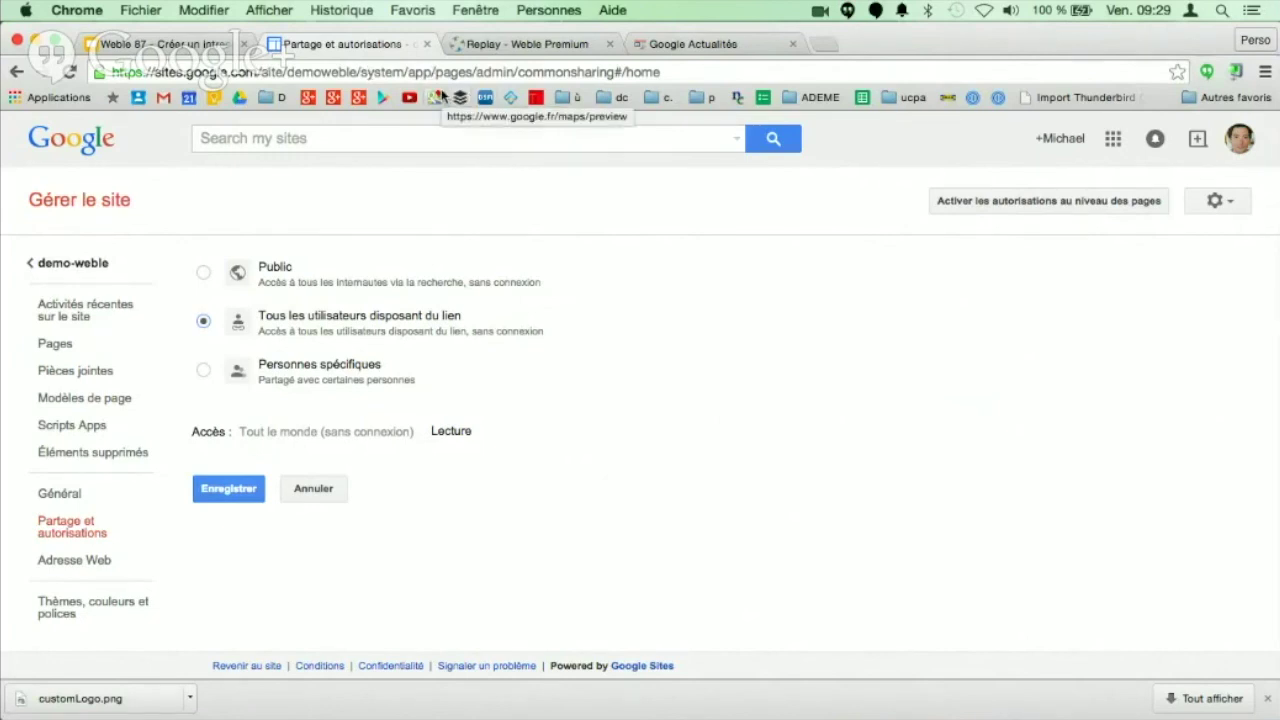
pyautogui.click(204, 371)
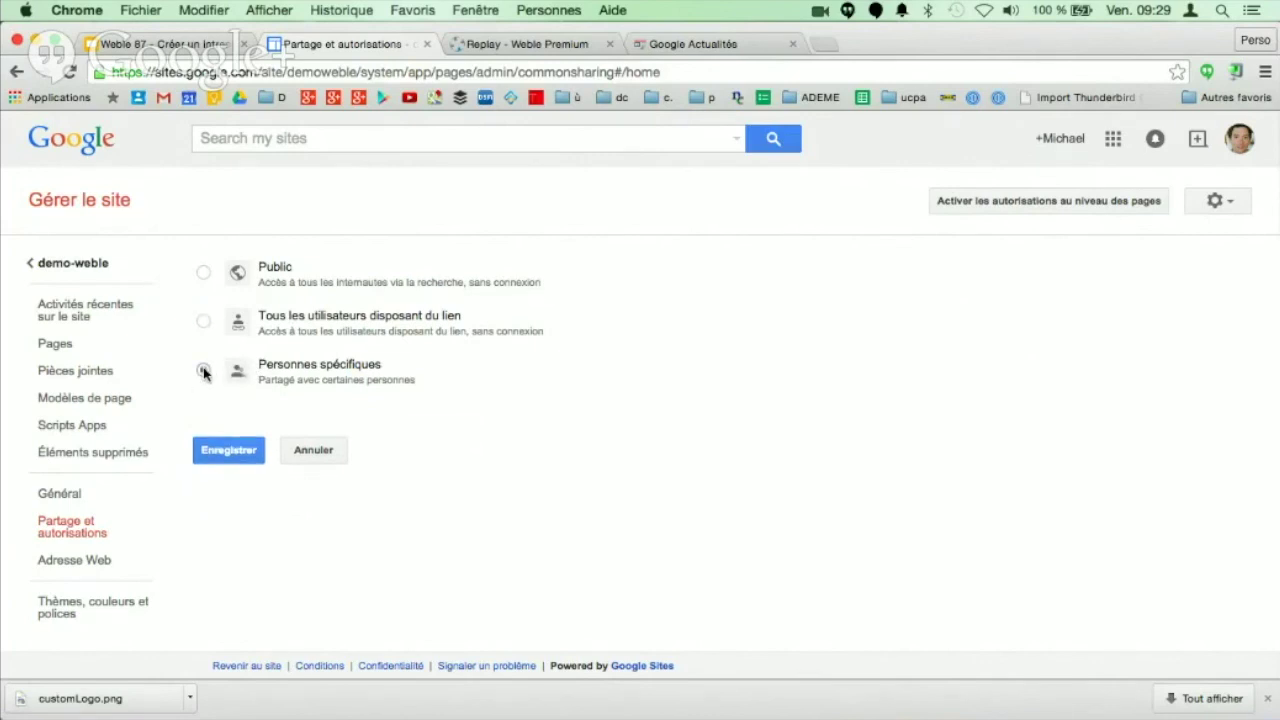
pyautogui.click(249, 451)
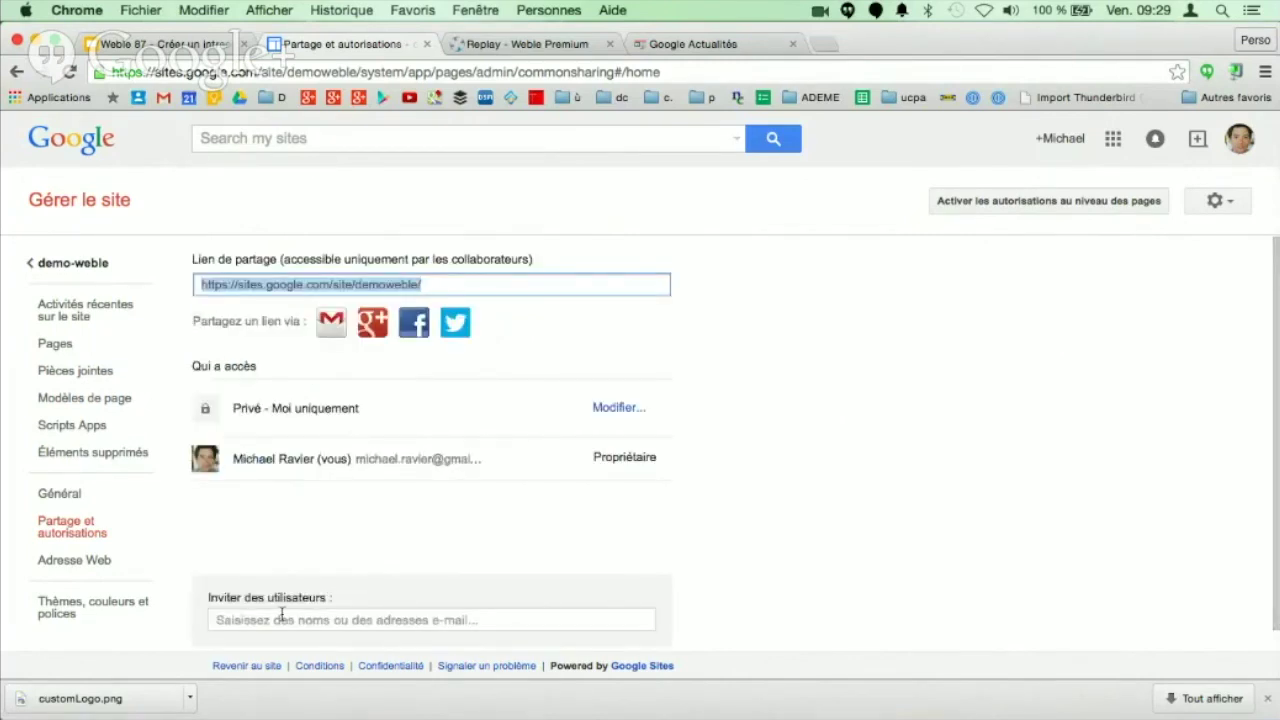
# Step: Begin a user invitation for the site and open the choice of access levels for the invitees
pyautogui.scroll(-1, 320, 538)
pyautogui.click(303, 596)
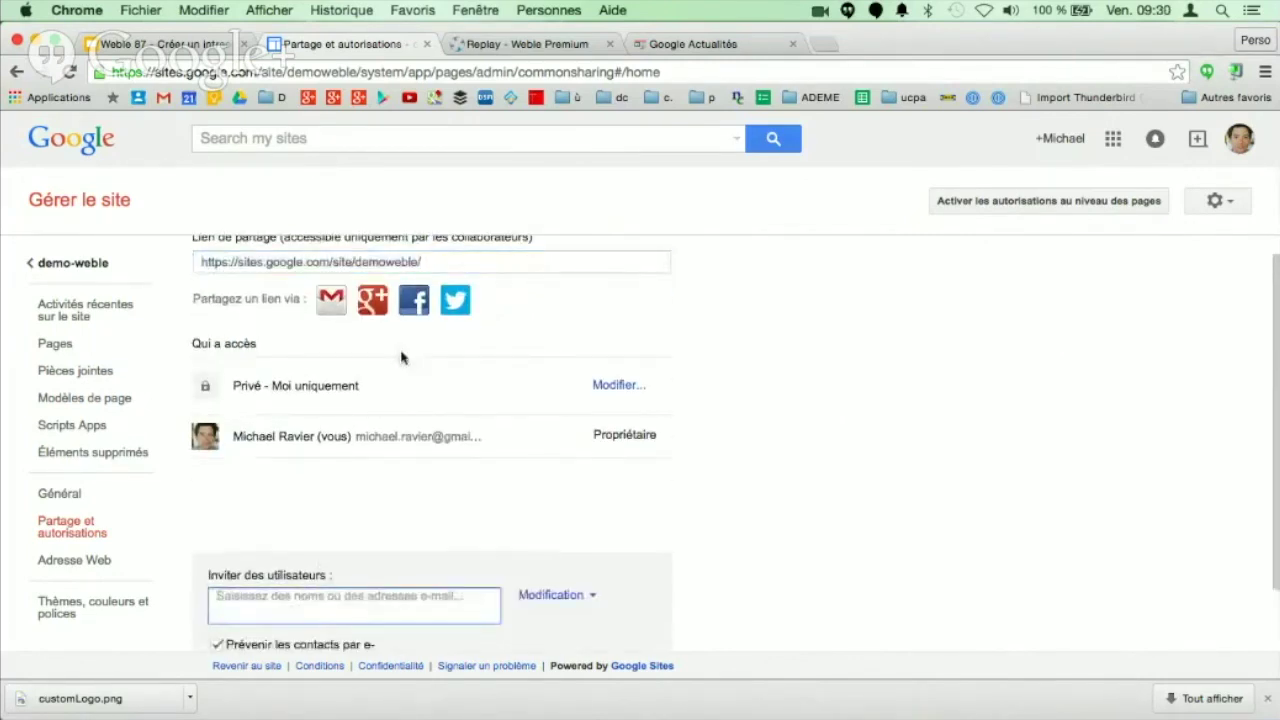
pyautogui.scroll(-2, 400, 357)
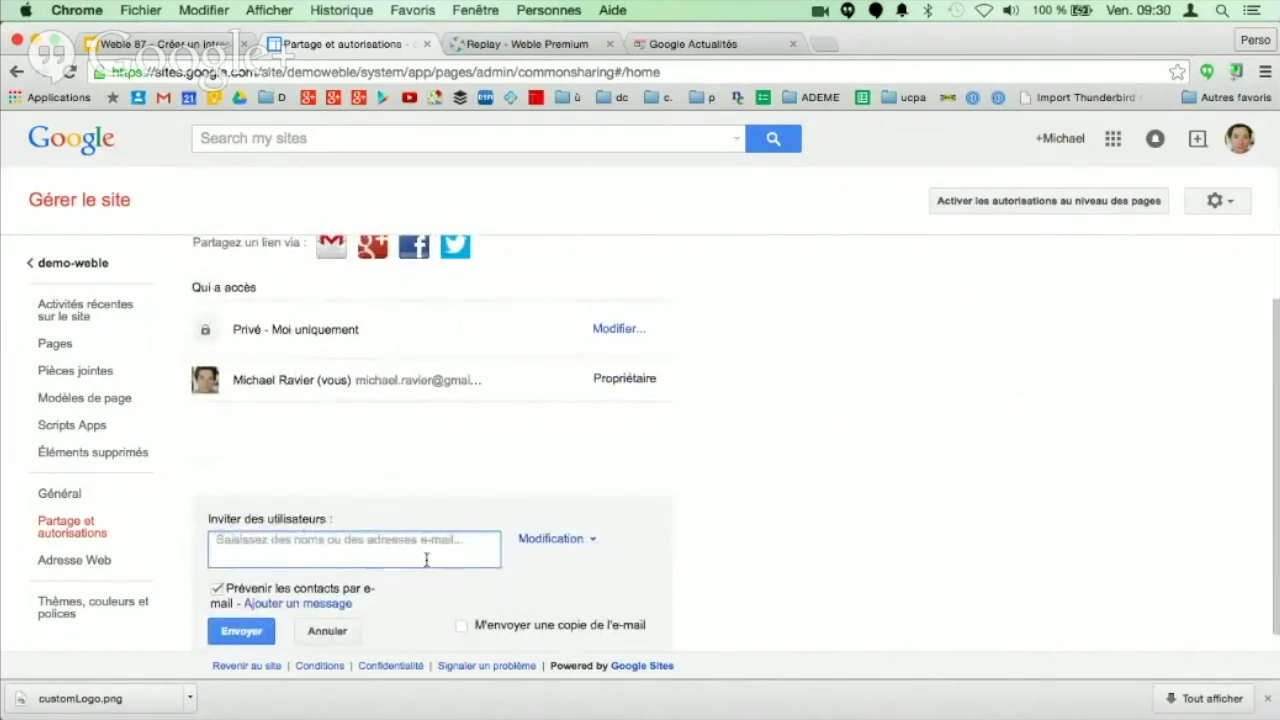
pyautogui.click(555, 541)
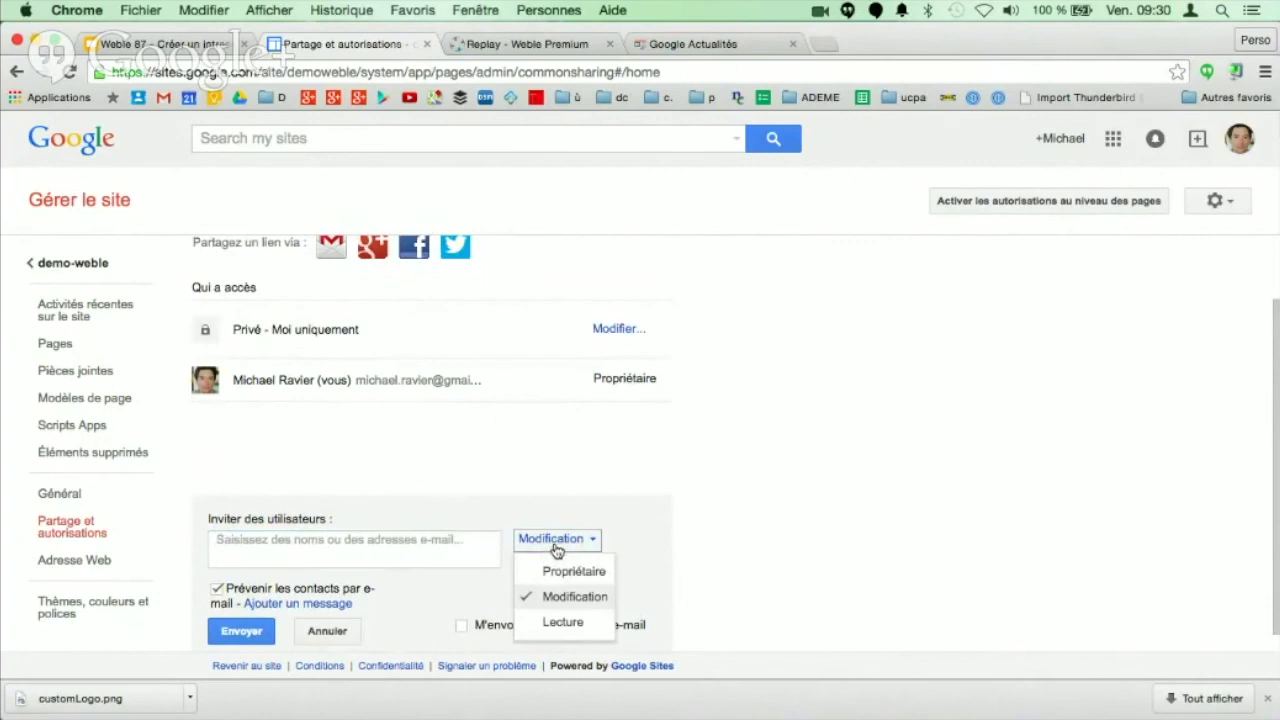